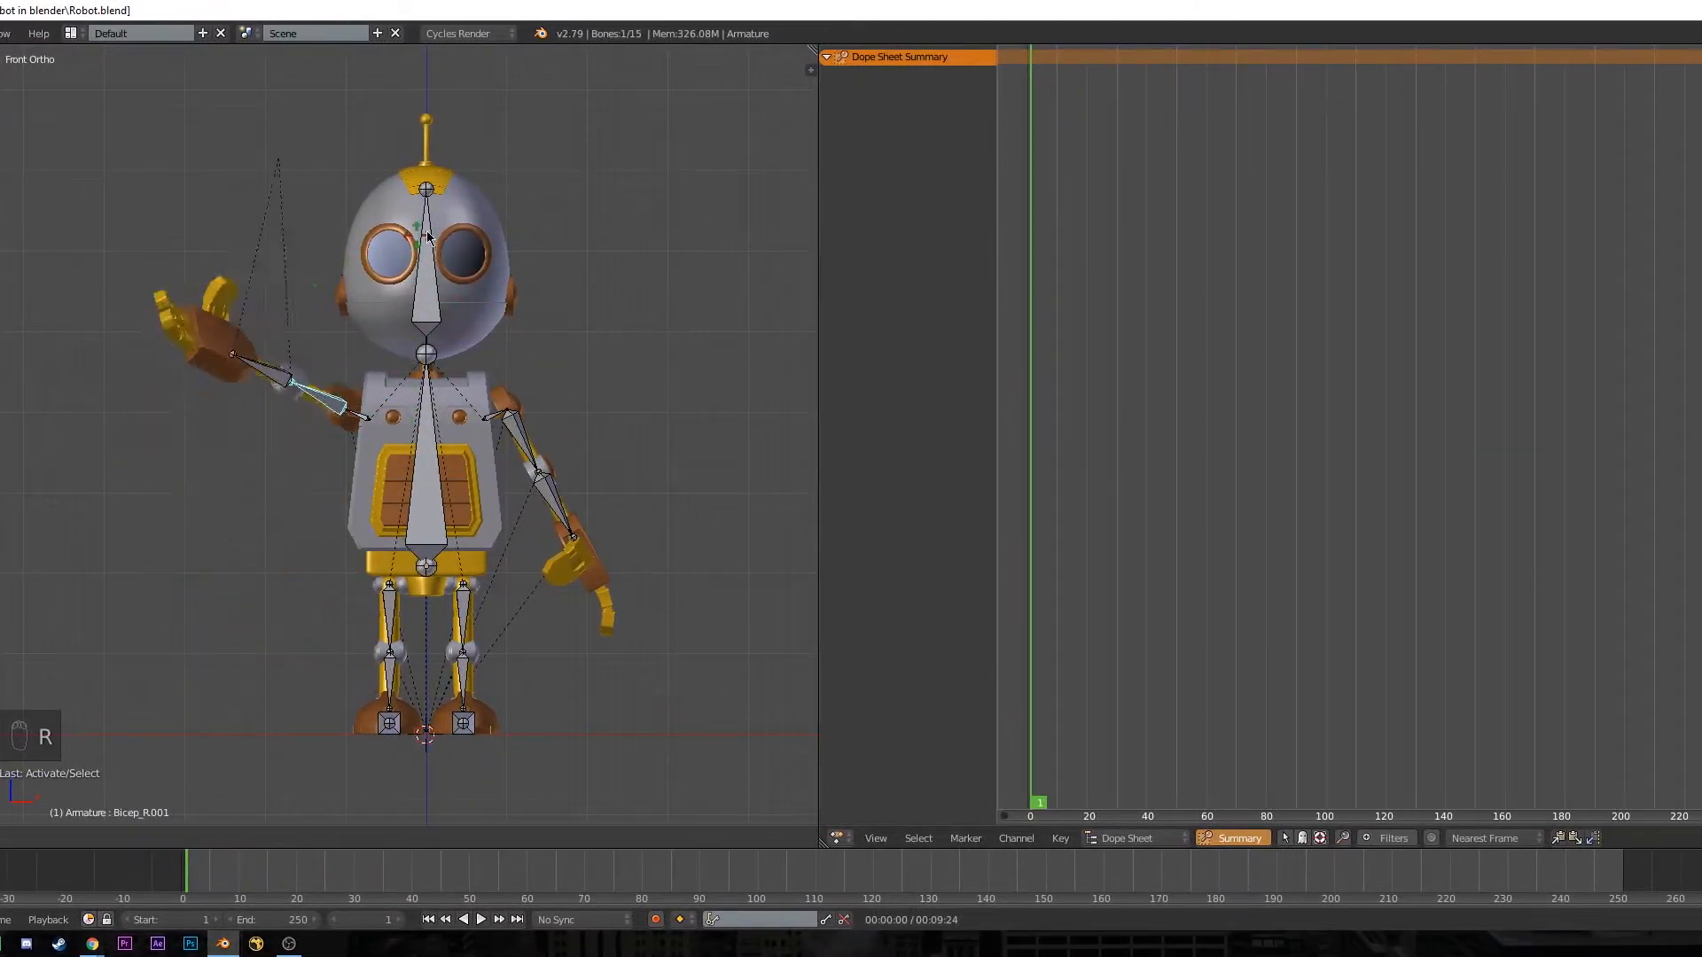
- Try out the rig by rotating the head, left arm and thigh bones into a test pose
left_click(457, 222)
right_click(425, 287)
key("r")
left_click(337, 434)
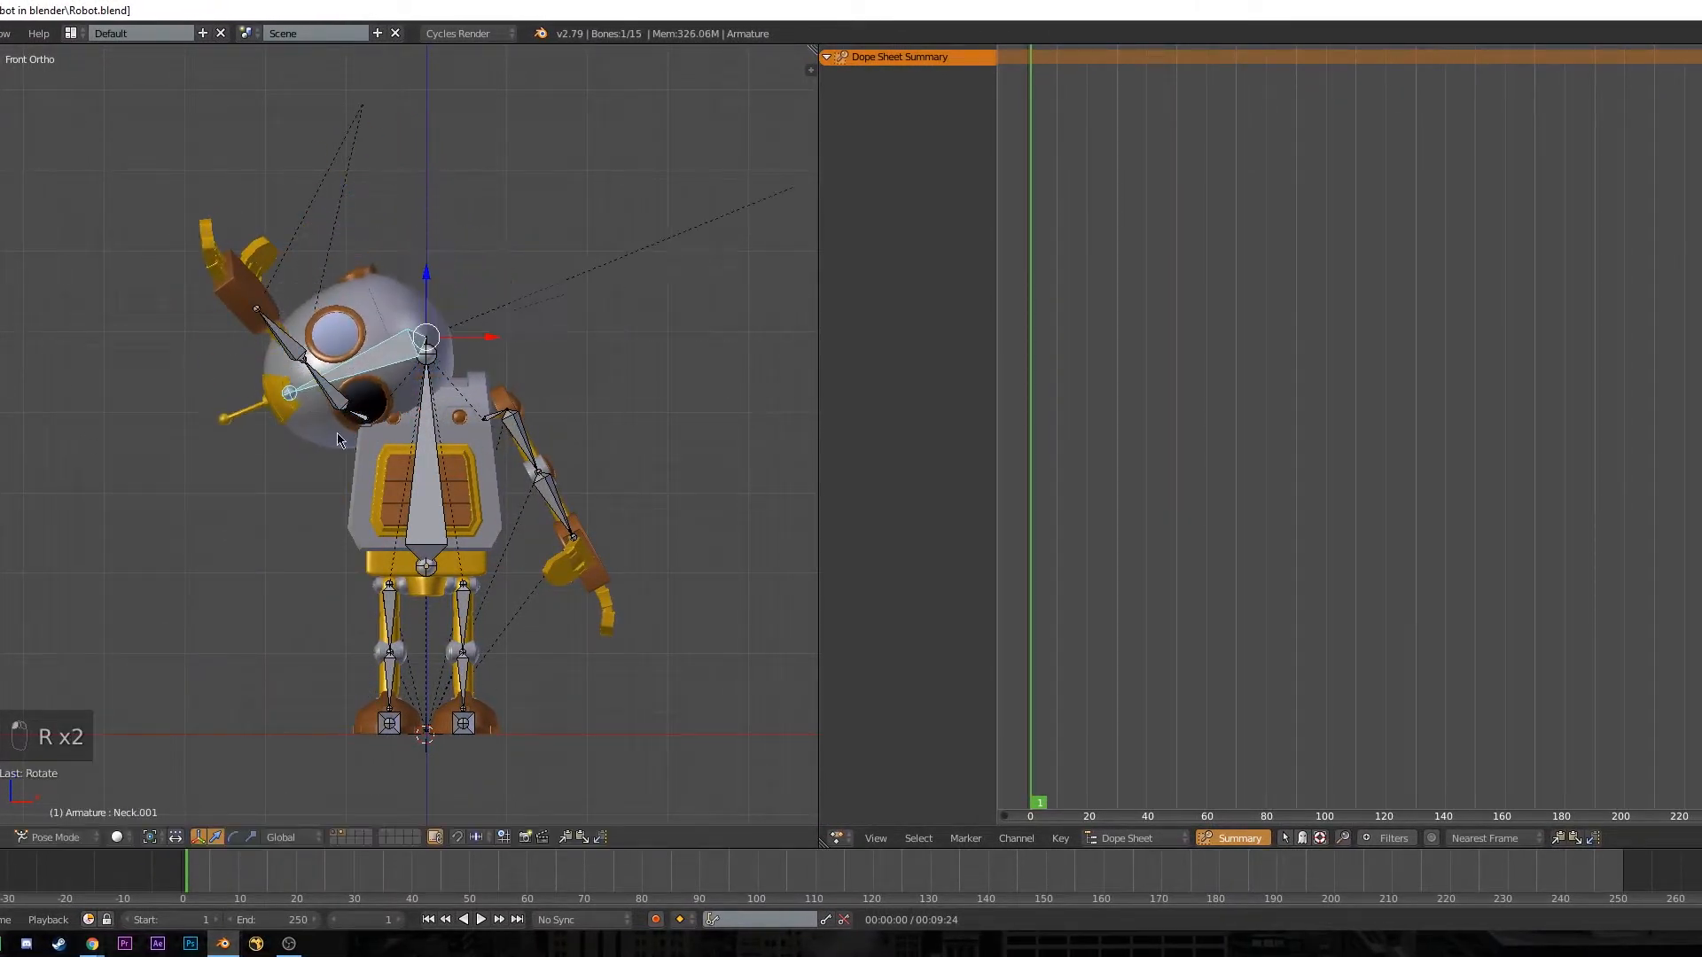
right_click(529, 447)
key("r")
left_click(545, 348)
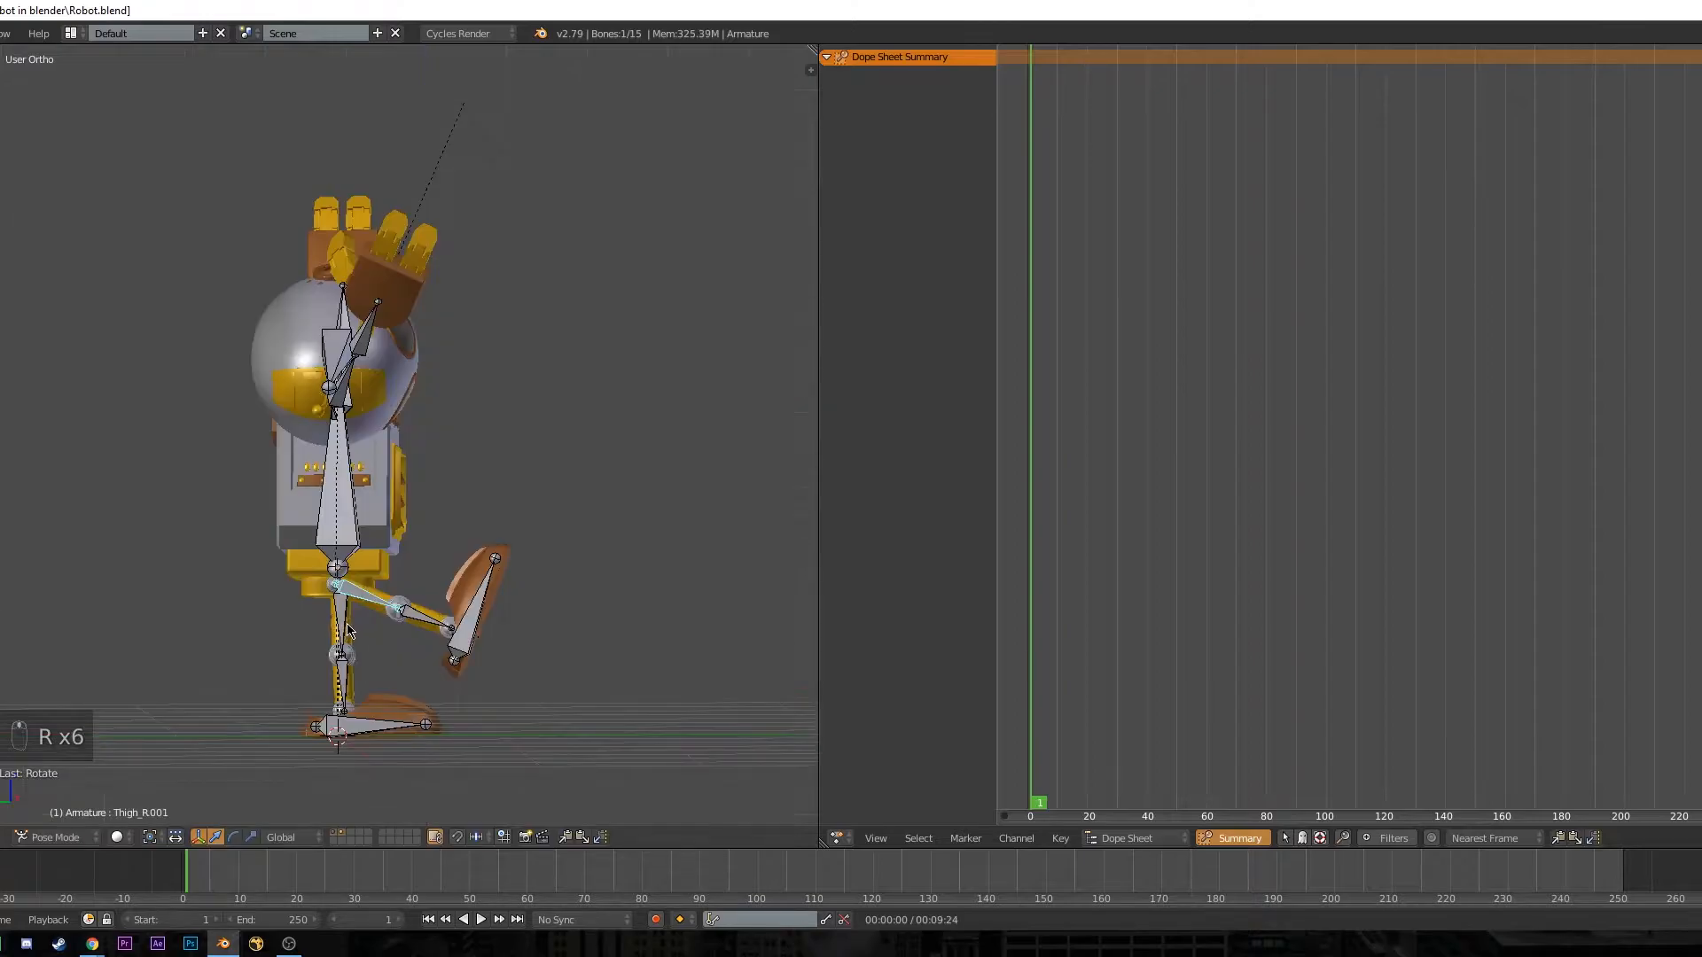
right_click(344, 625)
key("r")
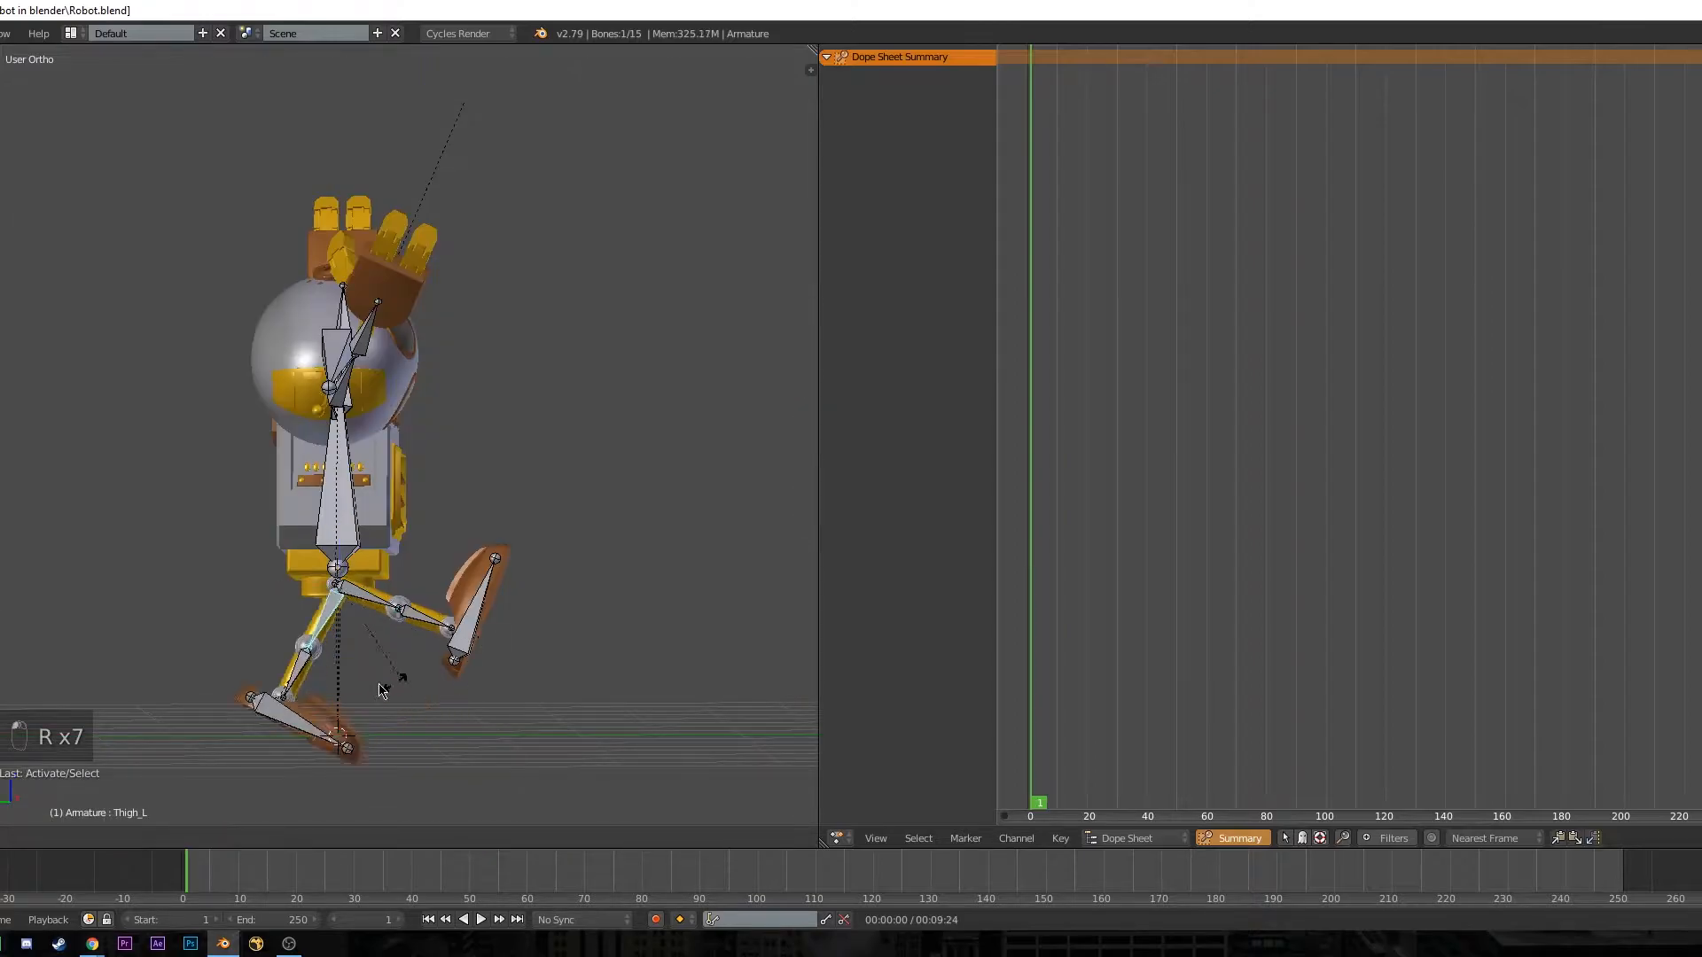
left_click(214, 631)
middle_click_drag(214, 631, 297, 604)
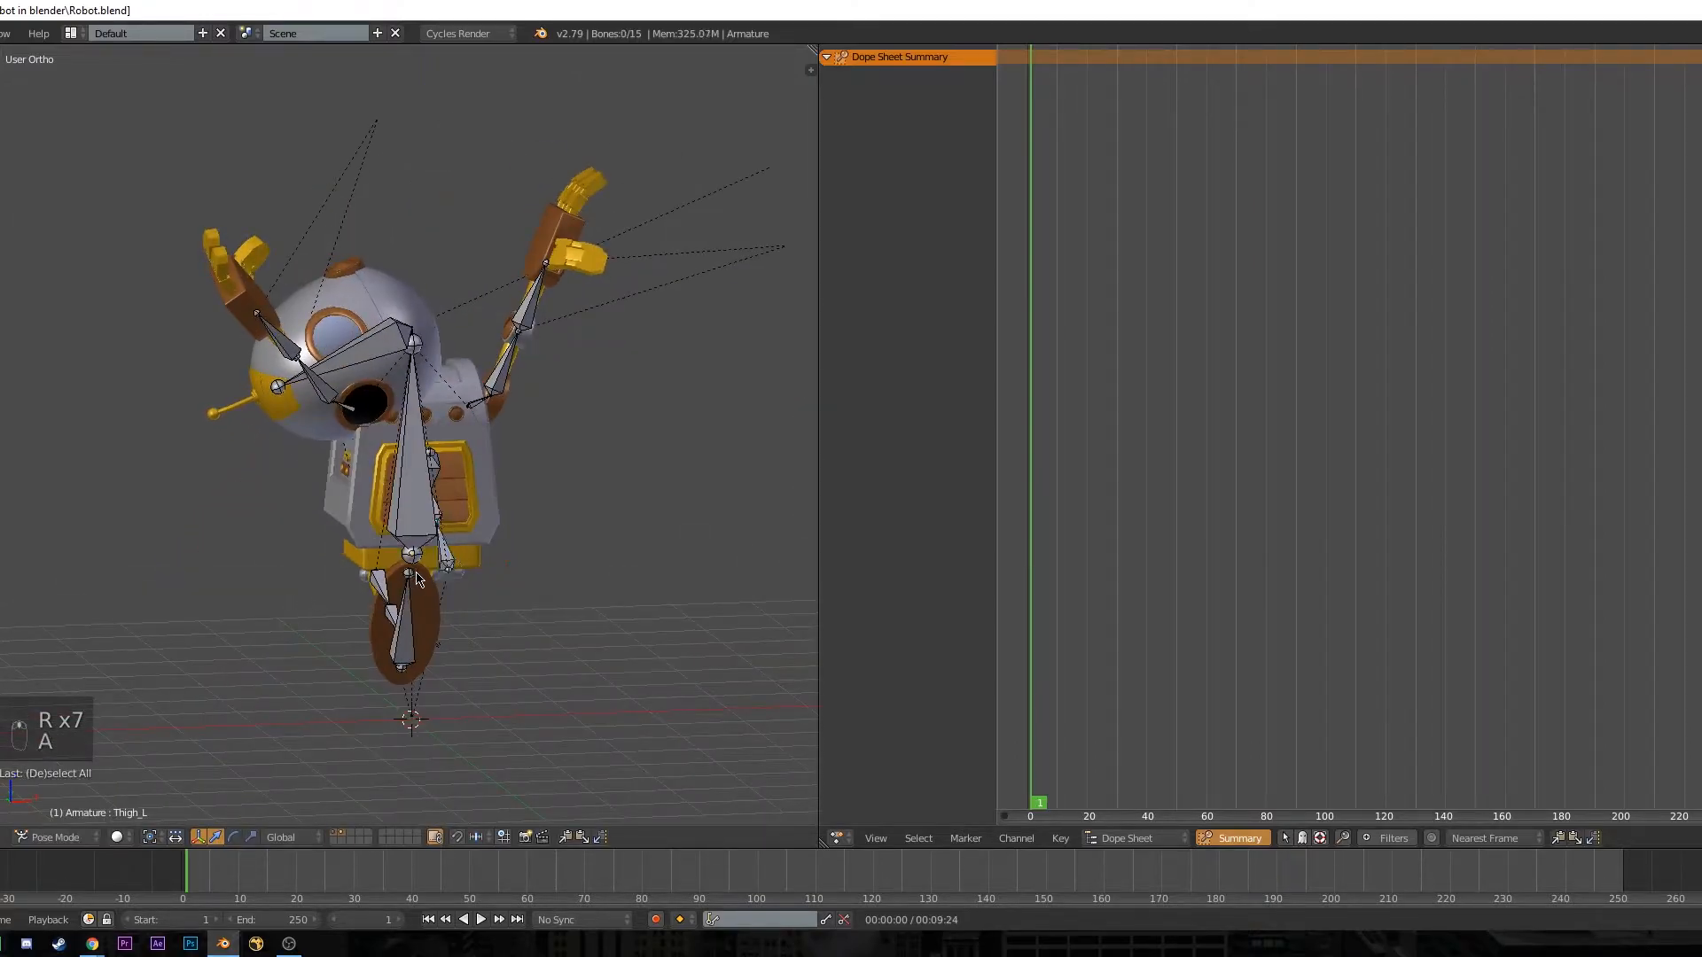
- Clear the rotation of all the armature's bones to restore the rest pose
key("a")
key("a")
key("alt+r")
key("a")
key("ctrl+z")
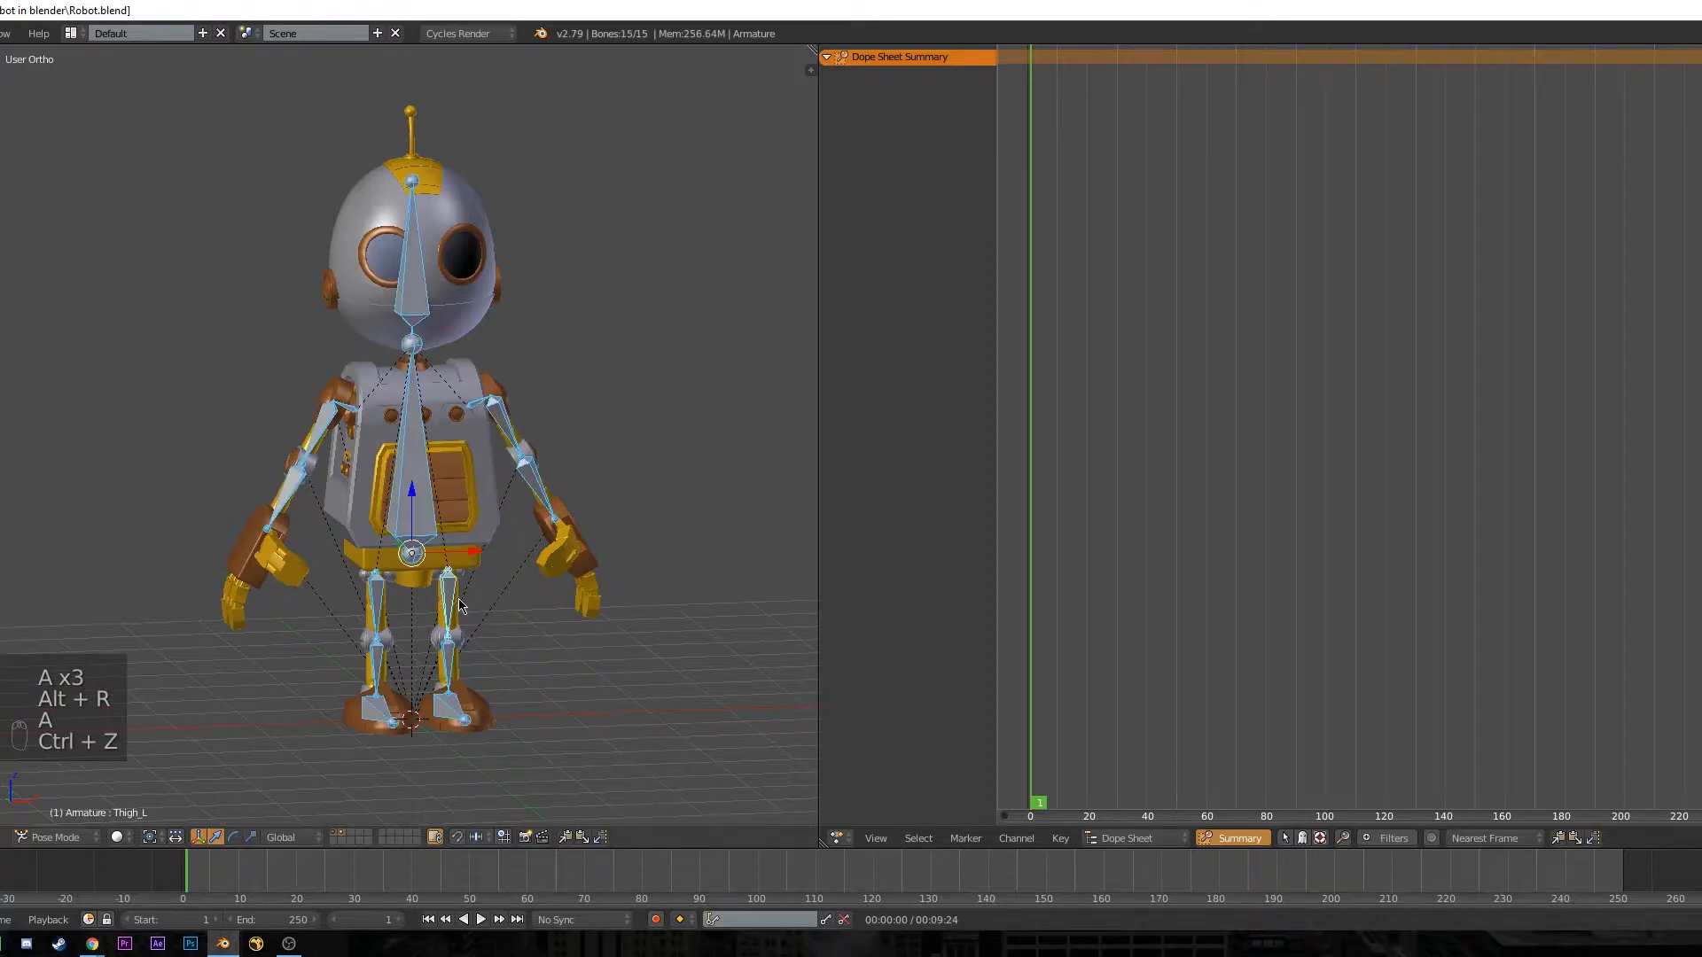
key("ctrl+z")
key("alt+r")
key("a")
- Move the whole rig aside as a test and clear the location of all bones
key("g")
left_click(326, 523)
key("a")
key("a")
key("a")
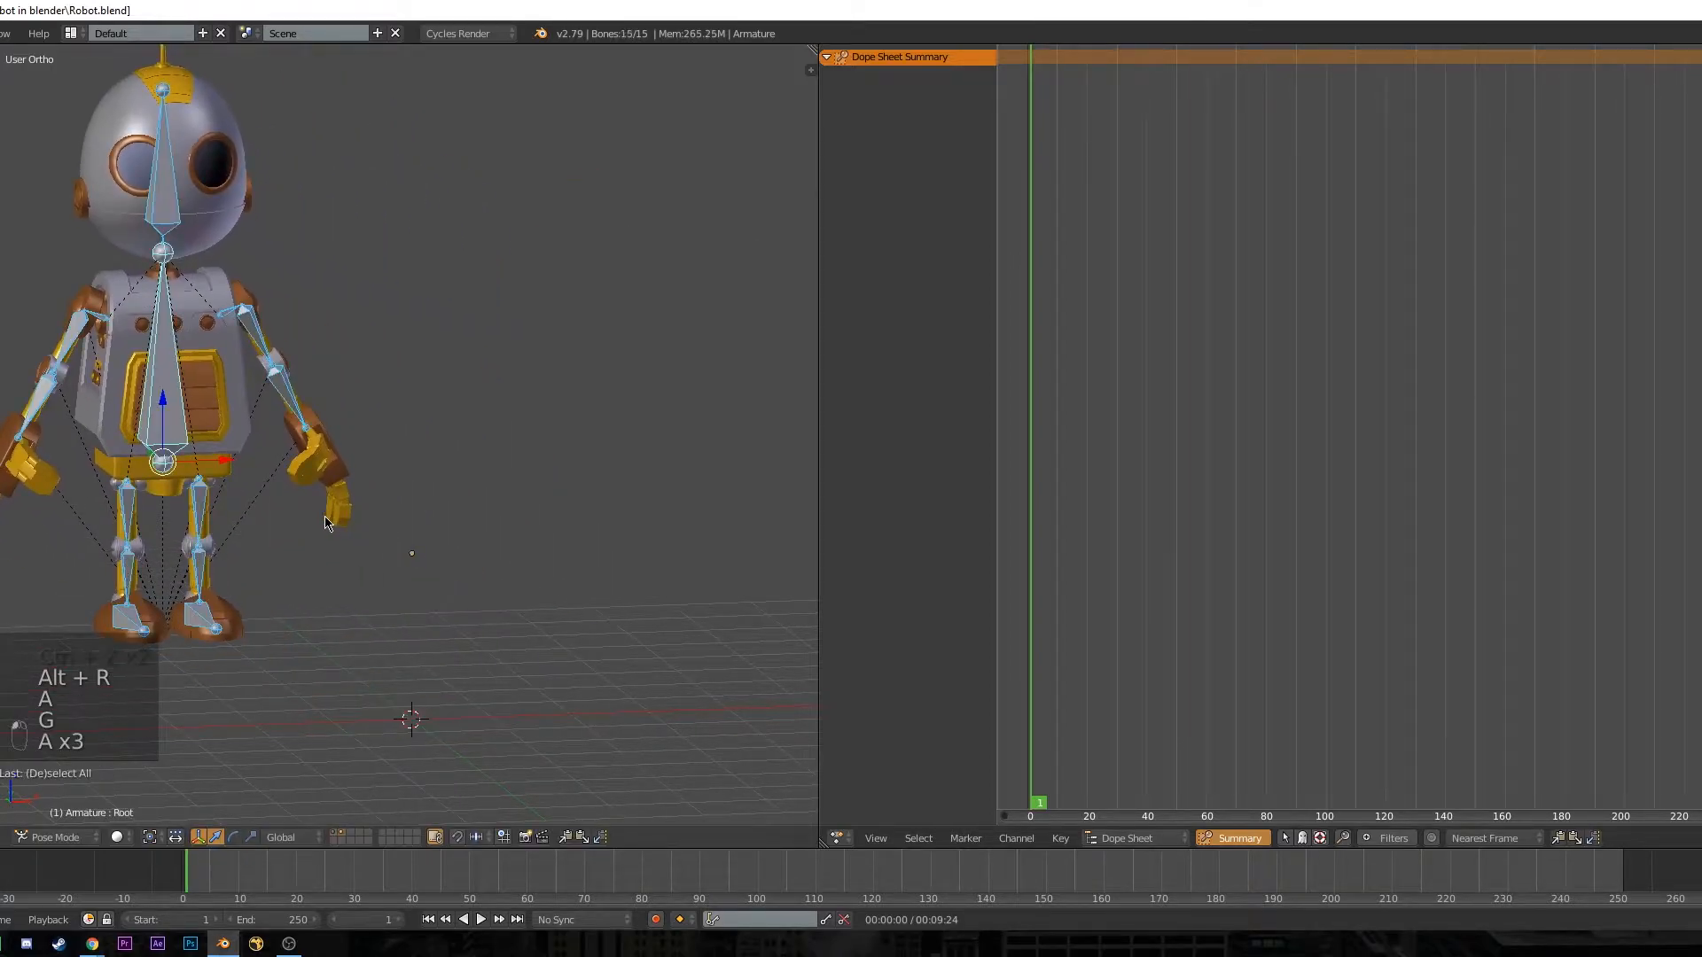
key("alt+g")
key("a")
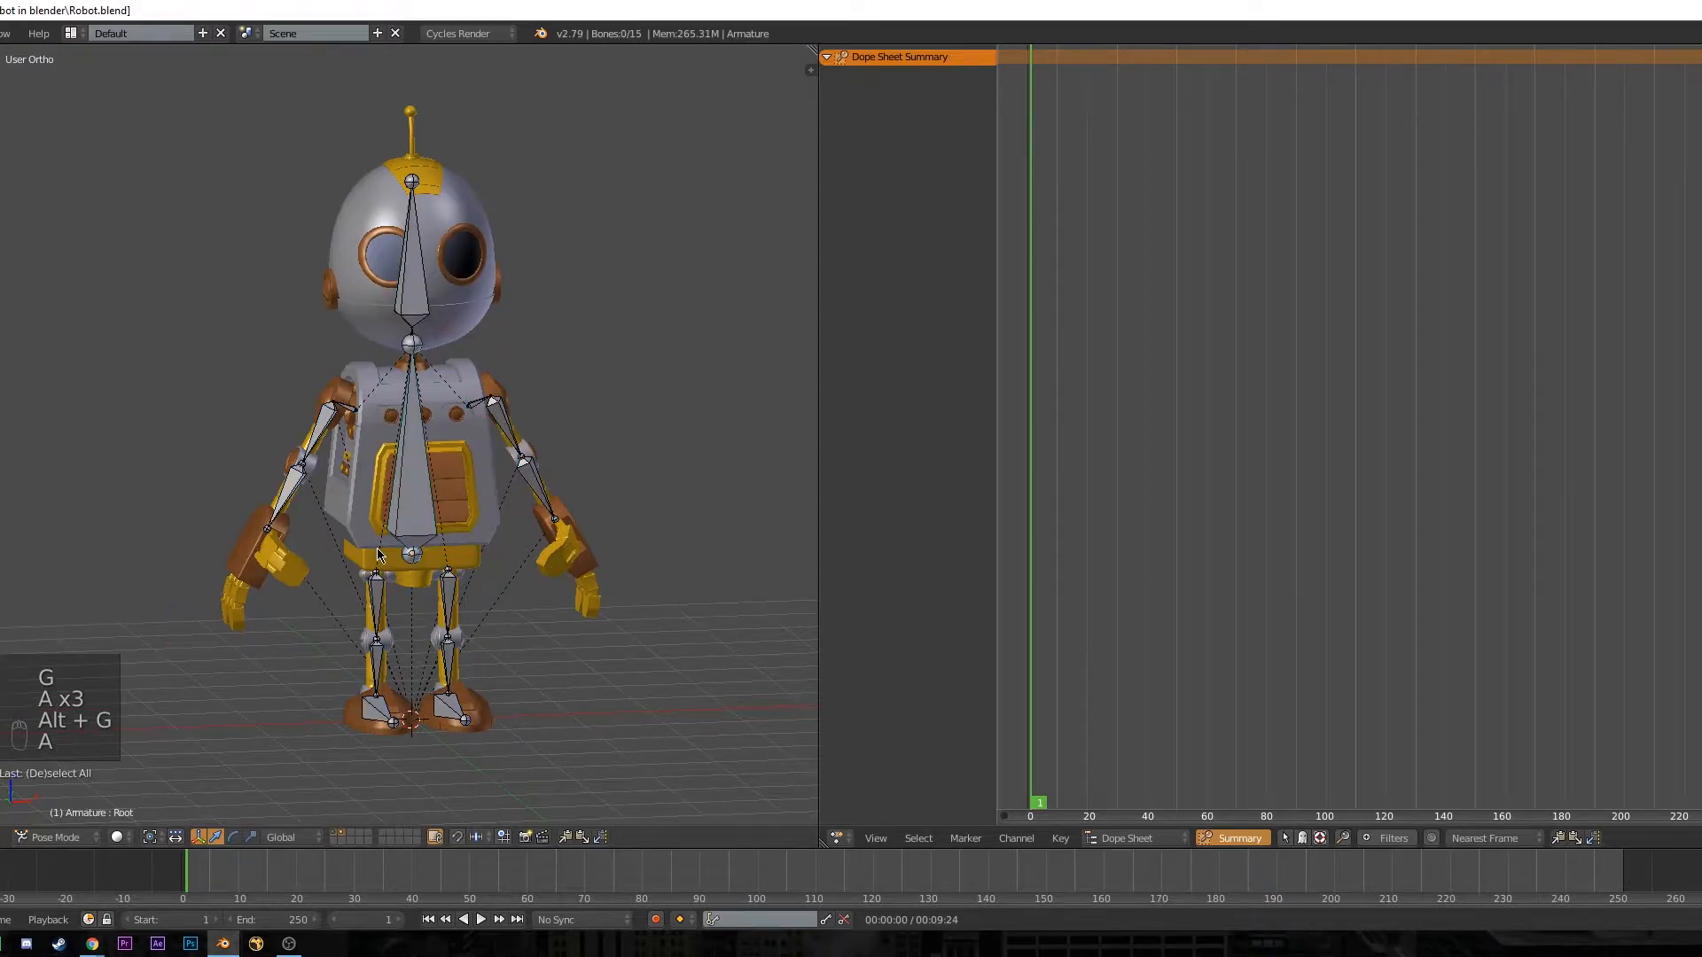
key("KP_1")
right_click(427, 531)
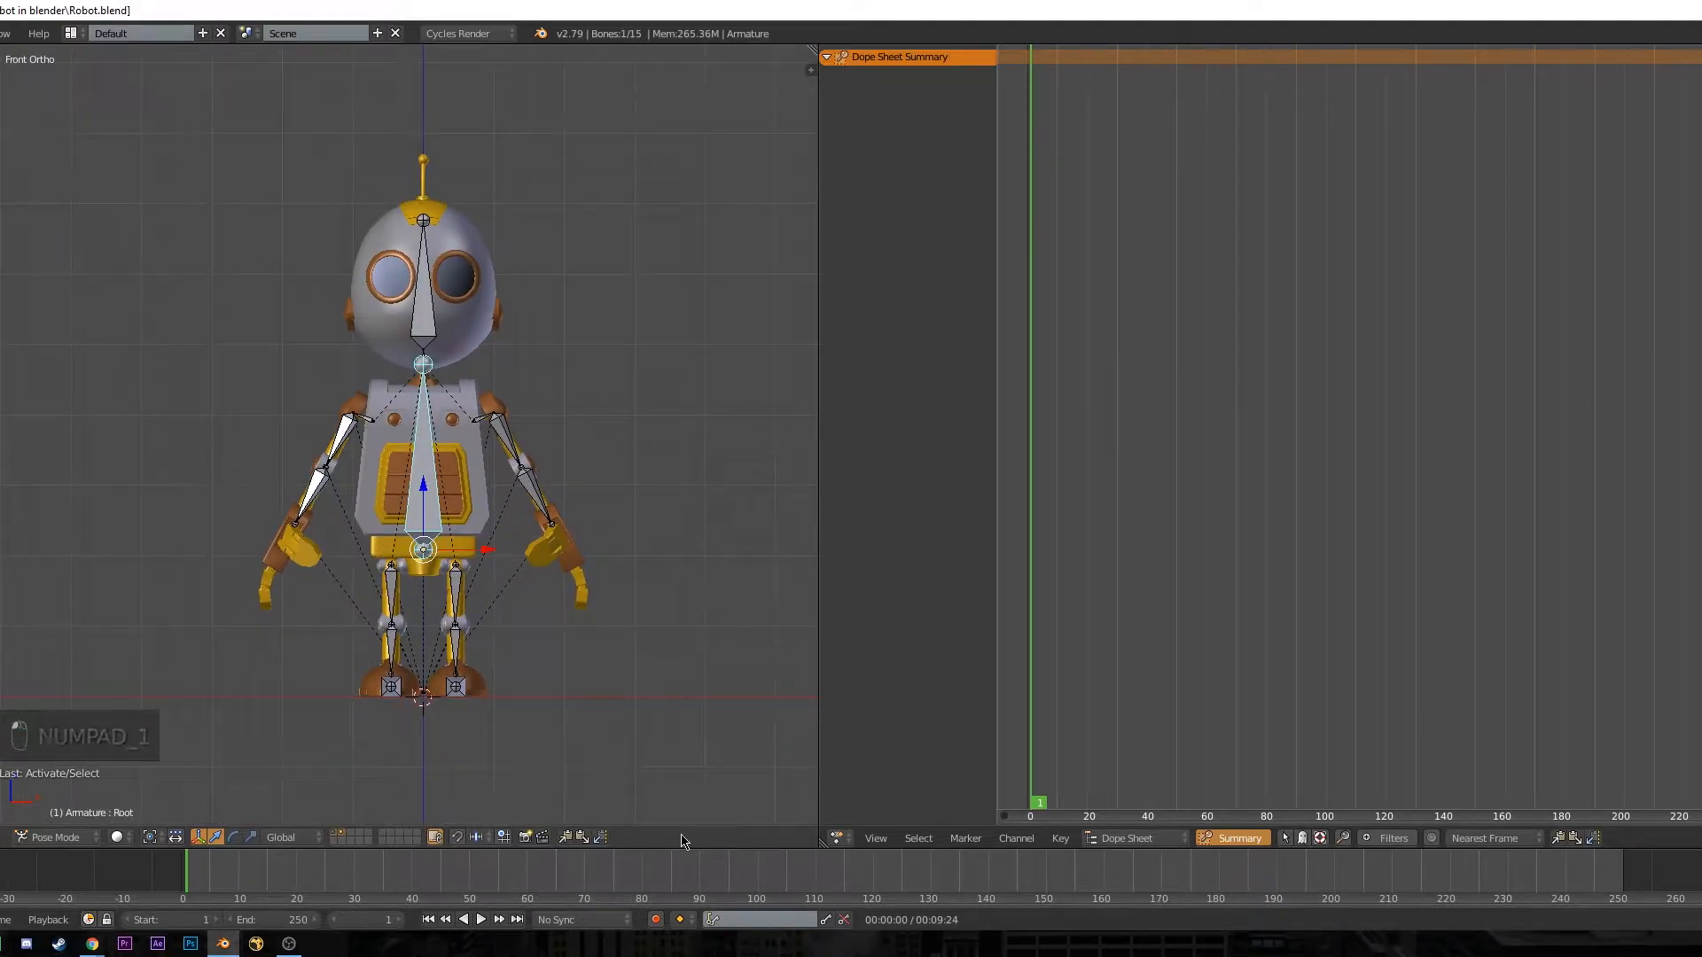
left_click(759, 919)
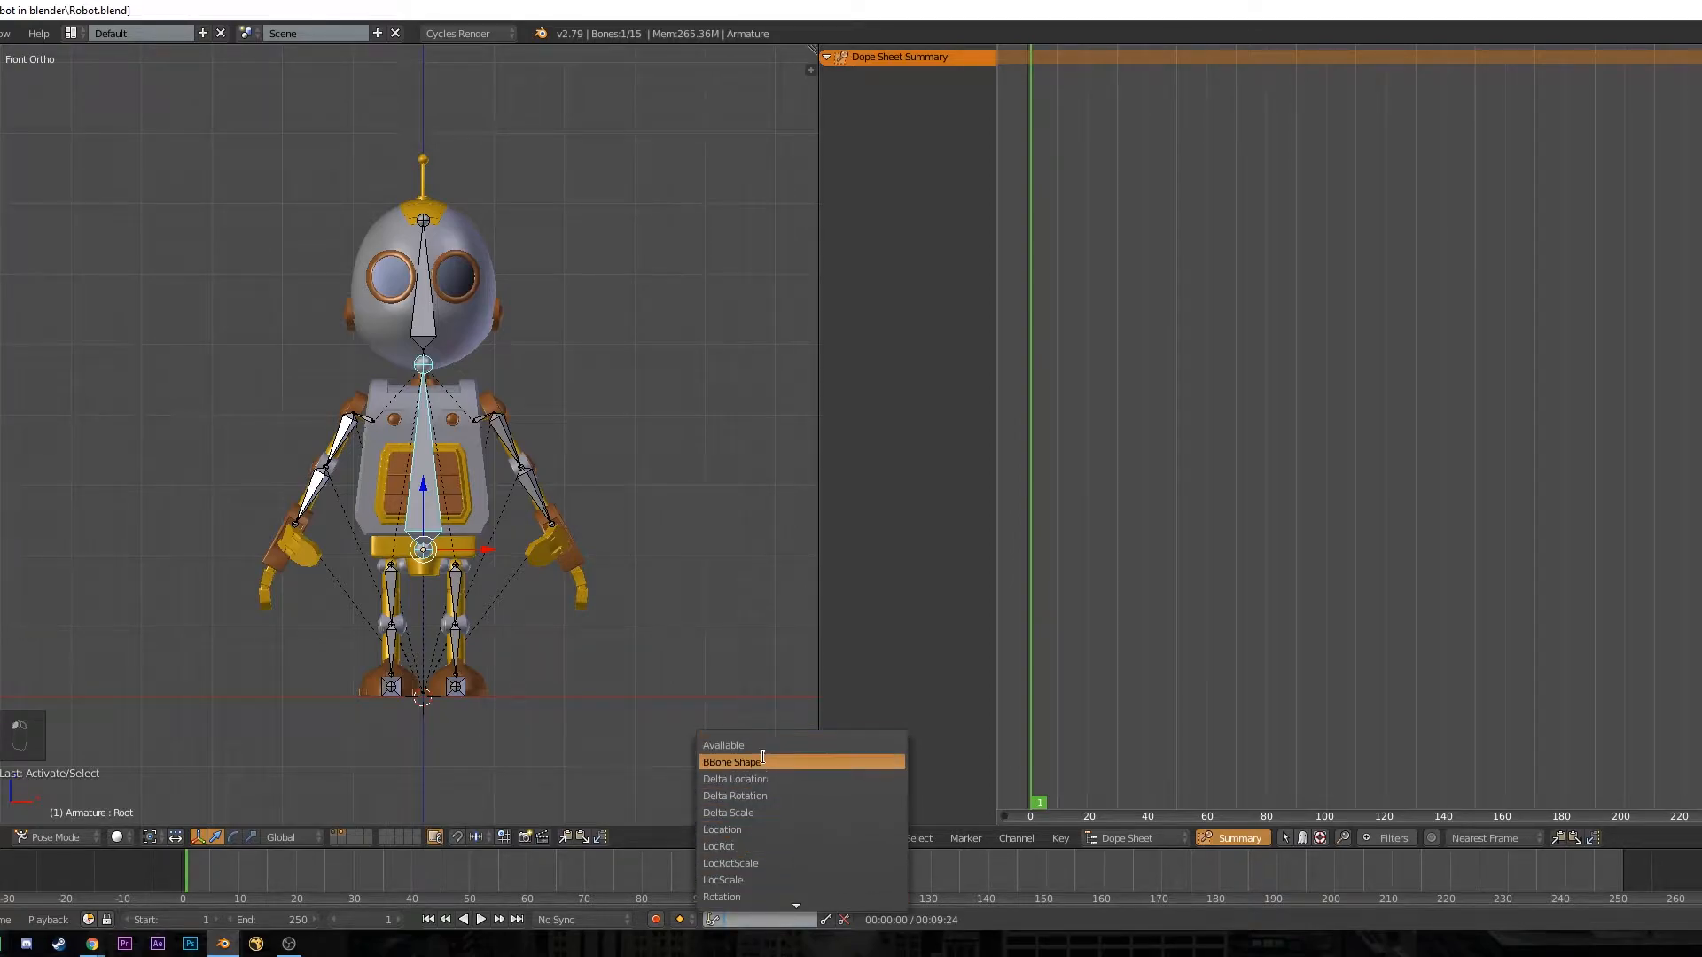
left_click(626, 549)
key("i")
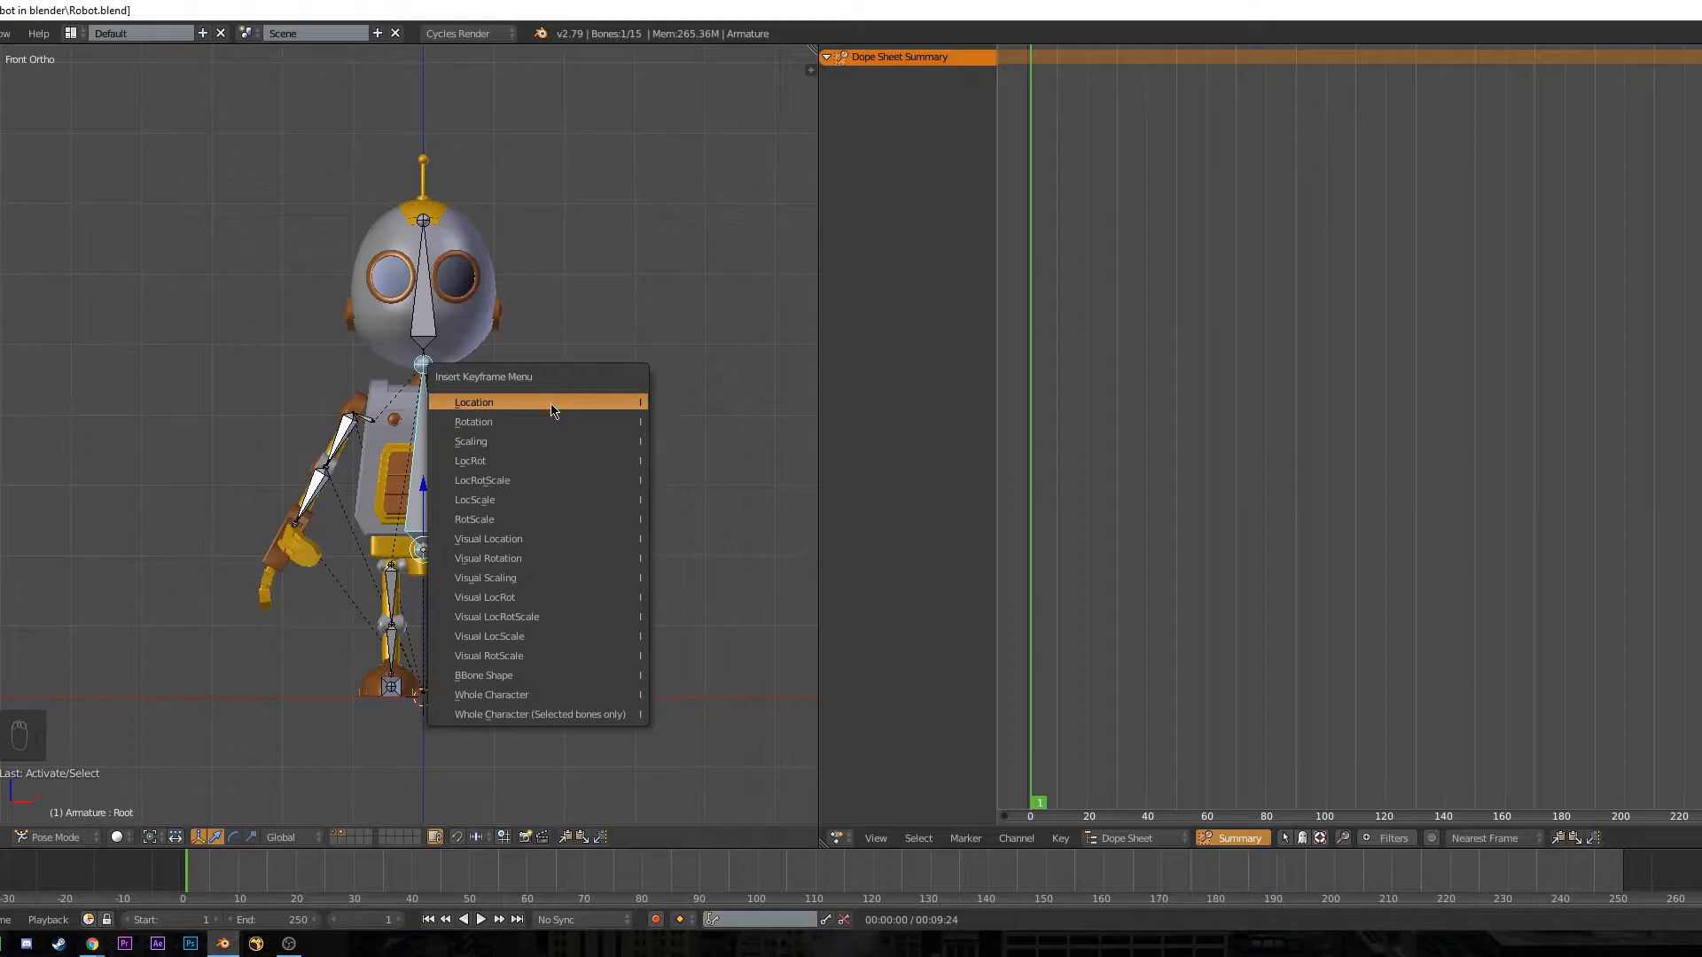
left_click(567, 470)
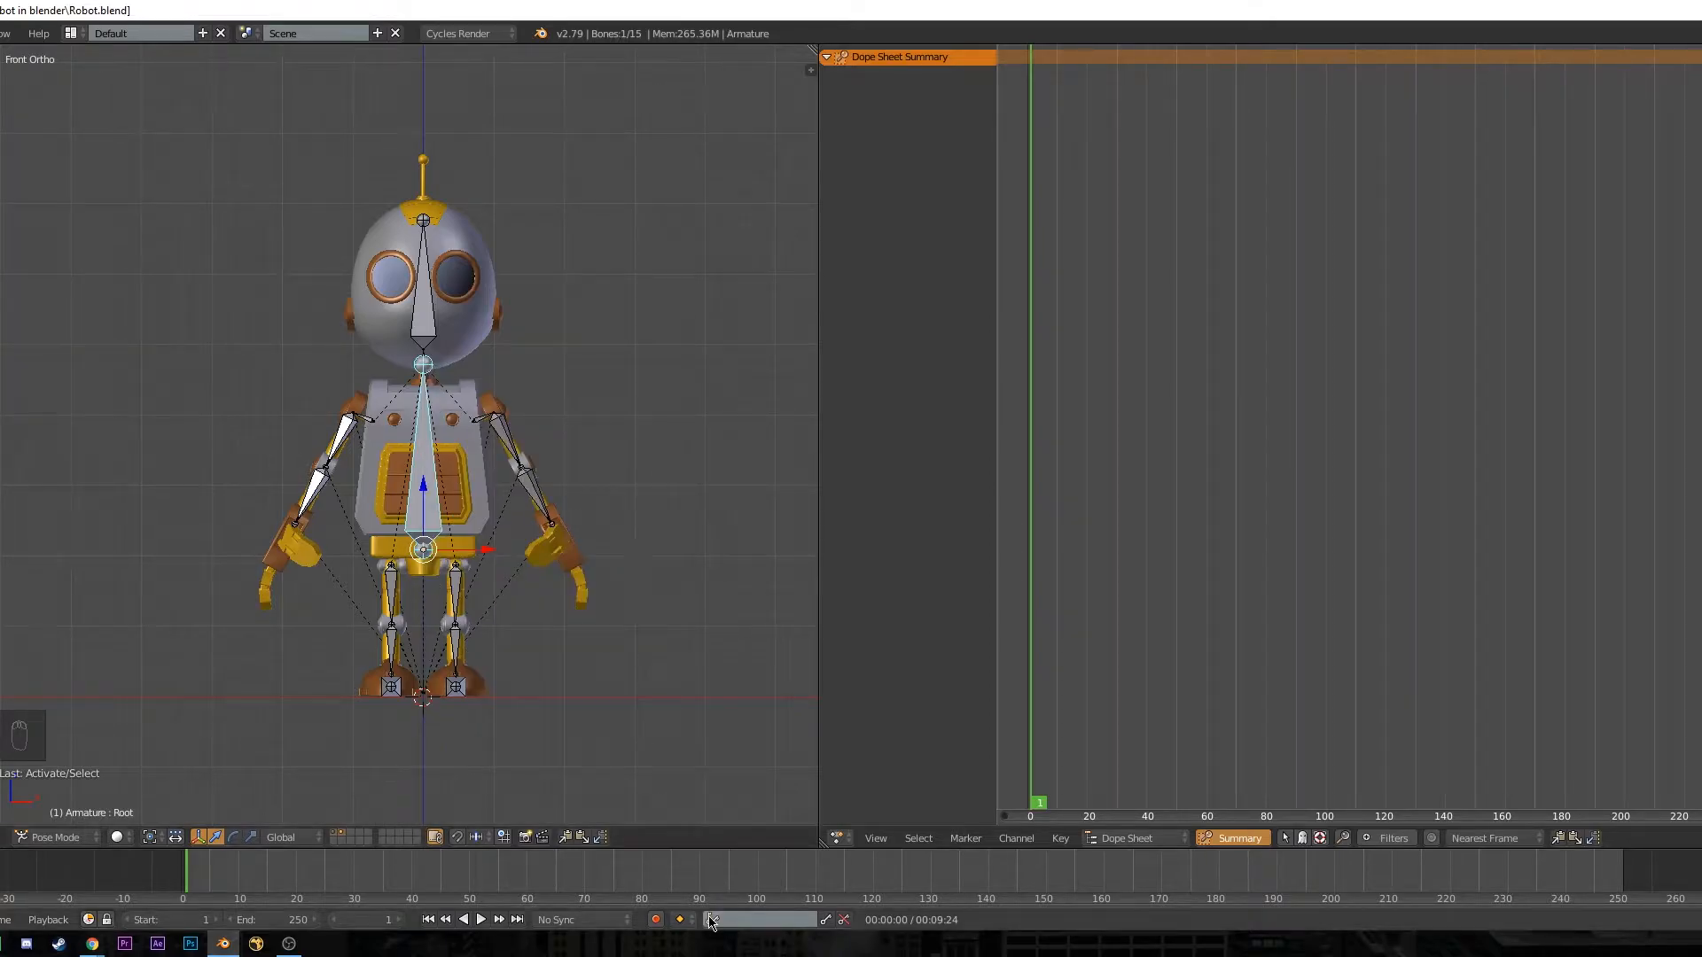
- Make LocRot the active keying set and insert a keyframe for all bones at frame 1
left_click(743, 919)
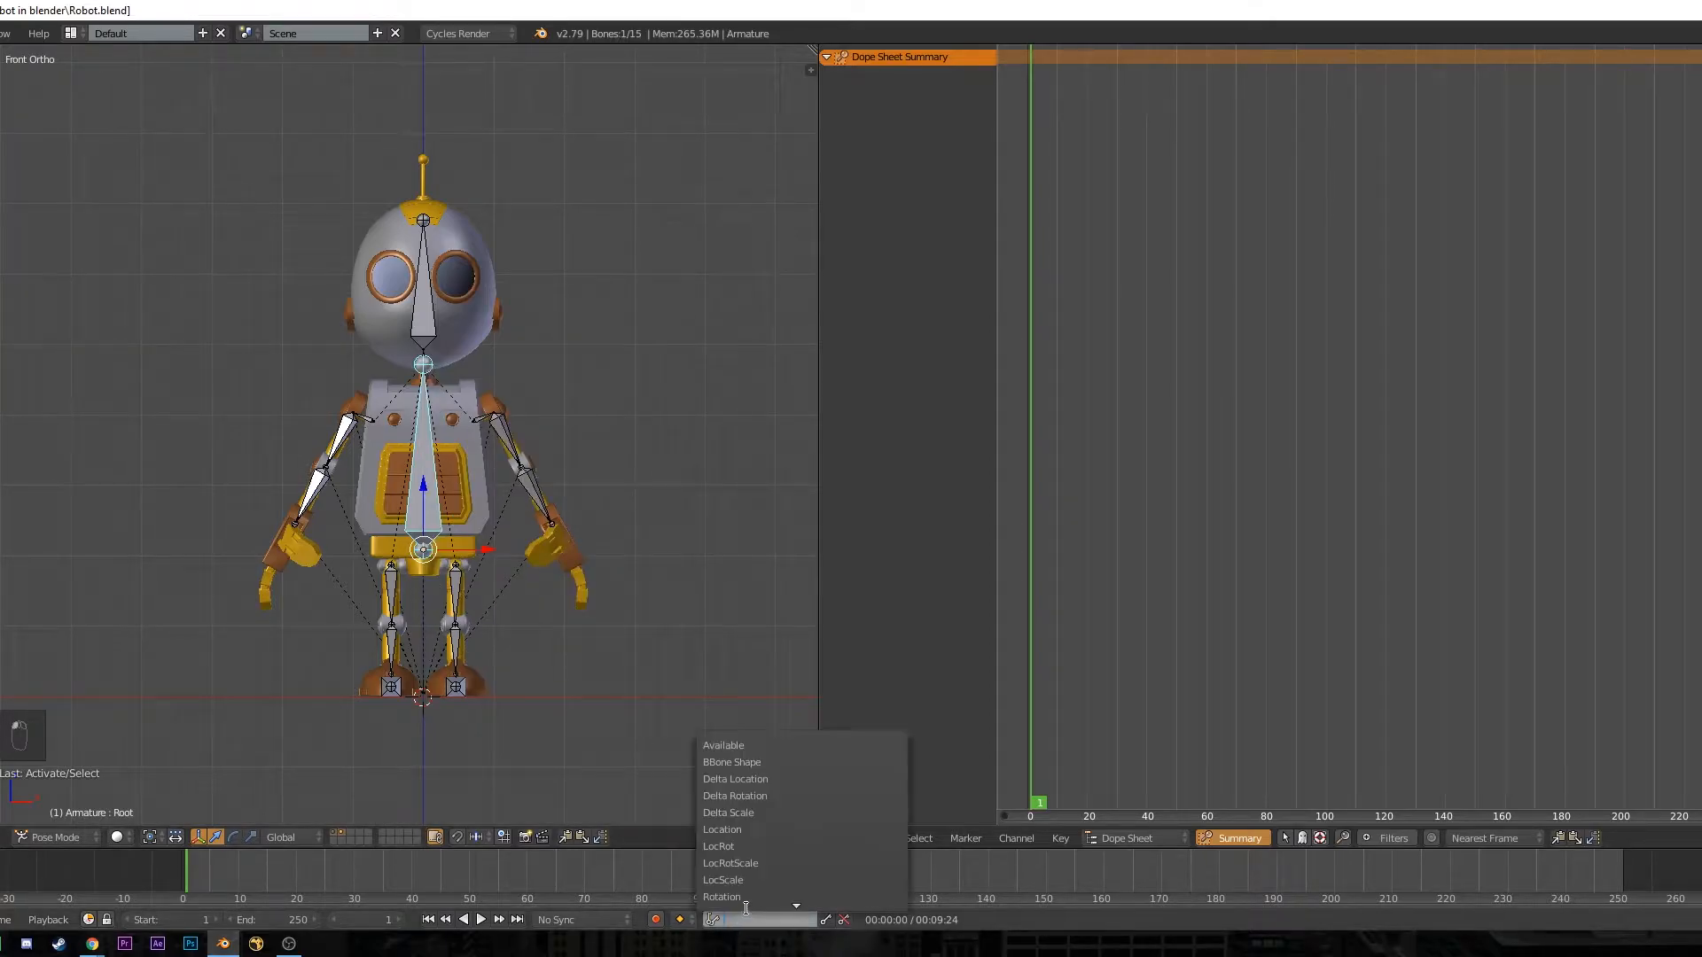
left_click(763, 847)
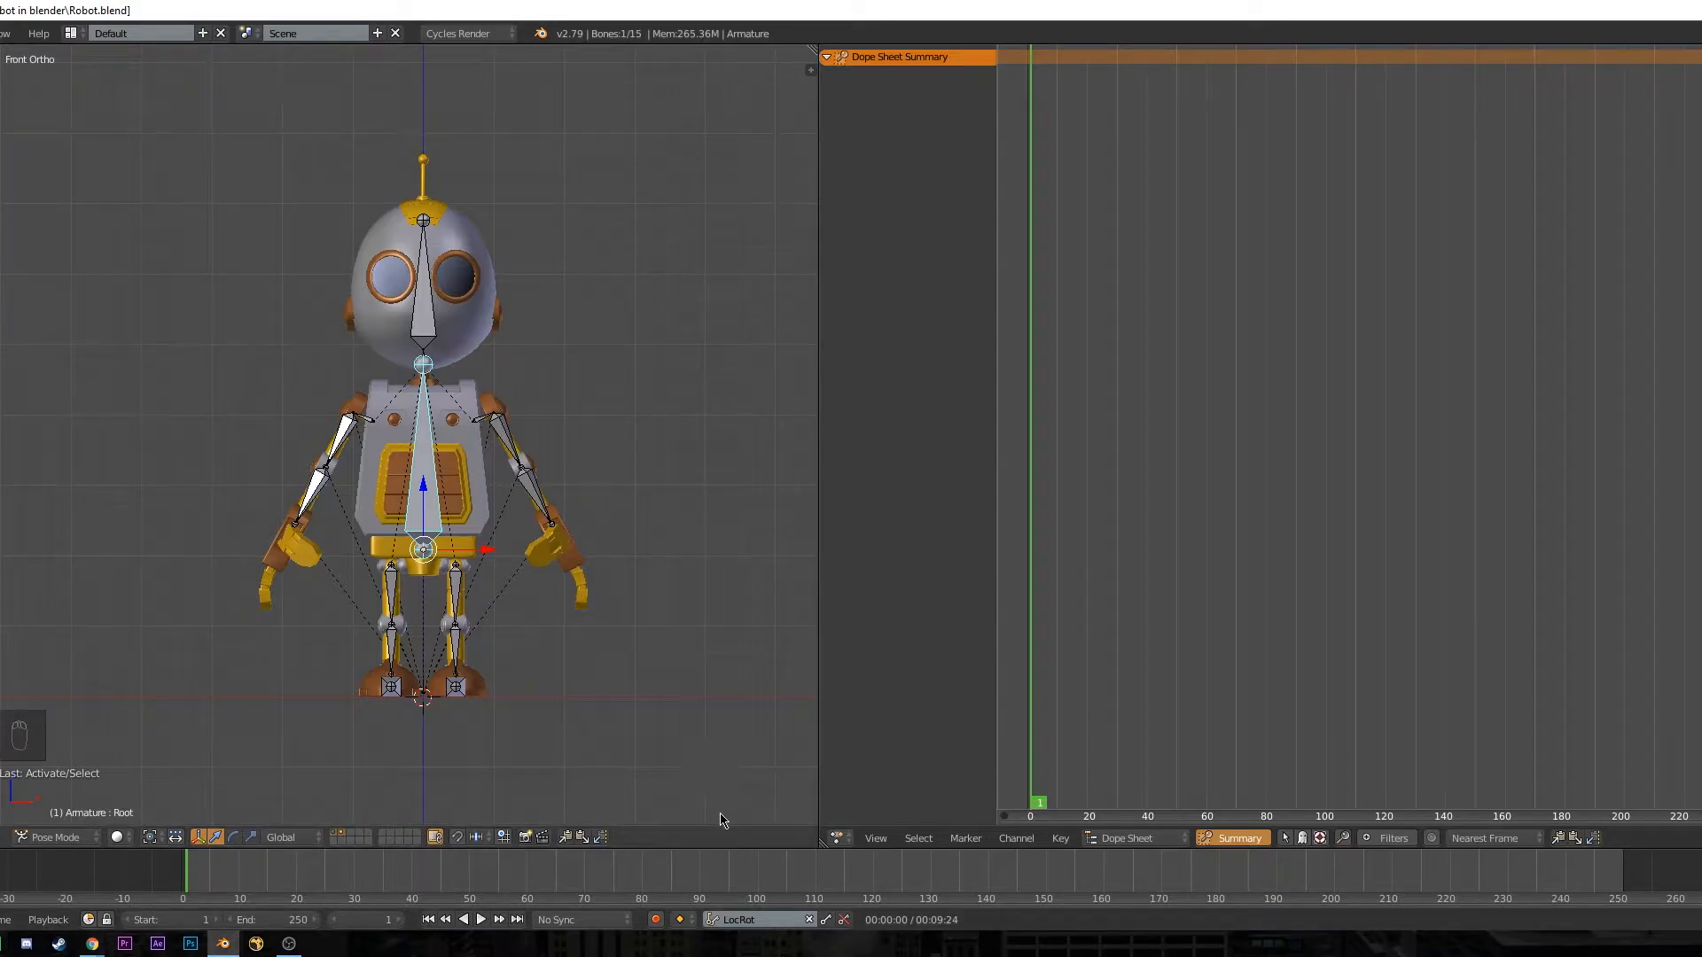
key("a")
key("a")
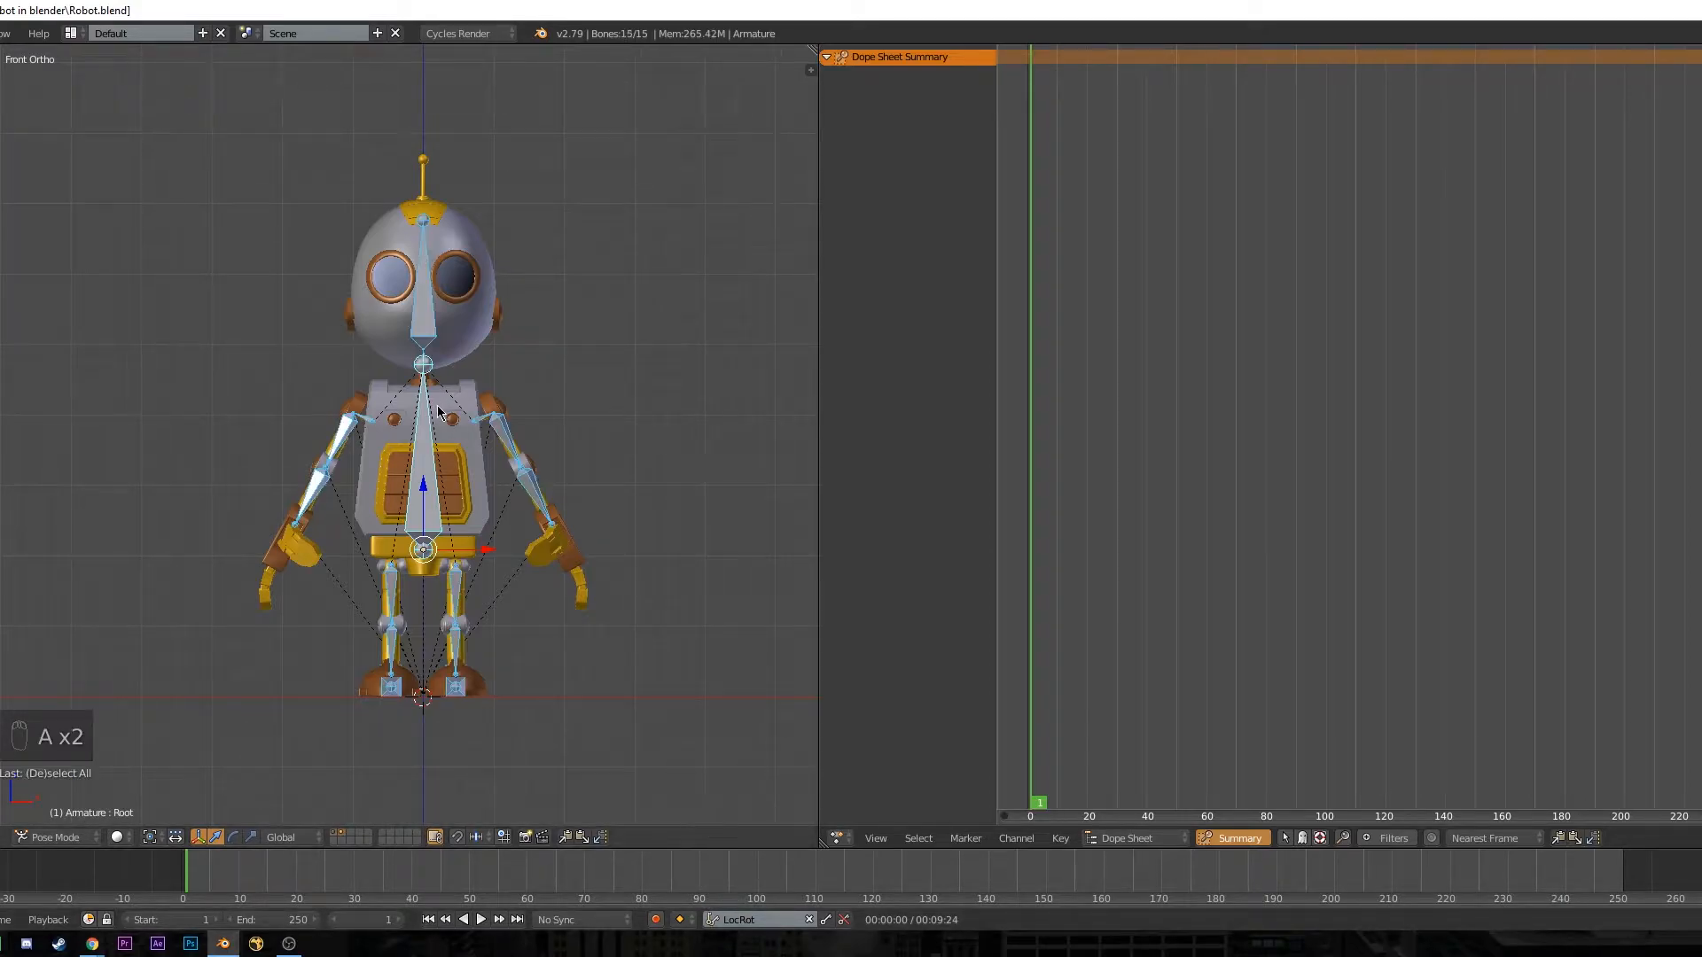
key("i")
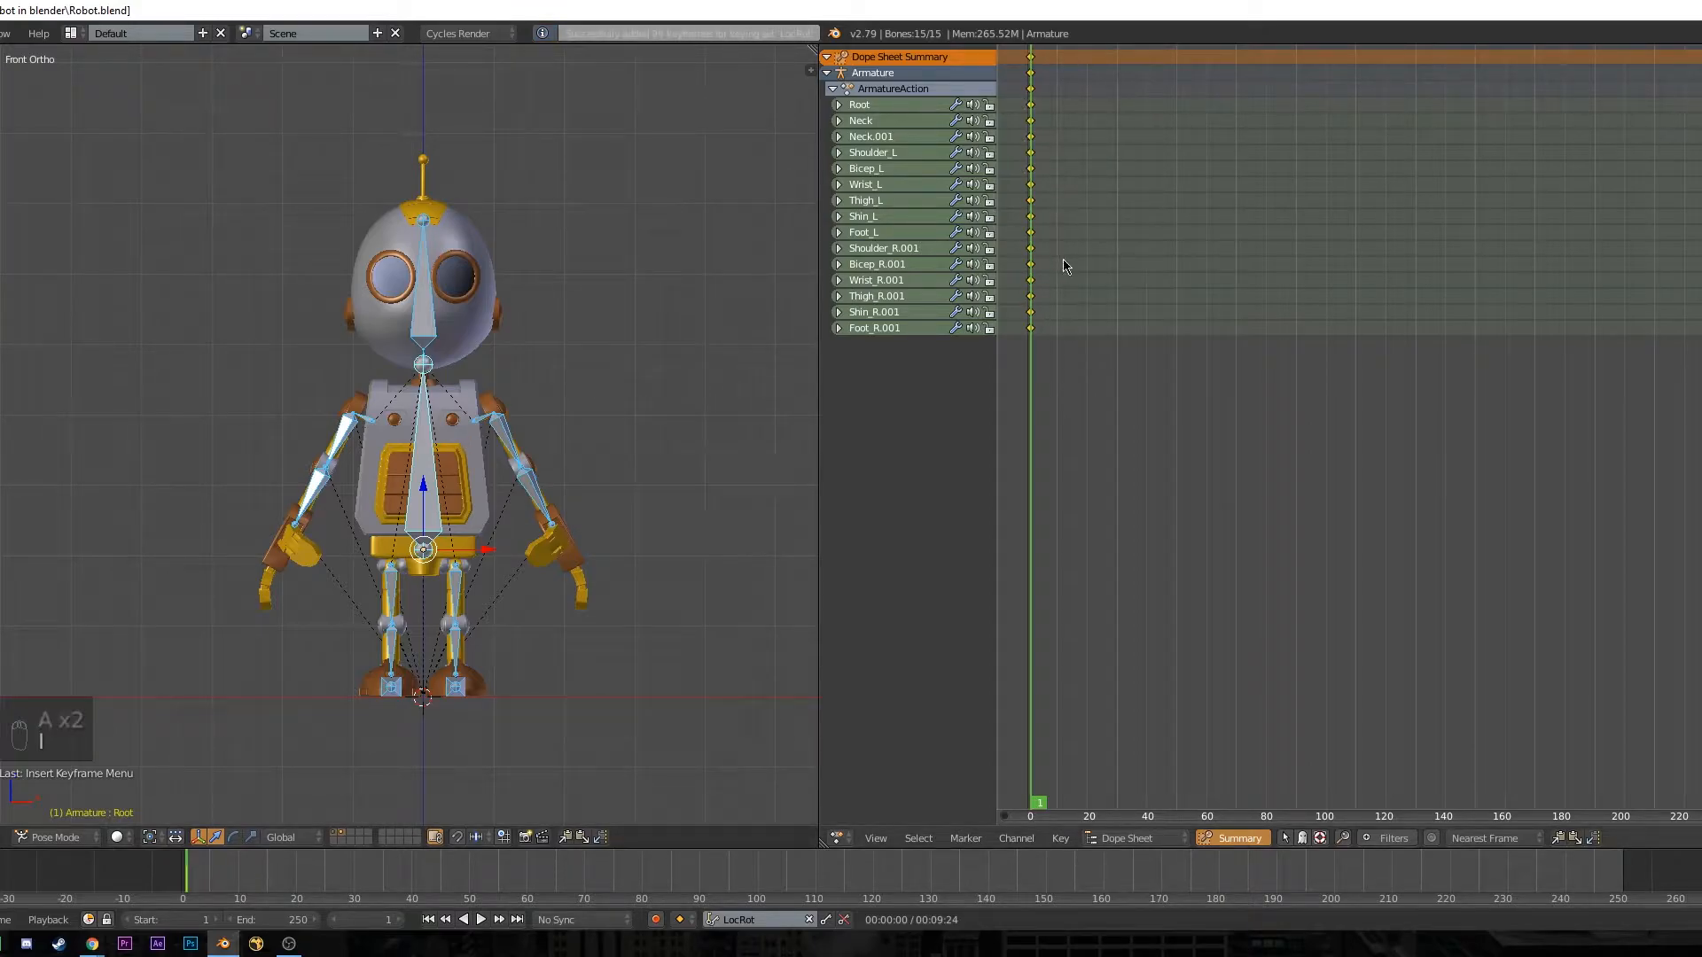
- Inspect the keyed location and rotation channels of the right foot, shin, thigh and wrist bones in the Dope Sheet
left_click(838, 329)
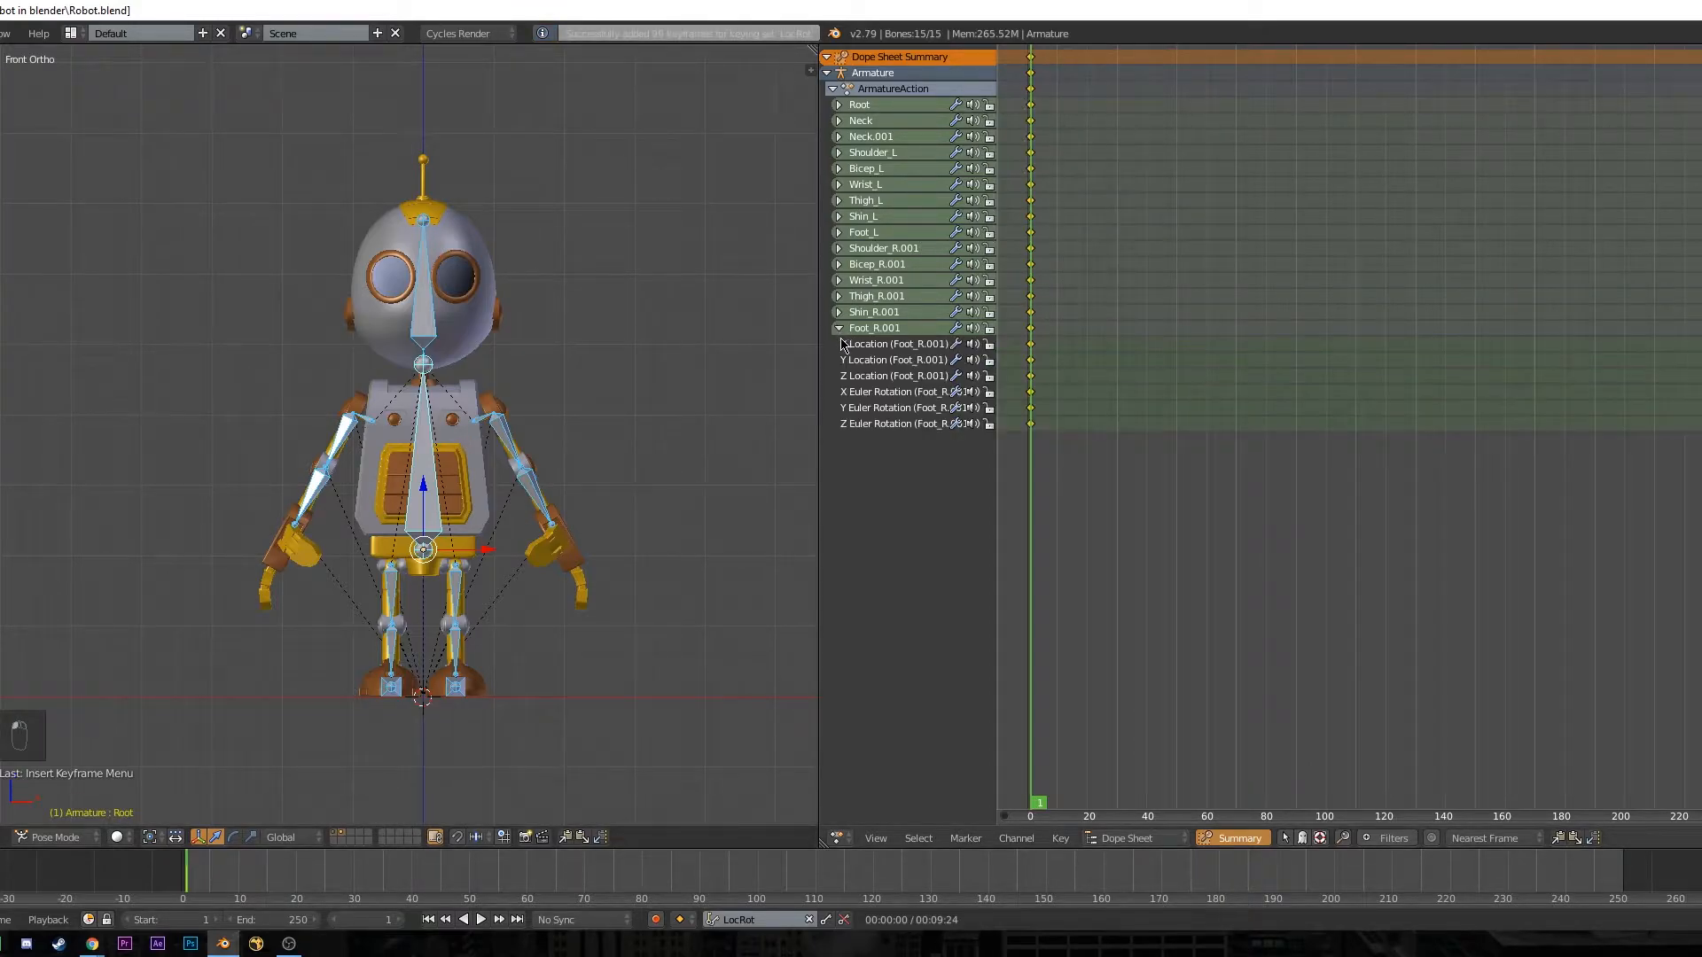
left_click(839, 329)
left_click(839, 313)
left_click(839, 314)
left_click(838, 297)
left_click(839, 297)
left_click(838, 281)
left_click(838, 281)
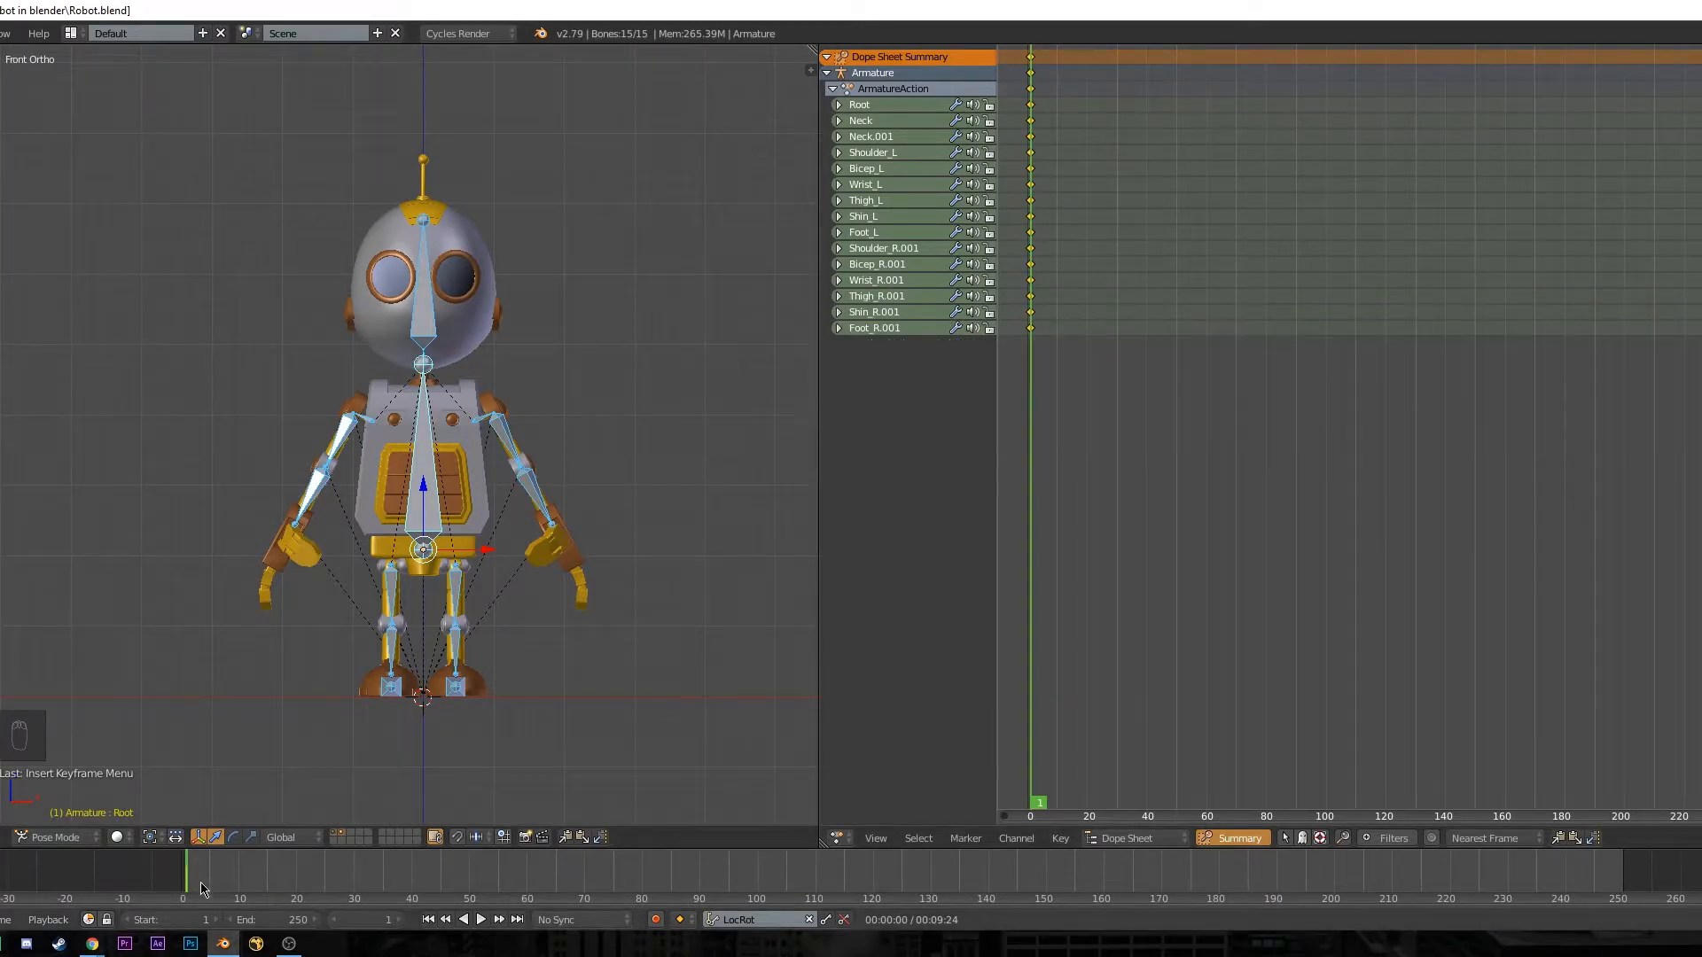
- Play and scrub the timeline to judge the timing, and set the current frame to 20
key("alt+a")
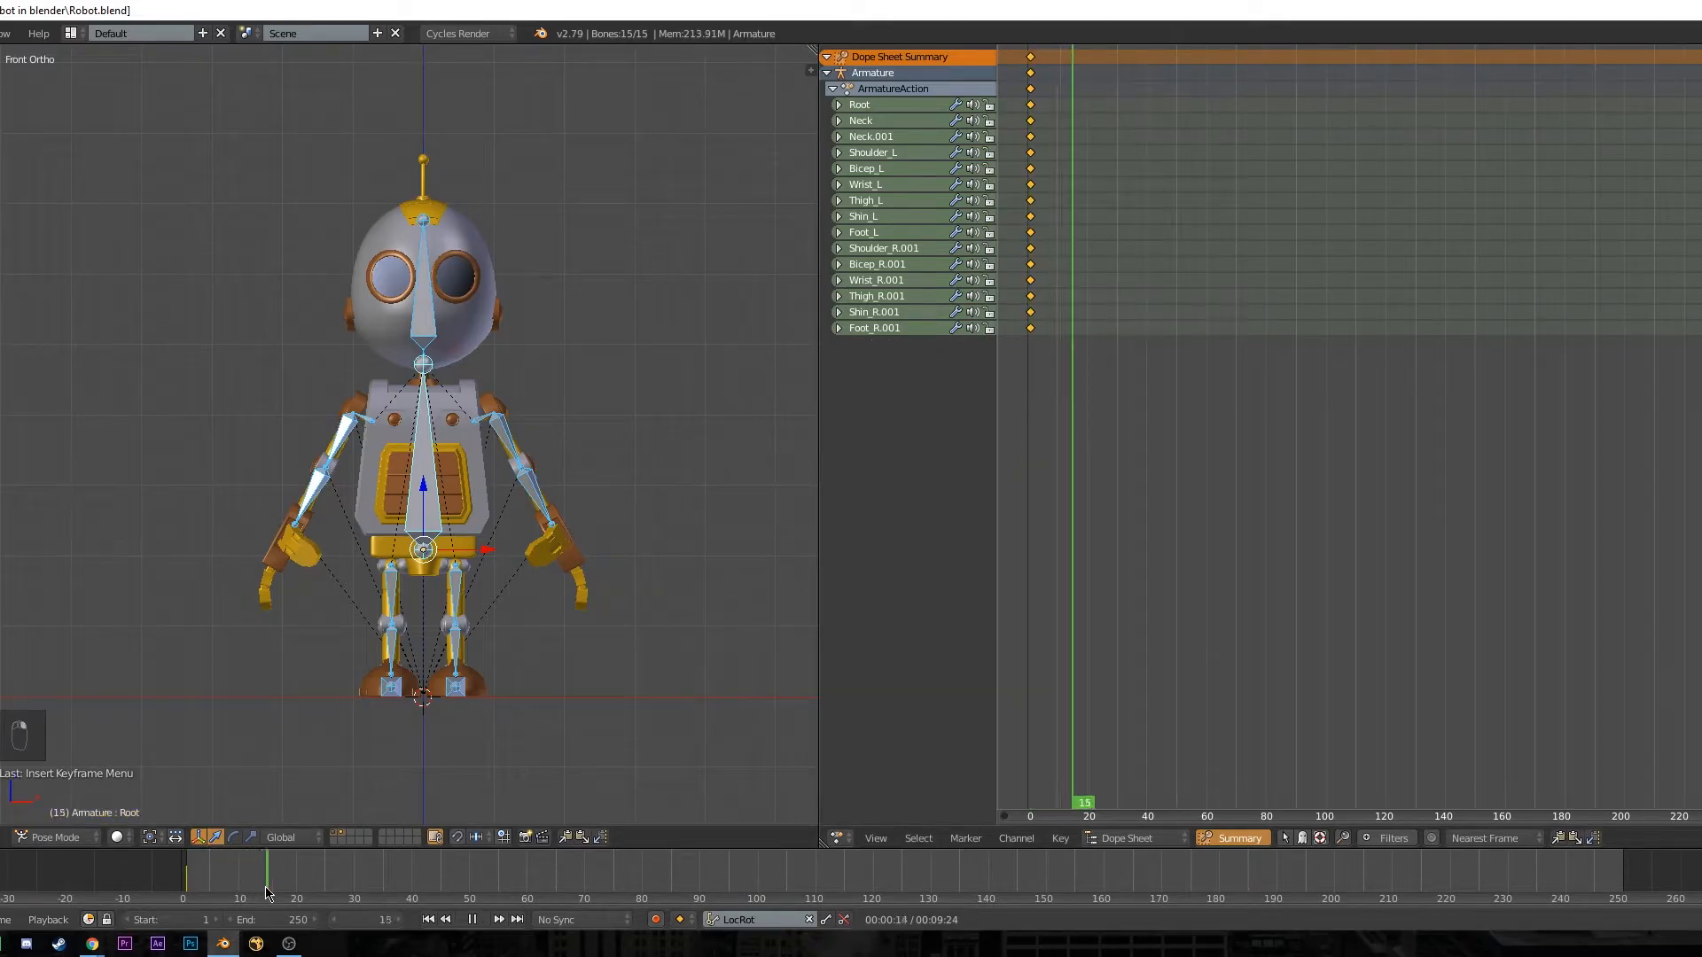
key("alt+a")
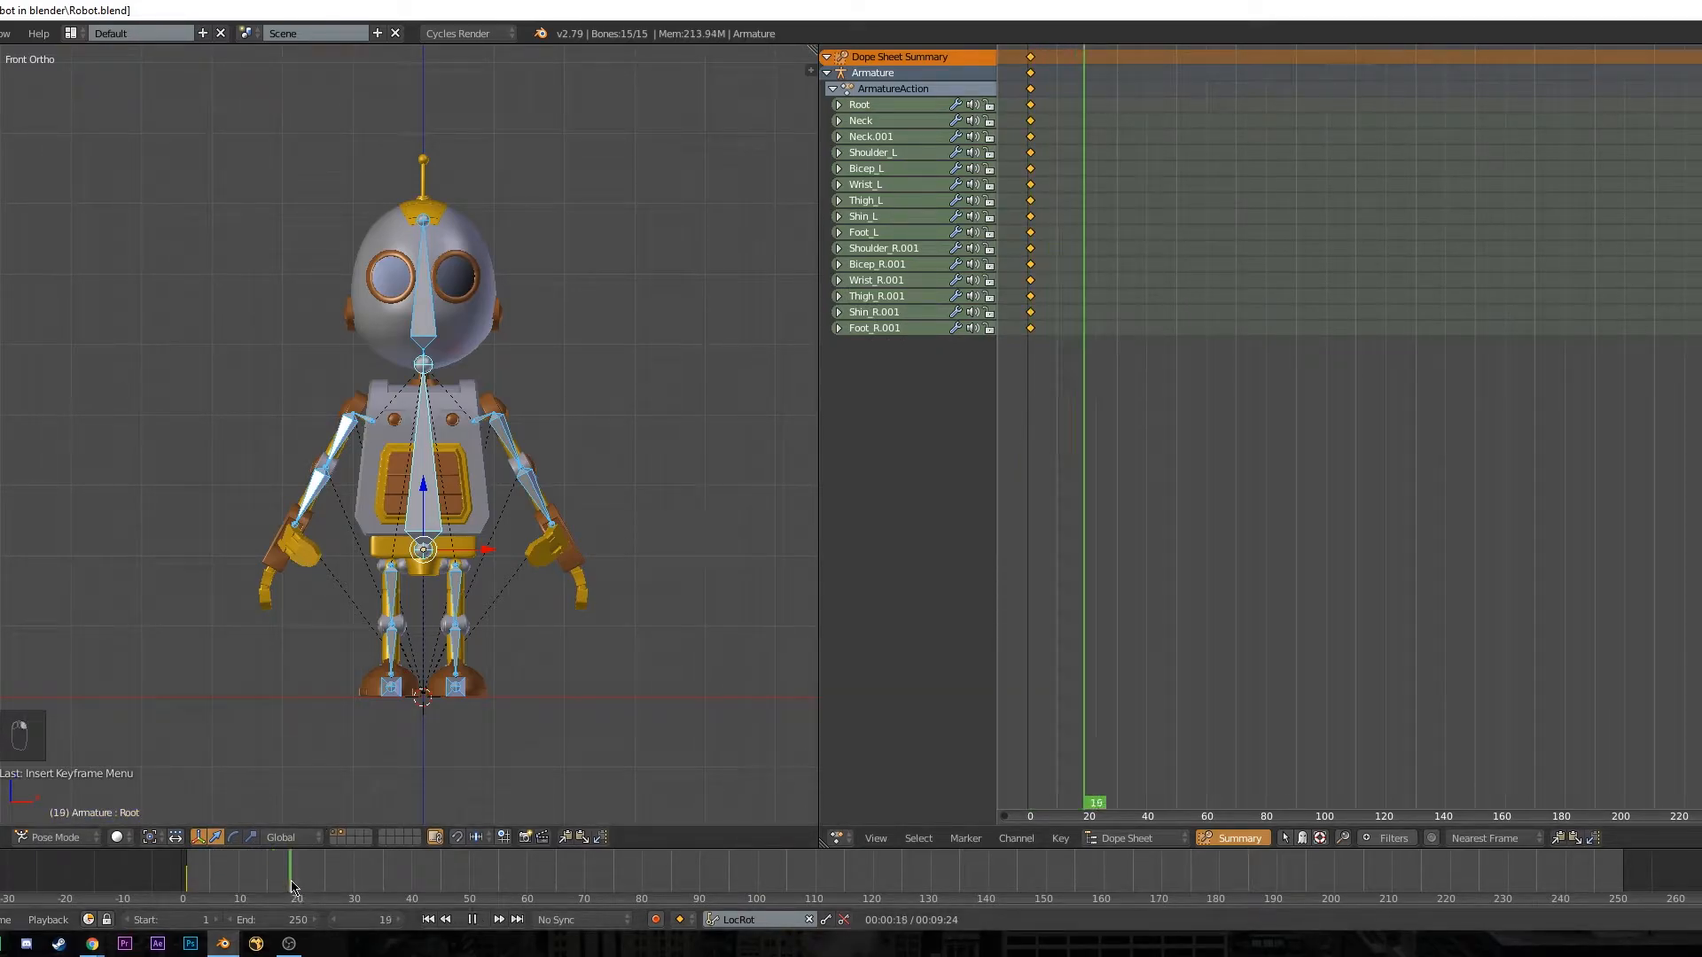
left_click_drag(284, 886, 222, 883)
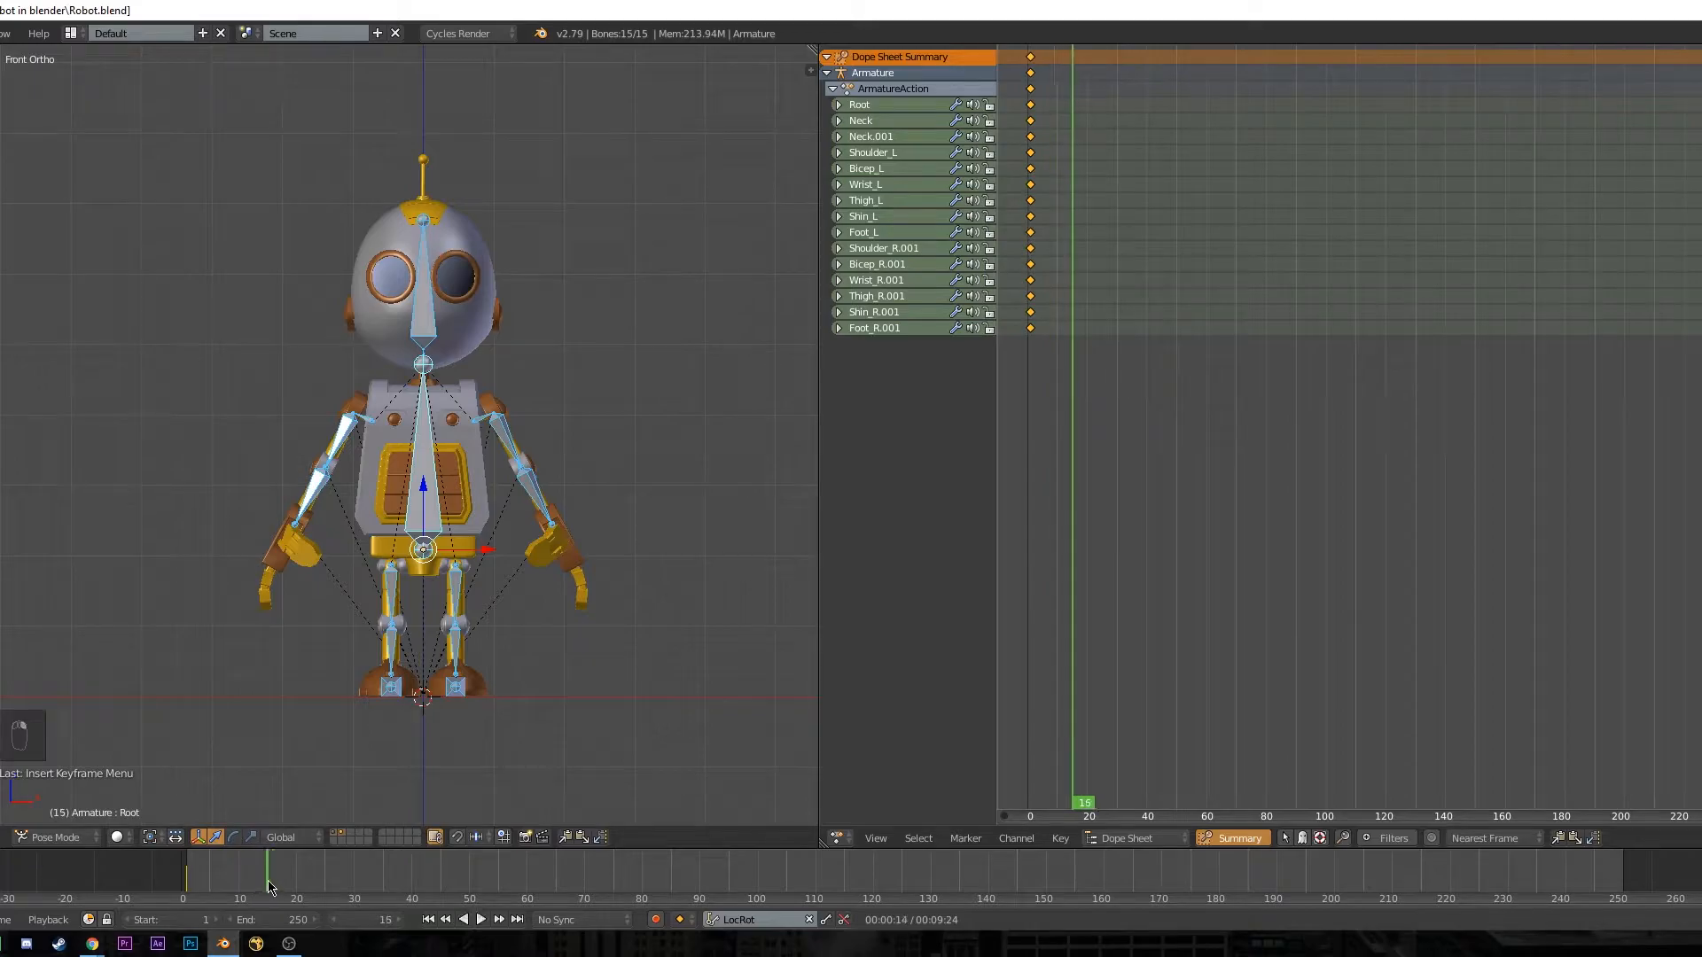
key("alt+a")
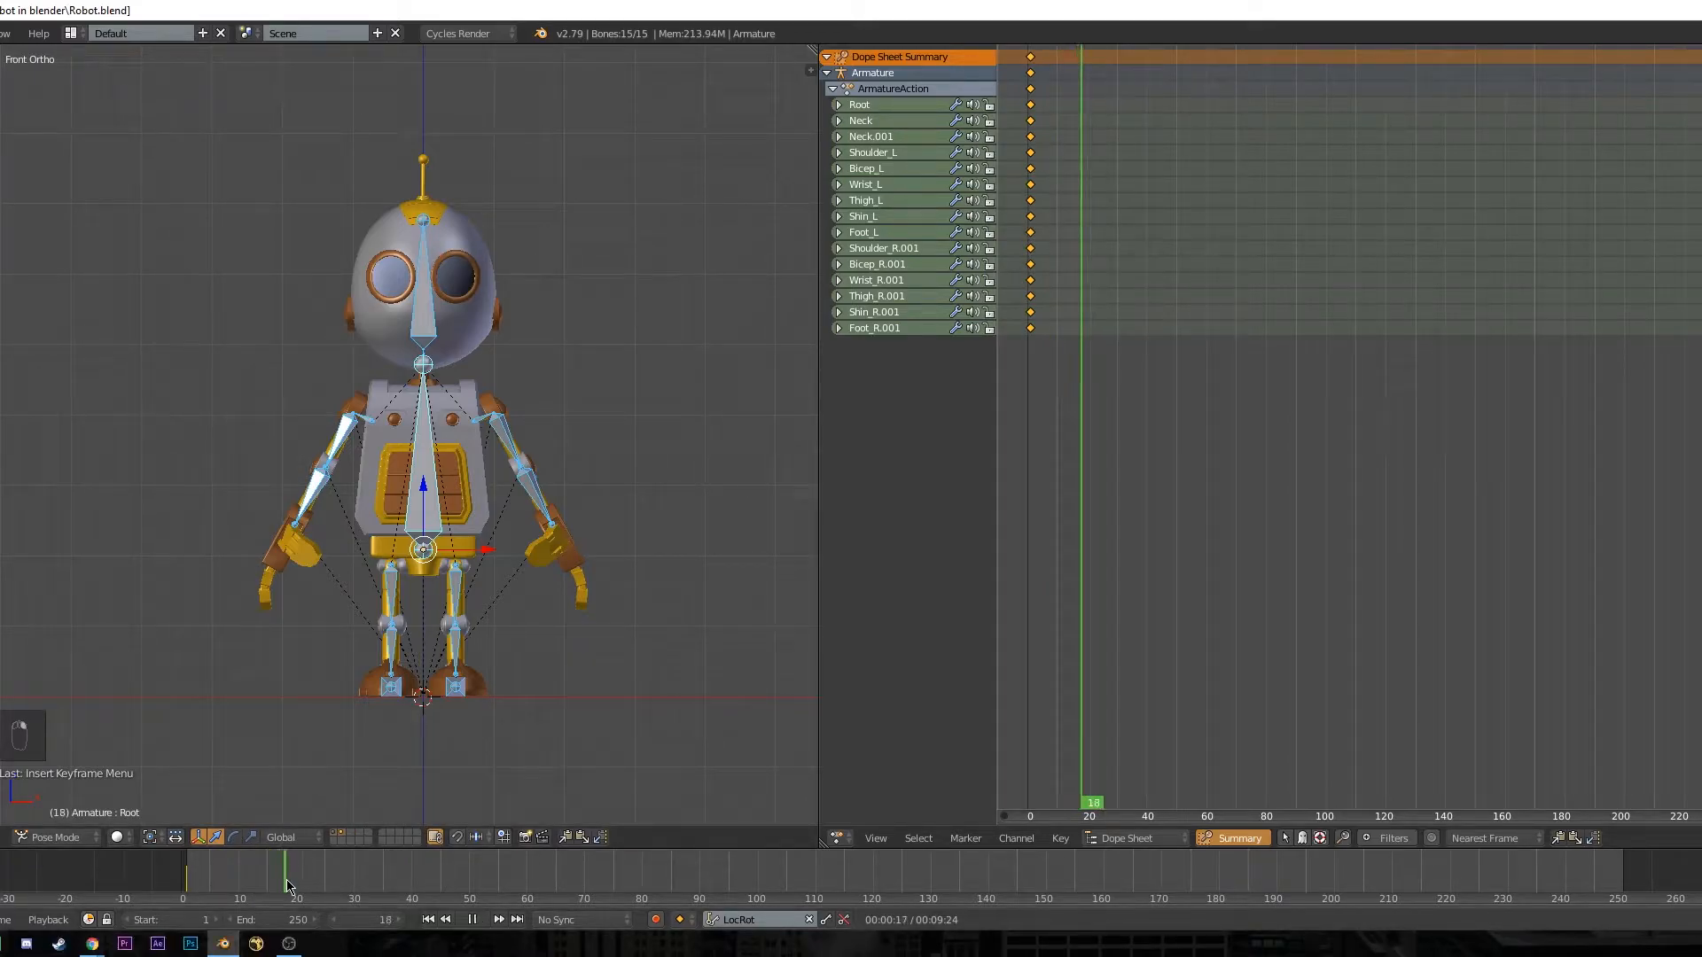
key("alt+a")
mouse_move(327, 883)
left_mouse_down()
mouse_move(345, 886)
mouse_move(305, 893)
left_mouse_up()
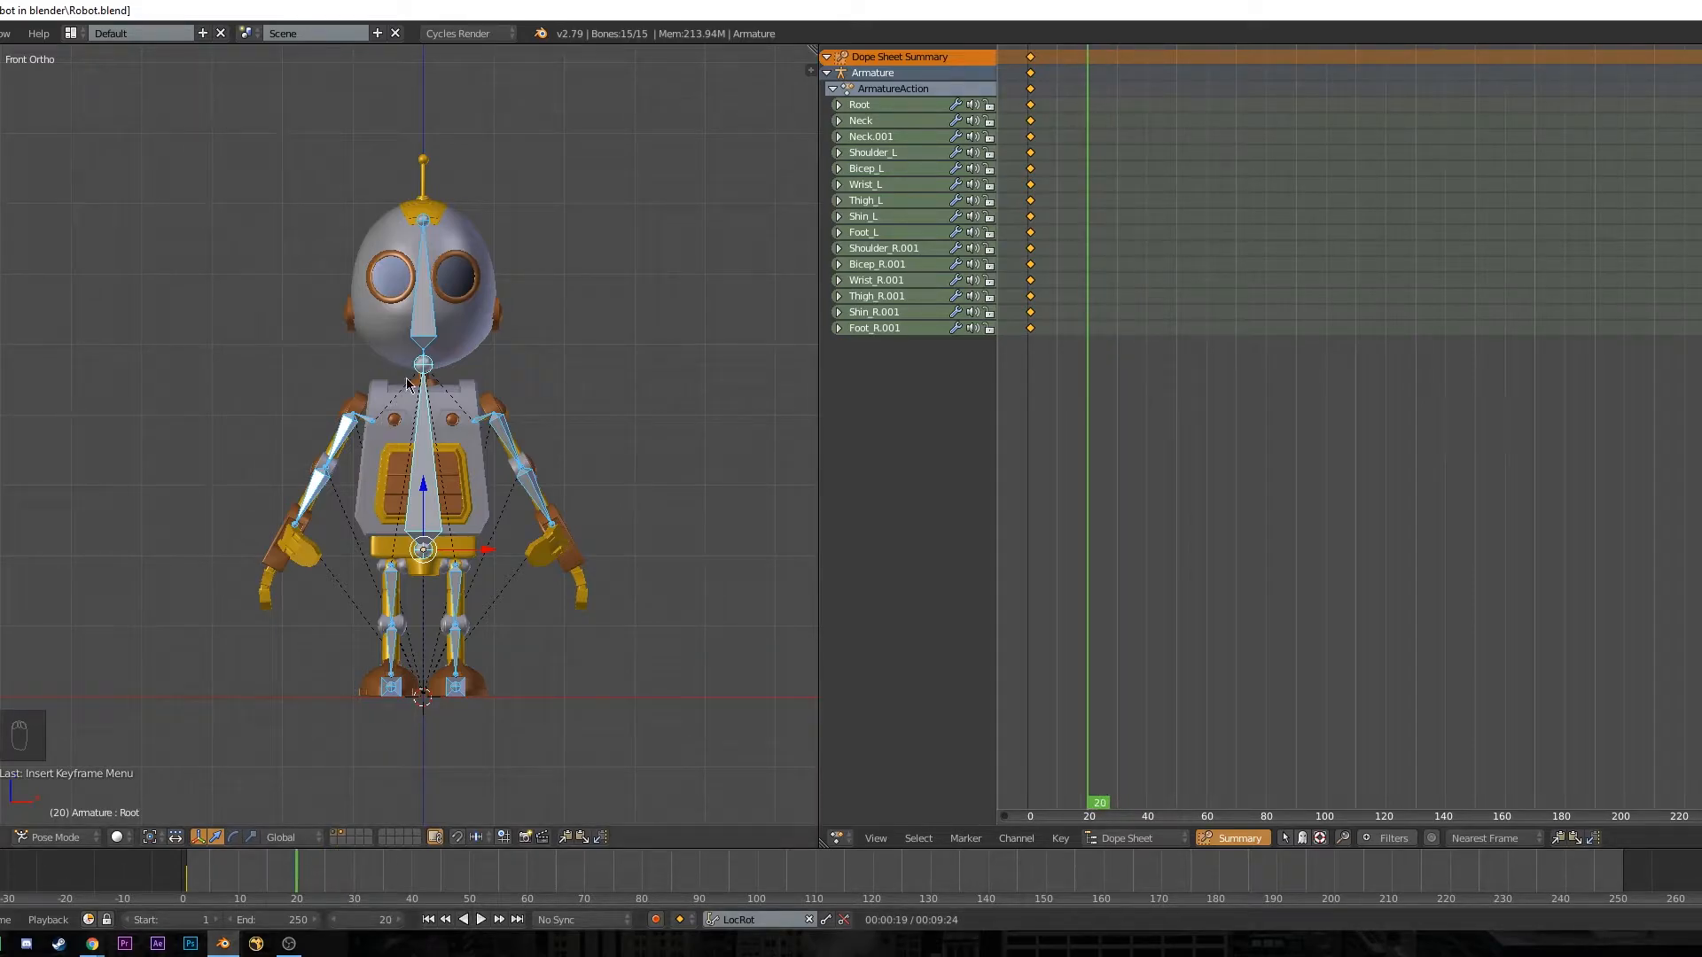
- Tilt the head bone Neck.001 forward in the right side view at frame 20
key("KP_3")
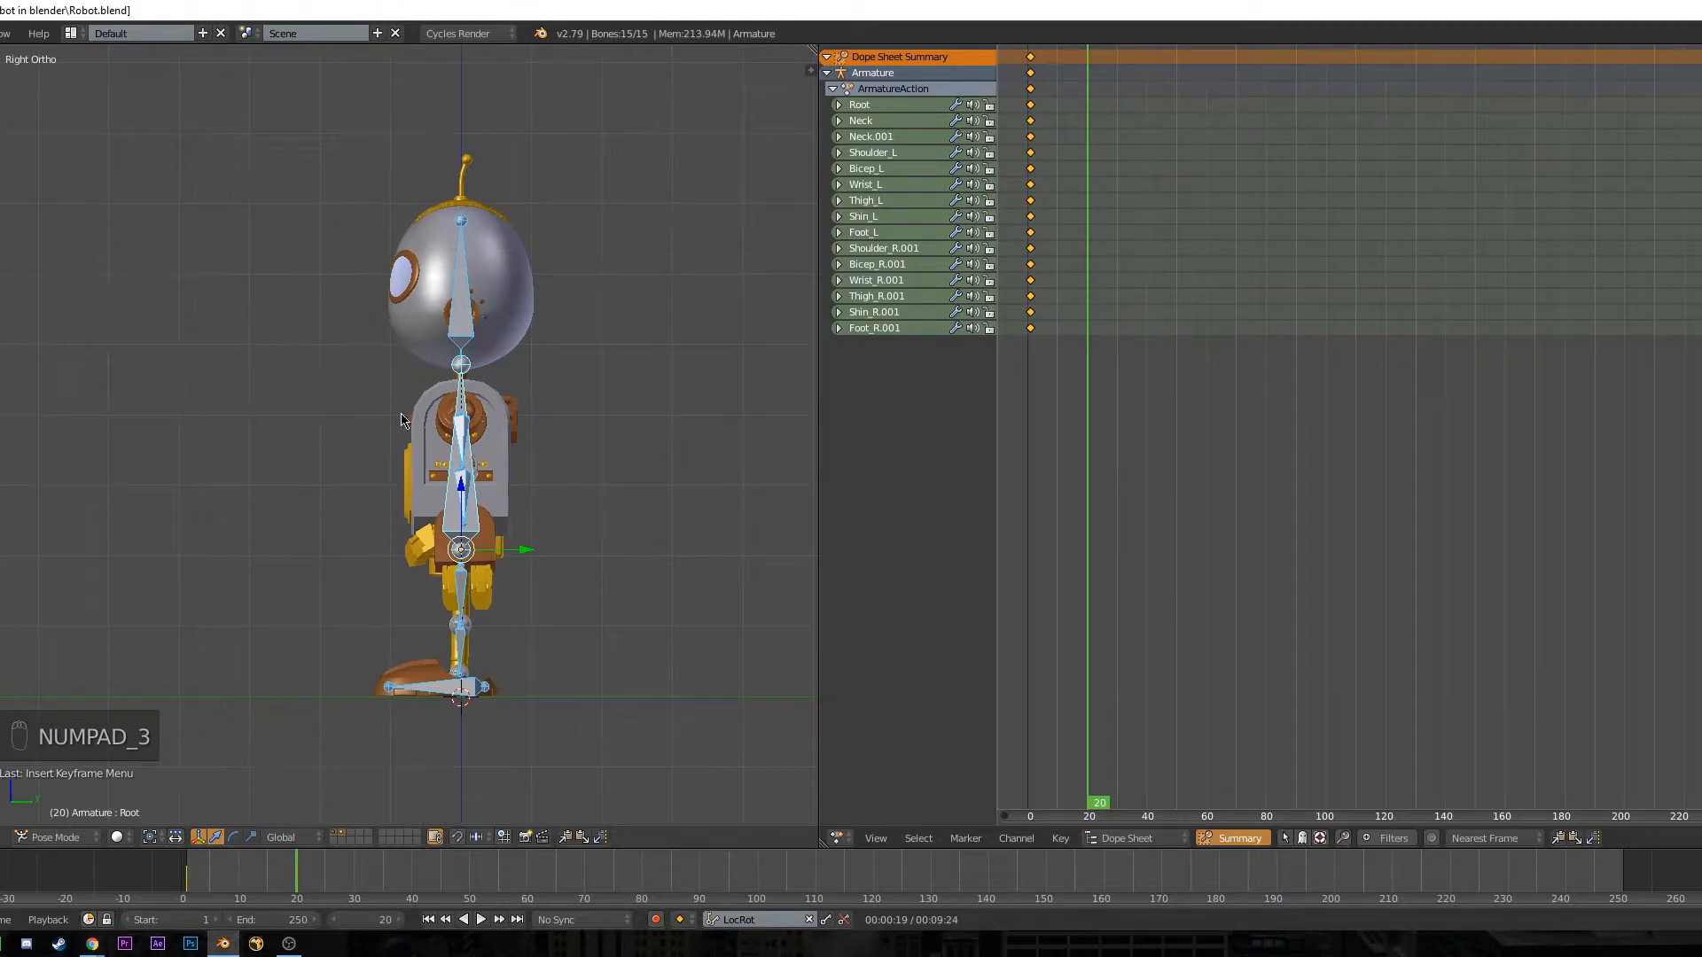
right_click(475, 310)
key("r")
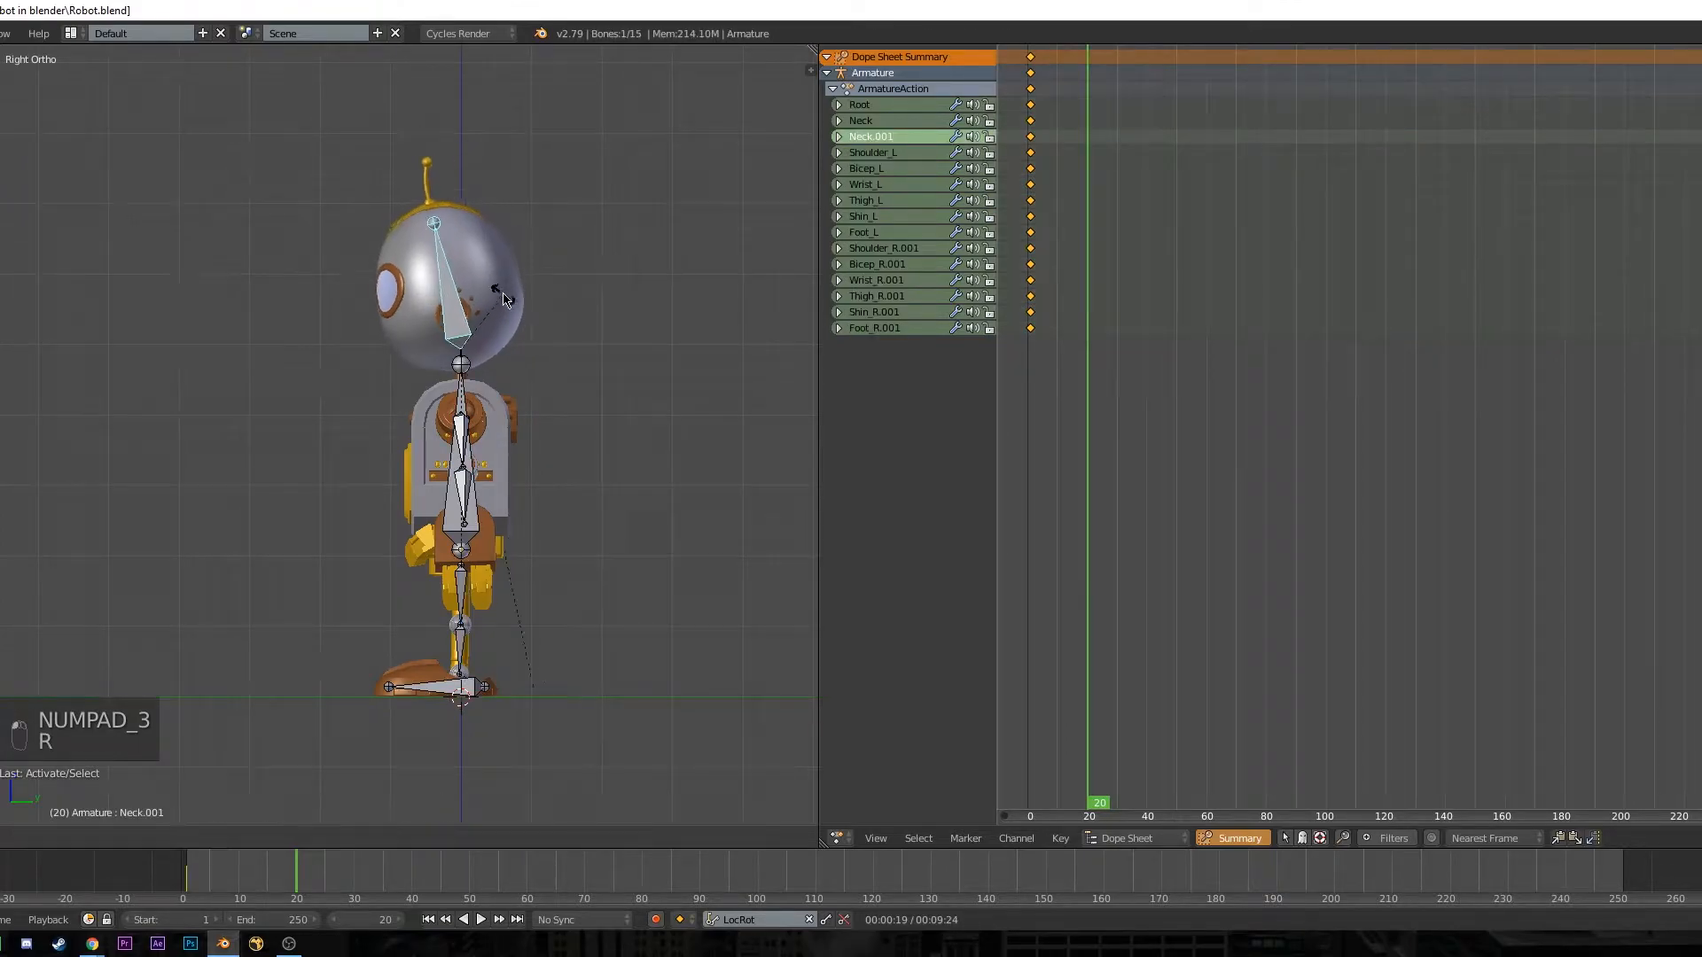
left_click(474, 376)
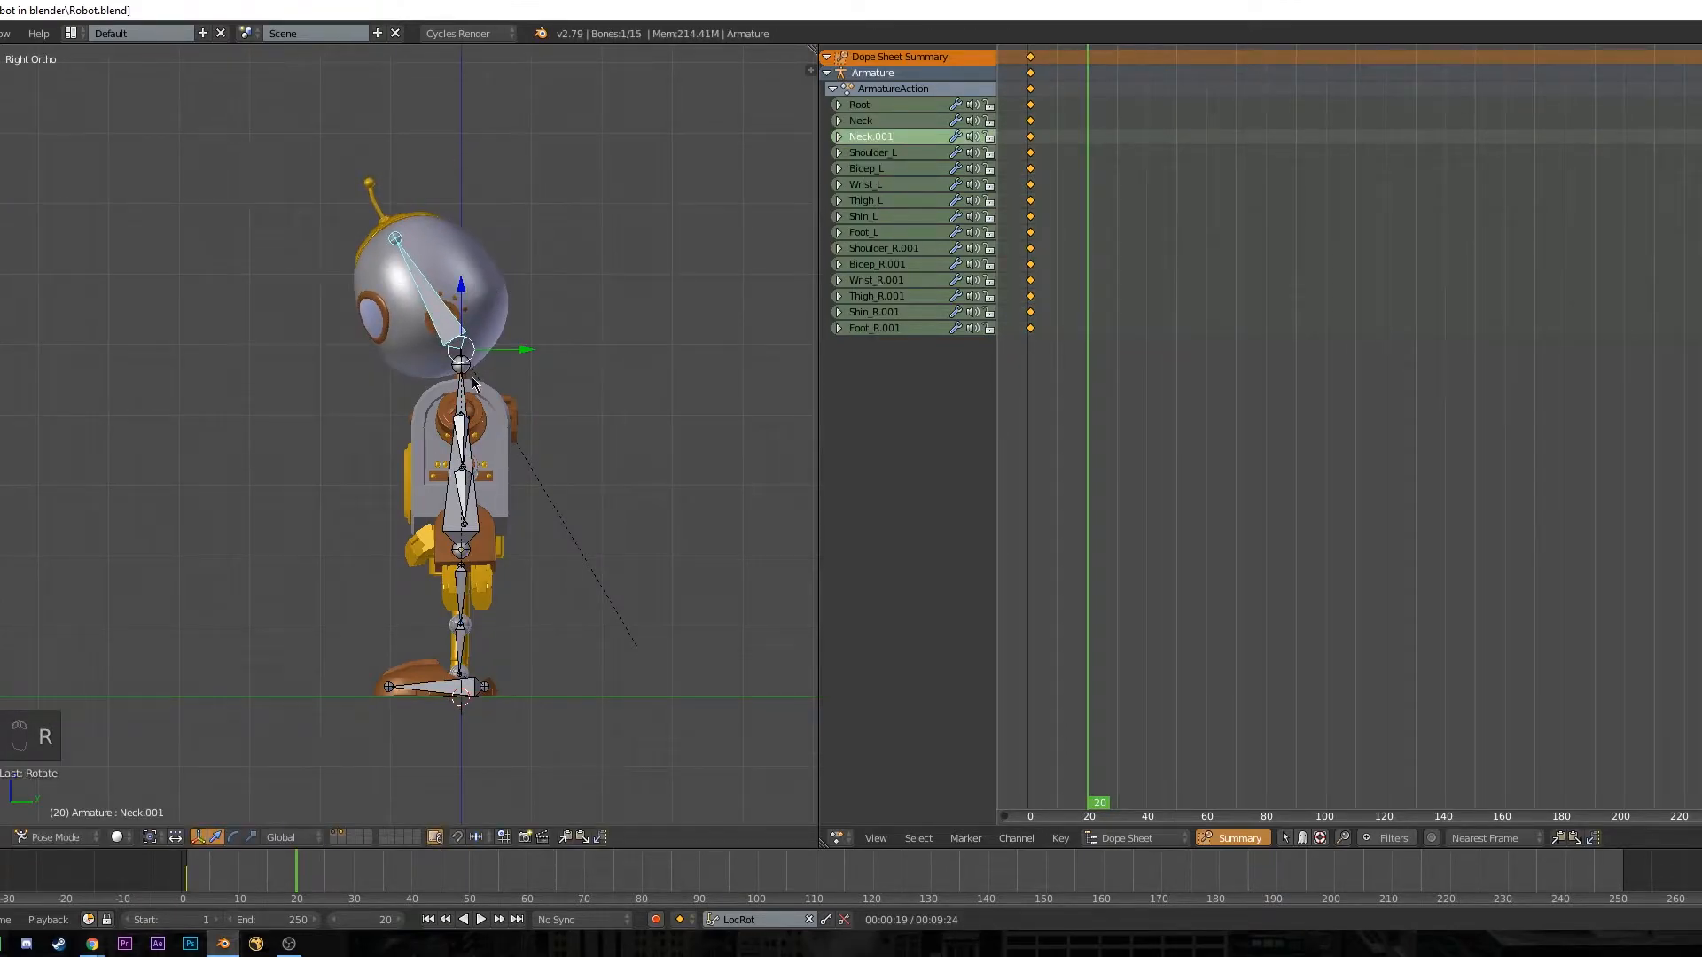
- Rotate the left upper-arm bone Bicep_L forward in the right side view
right_click(468, 465)
key("r")
key("r")
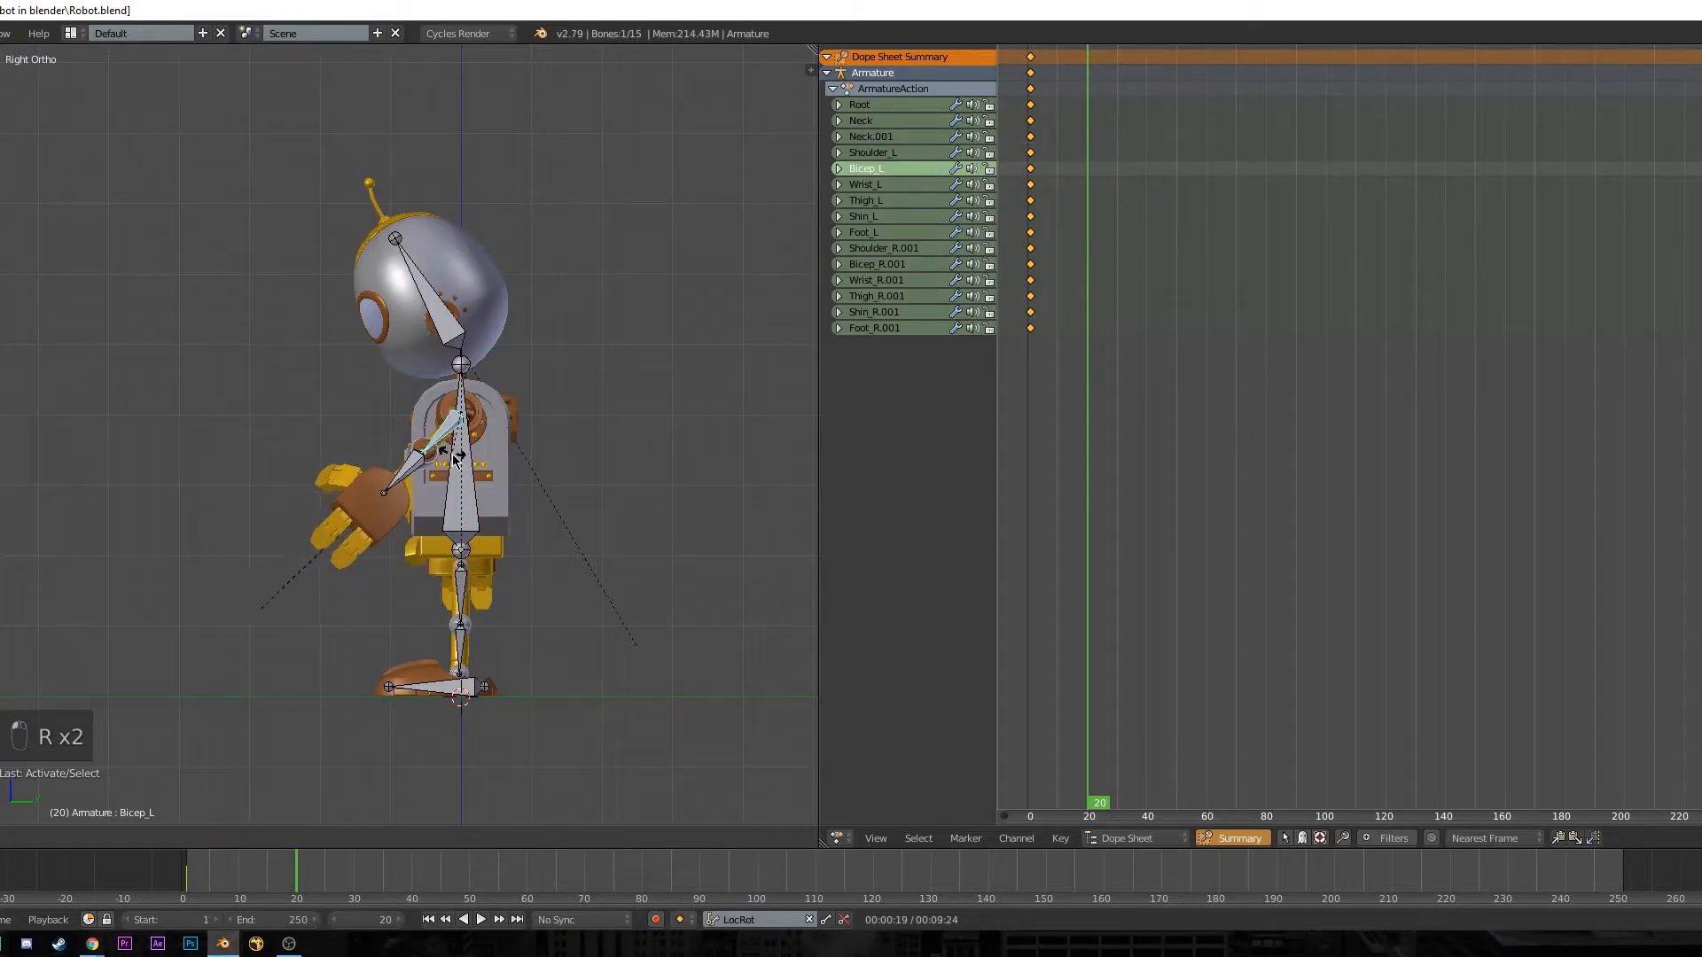
left_click(448, 466)
- Raise the left forearm bone Wrist_L to roughly horizontal in side view and turn it straight forward in top view
right_click(415, 468)
key("r")
left_click(394, 462)
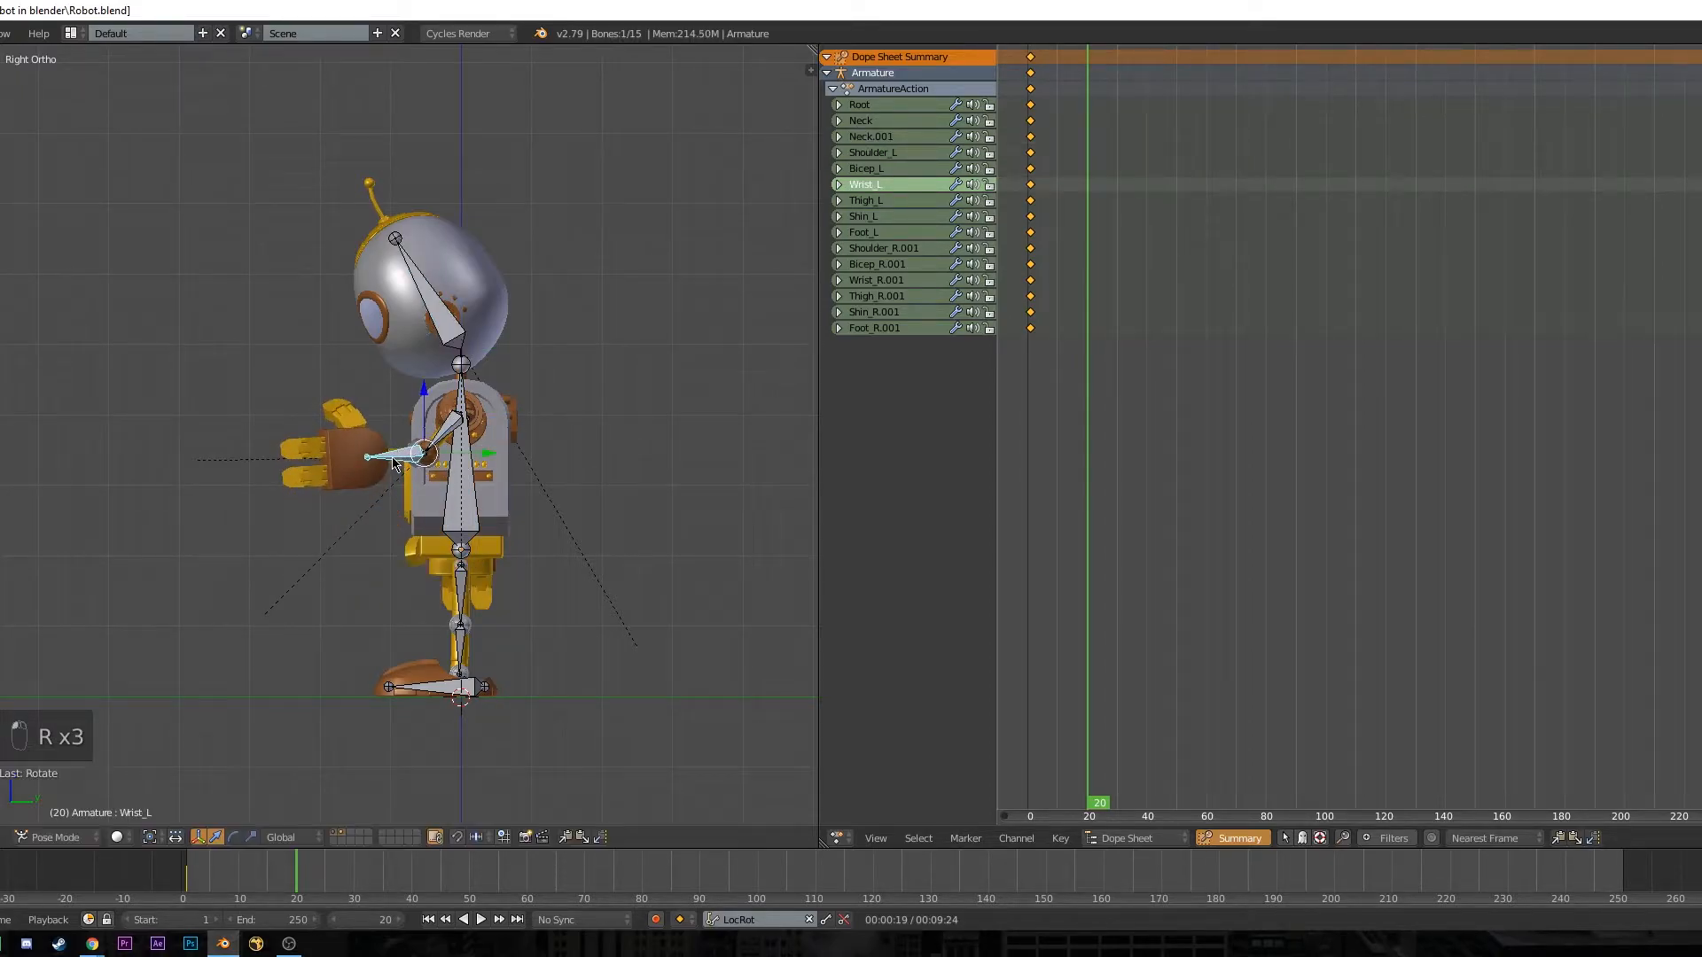
key("KP_7")
key("r")
left_click(631, 501)
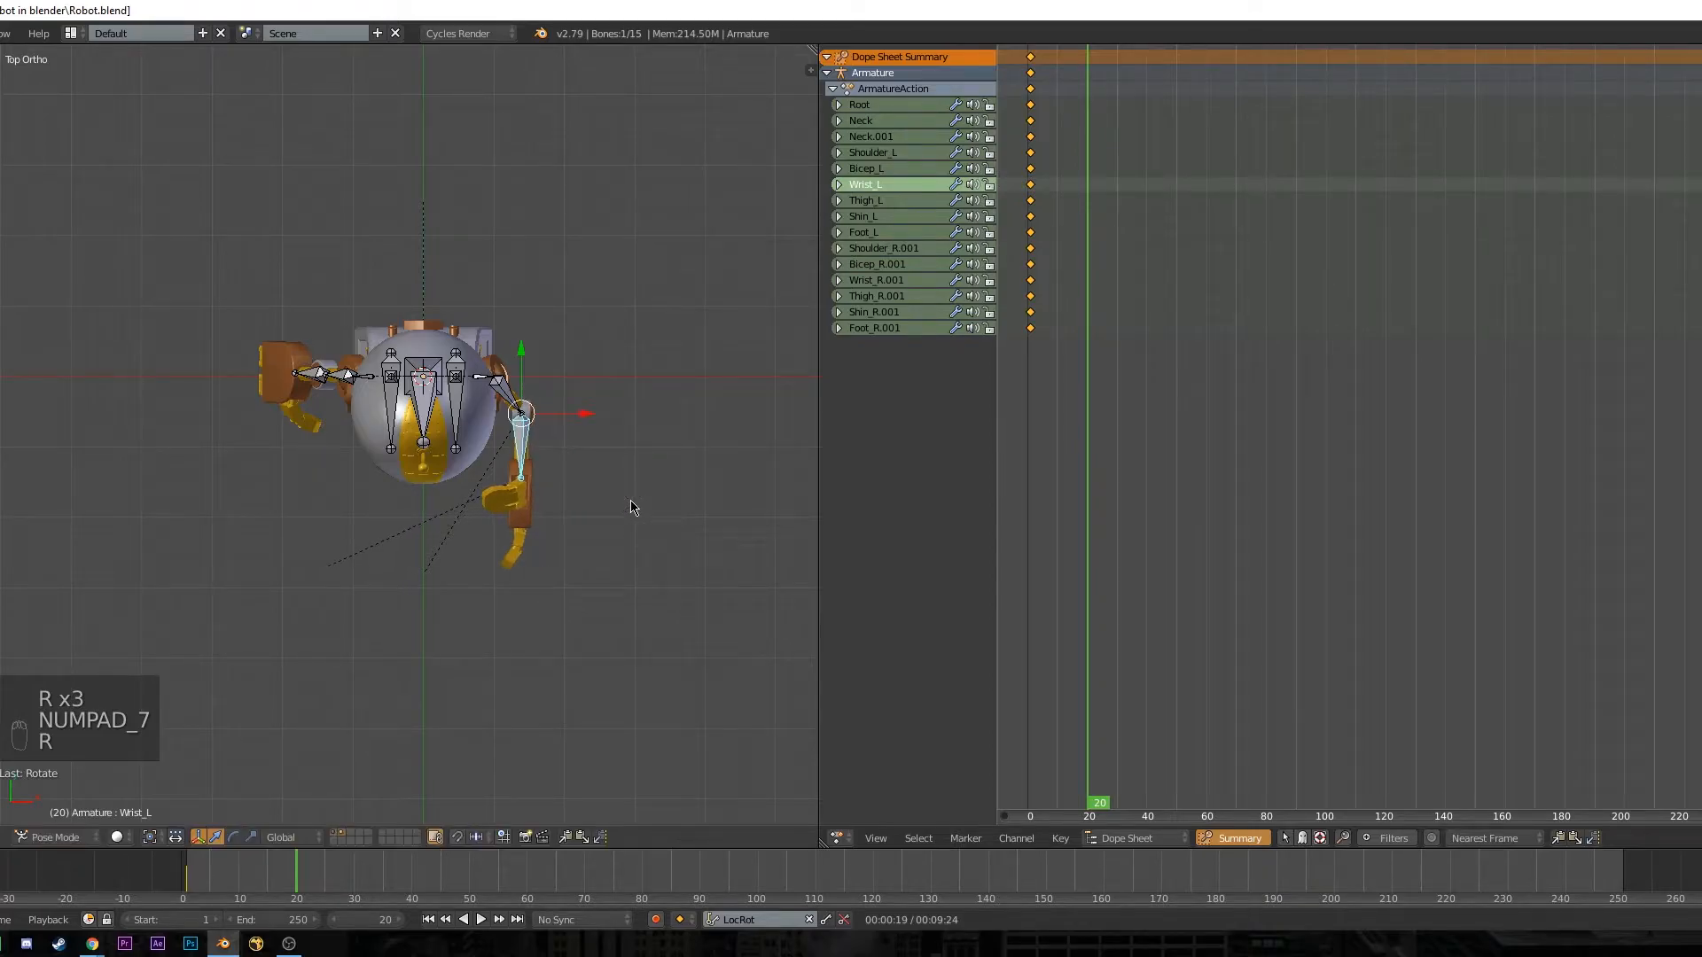
- Rotate the right upper-arm bone Bicep_R.001 forward in the left side view to match the other arm
right_click(346, 374)
key("ctrl+KP_3")
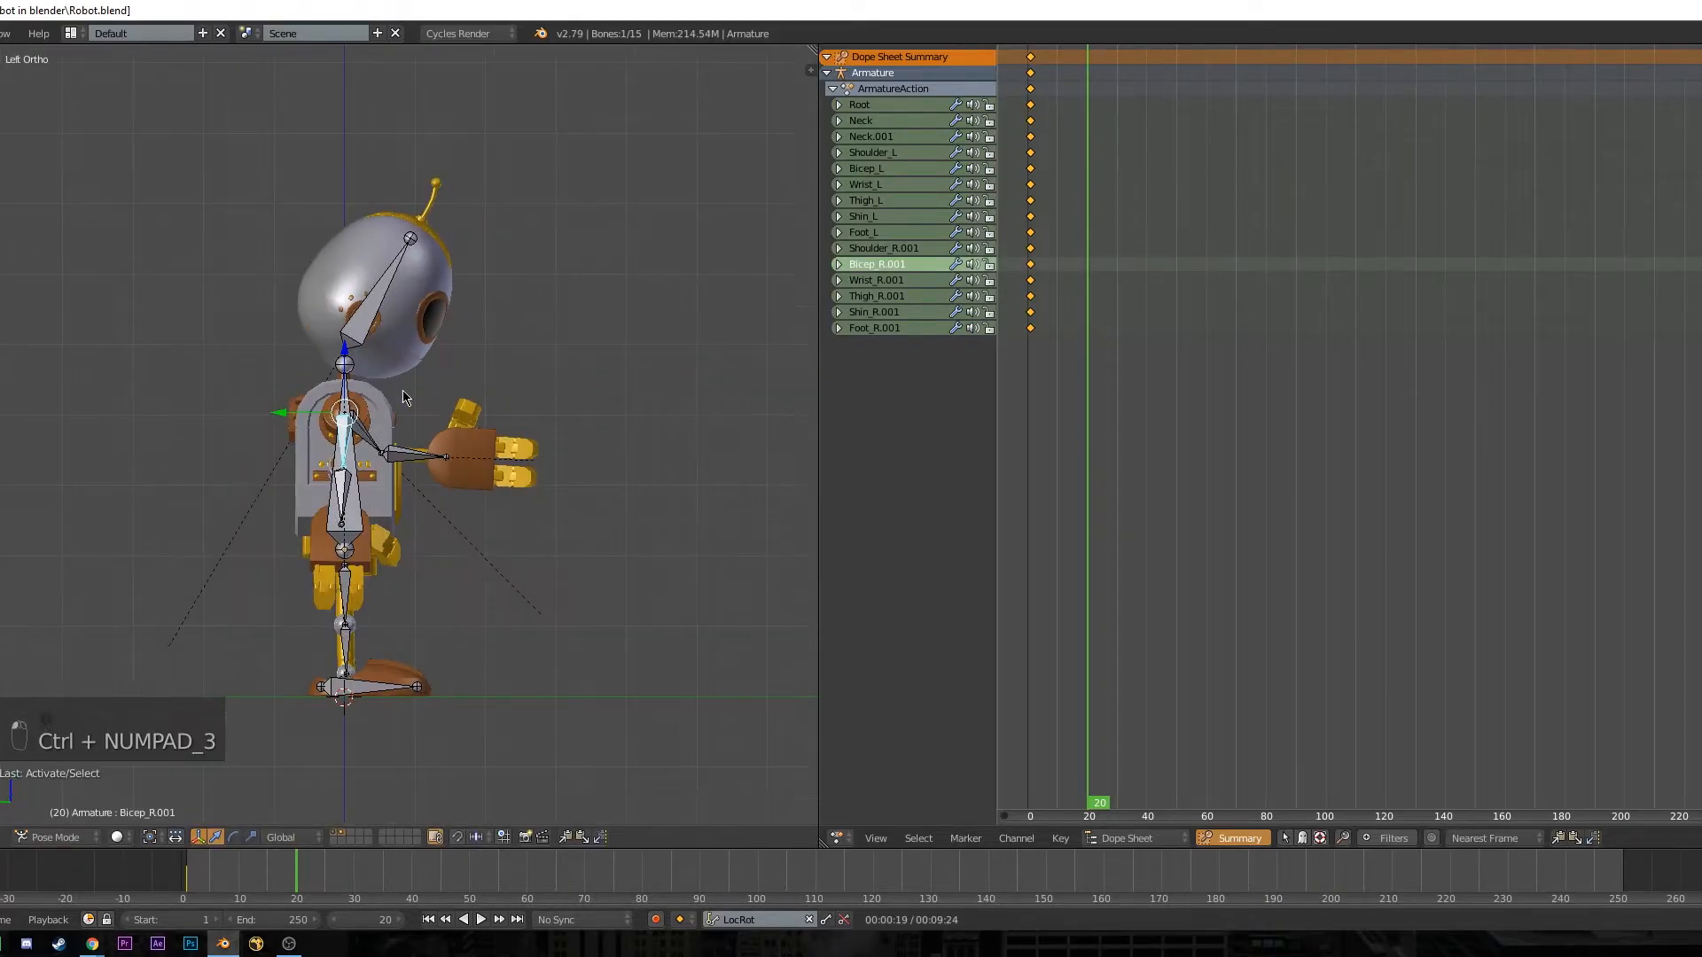
key("r")
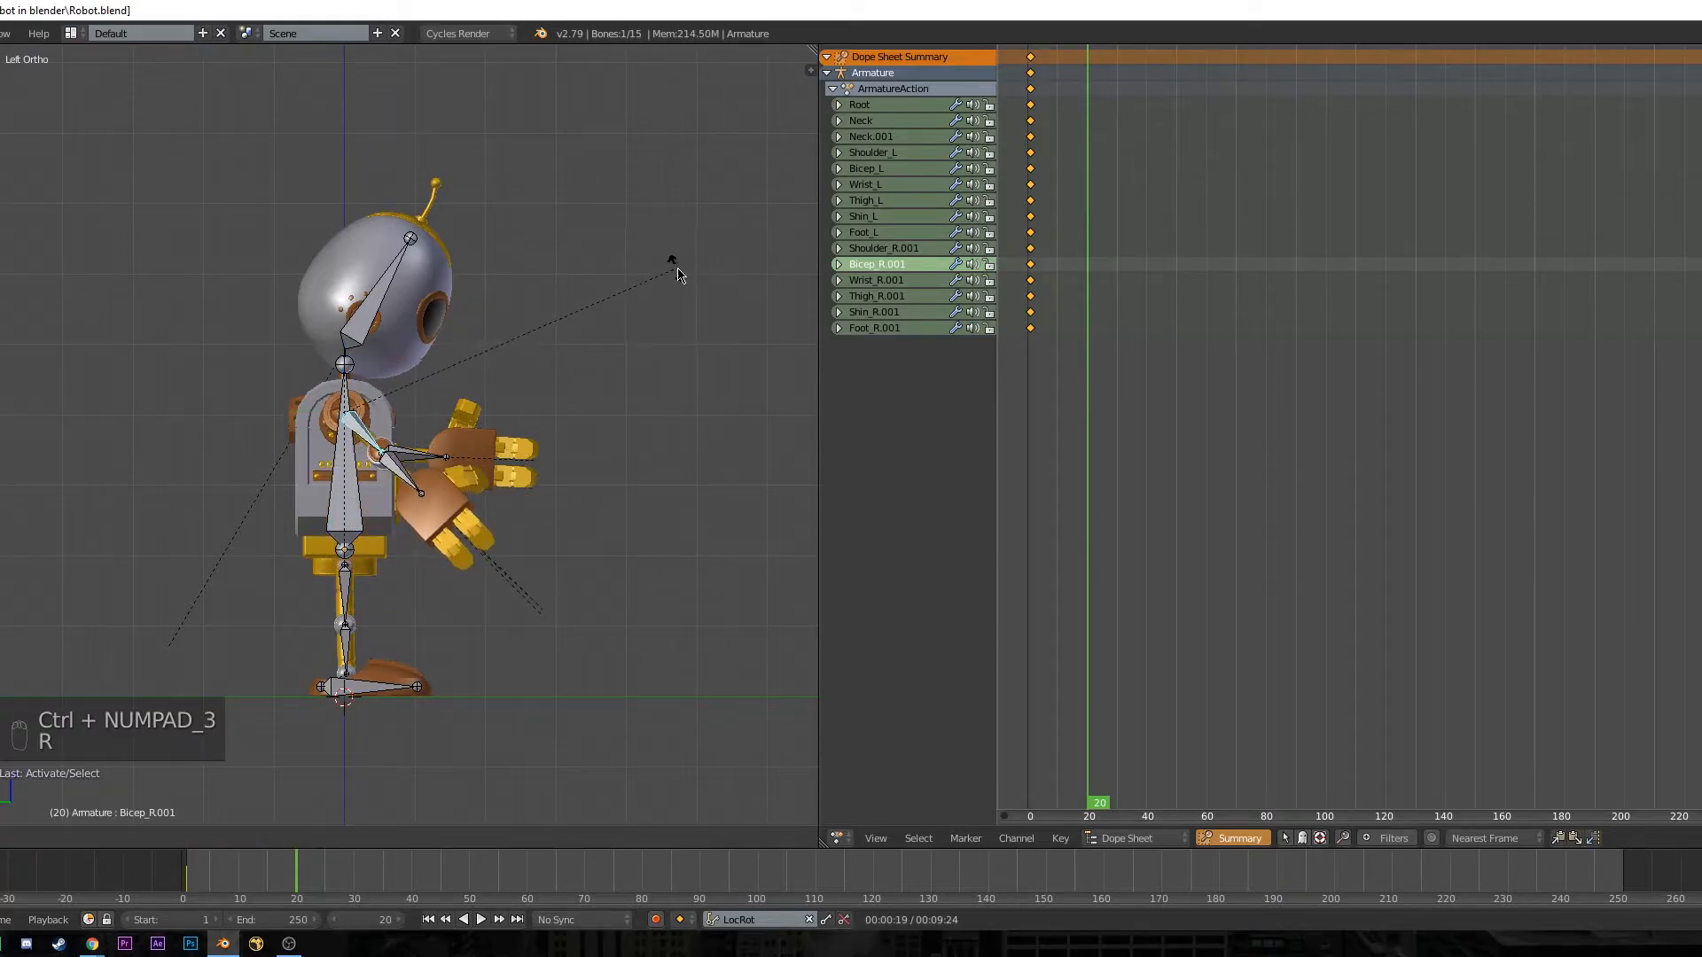
left_click(672, 265)
- Raise the right forearm bone Wrist_R.001 in side view and turn it in top view to mirror the left forearm
right_click(409, 484)
key("r")
left_click(434, 456)
key("KP_7")
key("r")
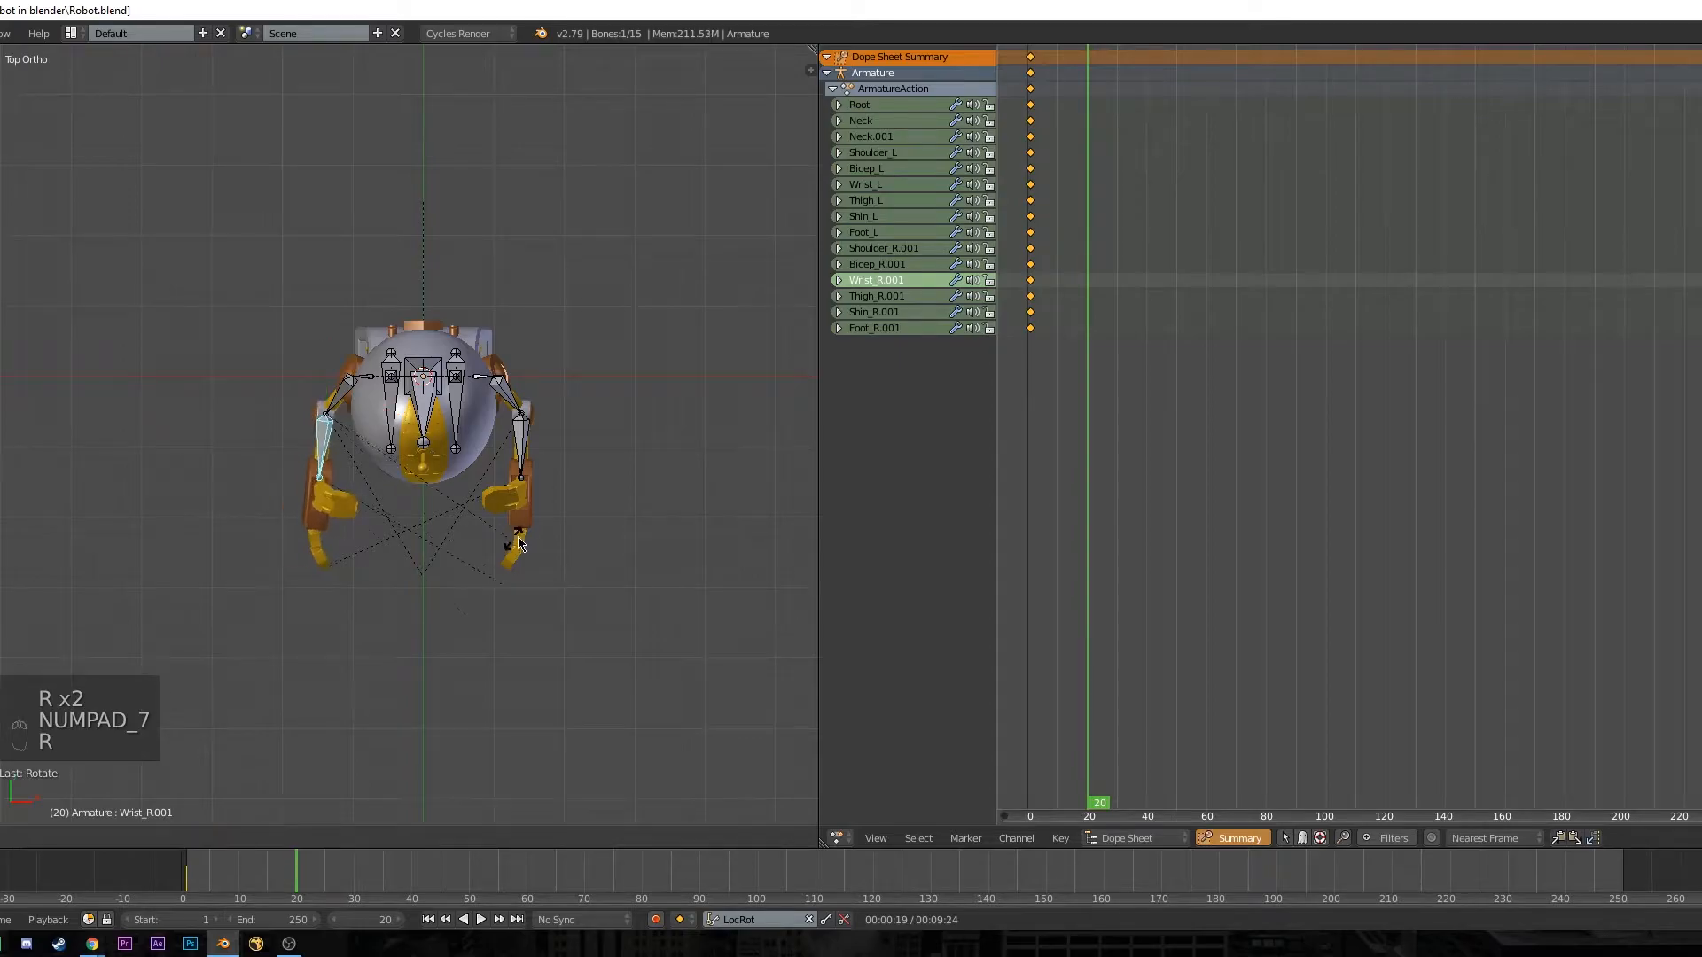
left_click(554, 522)
- Insert LocRot keyframes for all bones at frame 20 and deselect them
middle_click_drag(581, 494, 454, 400)
key("a")
scroll(614, 392, "up", 2)
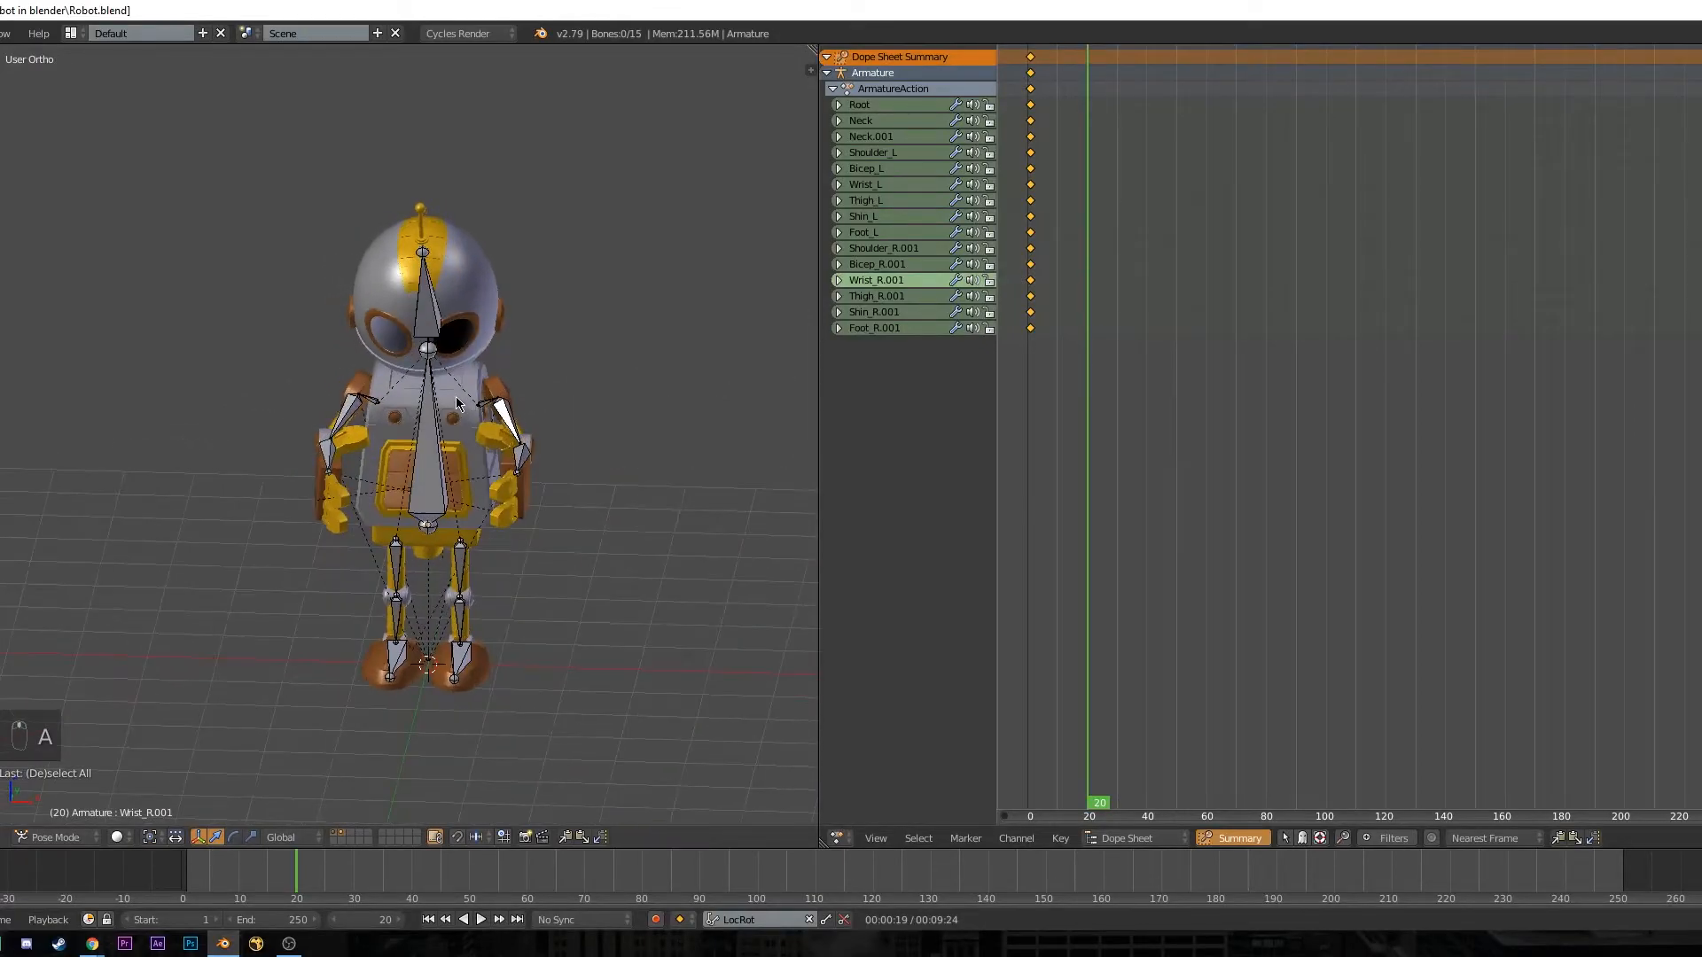
key("a")
key("i")
key("a")
middle_click_drag(497, 476, 446, 525)
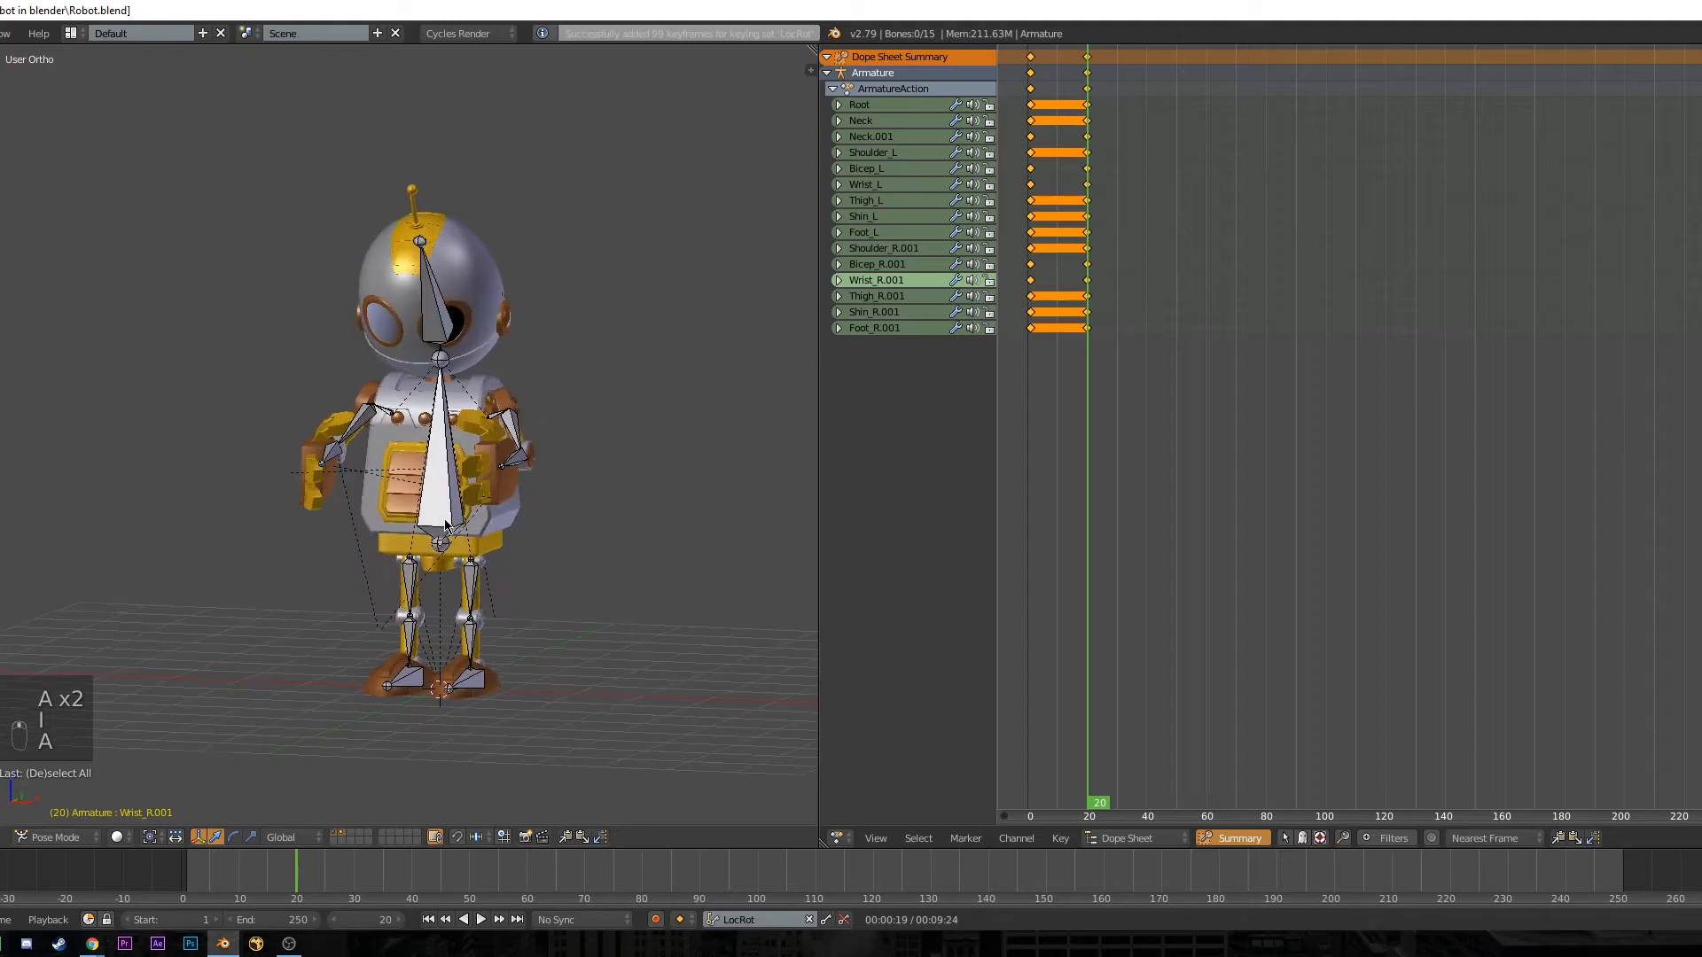
- Play the animation from frame 1 to check the movement between the two poses
key("shift+Left")
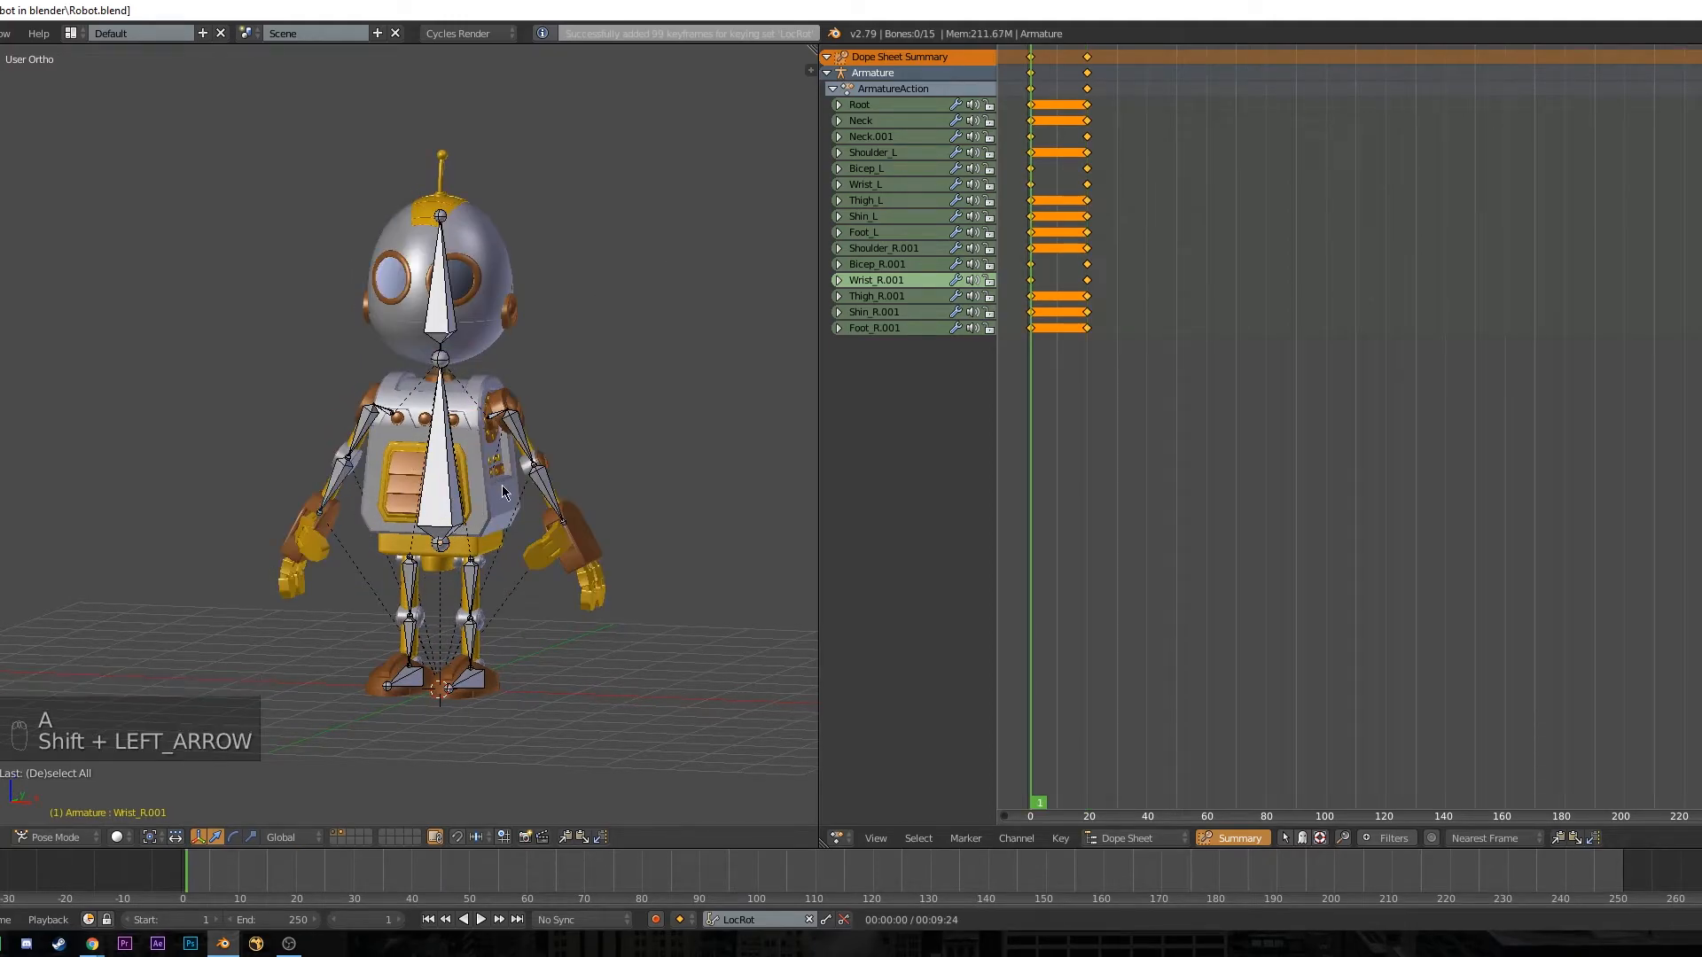
key("alt+a")
key("alt+a")
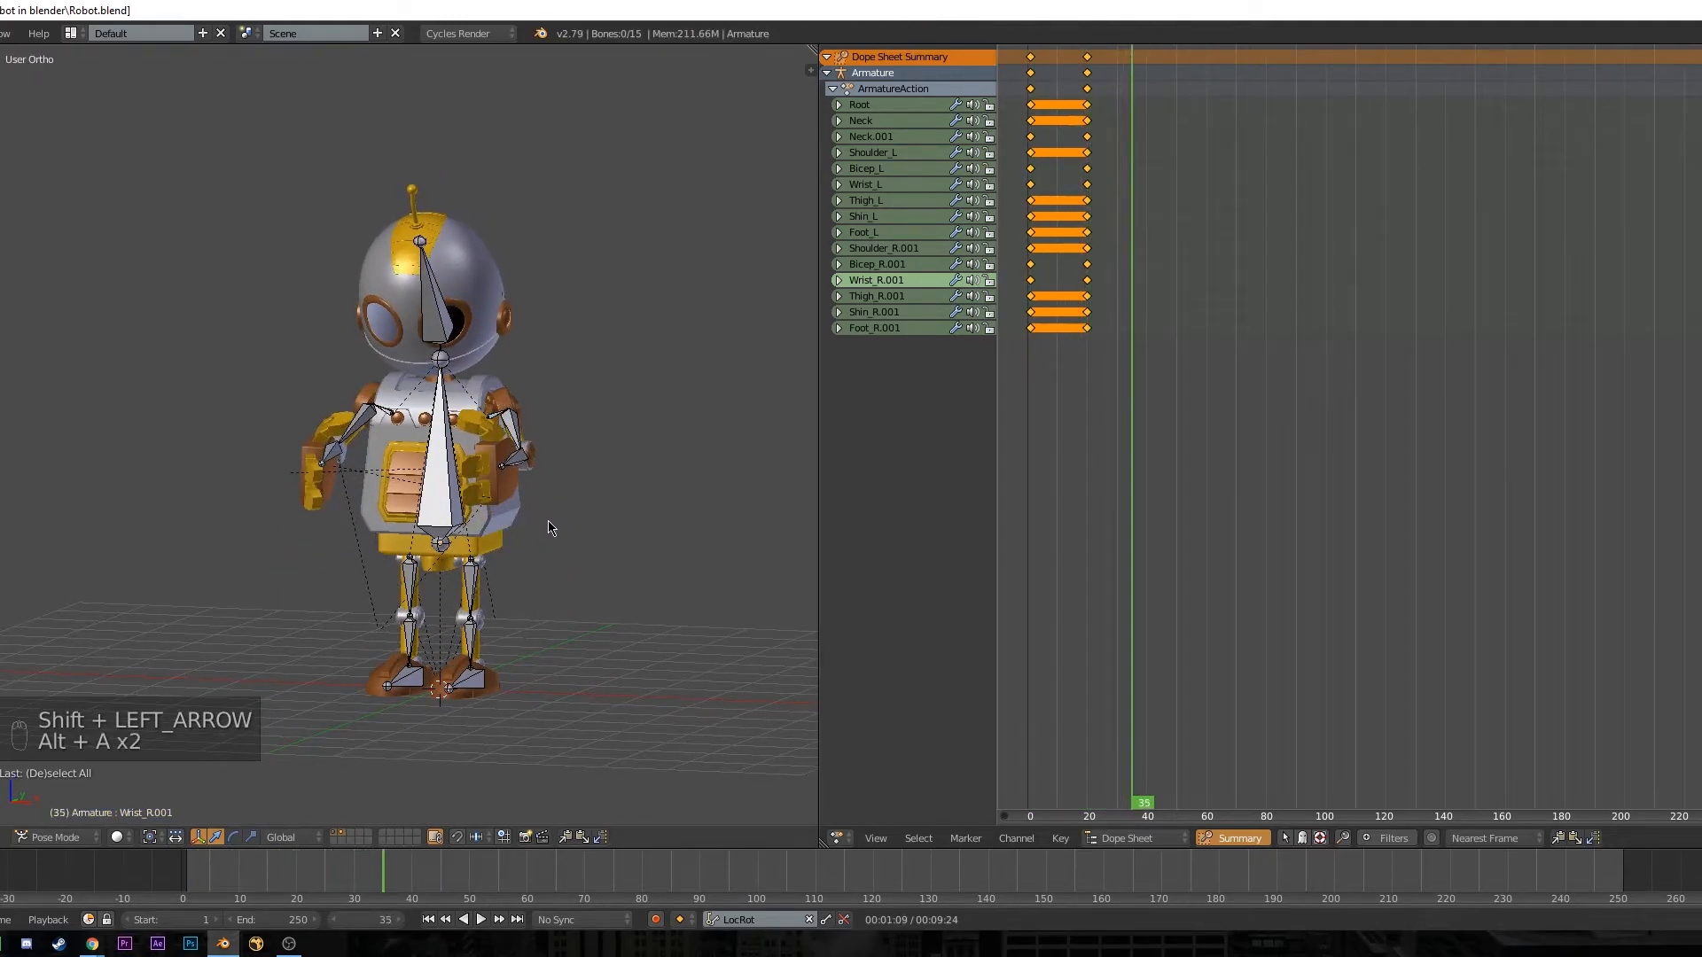
- At frame 40, slightly reposition the left forearm bone Wrist_L and rotate Wrist_R.001 to swing the right hand toward the torso
key("a")
mouse_move(319, 873)
left_mouse_down()
mouse_move(258, 875)
mouse_move(296, 877)
left_mouse_up()
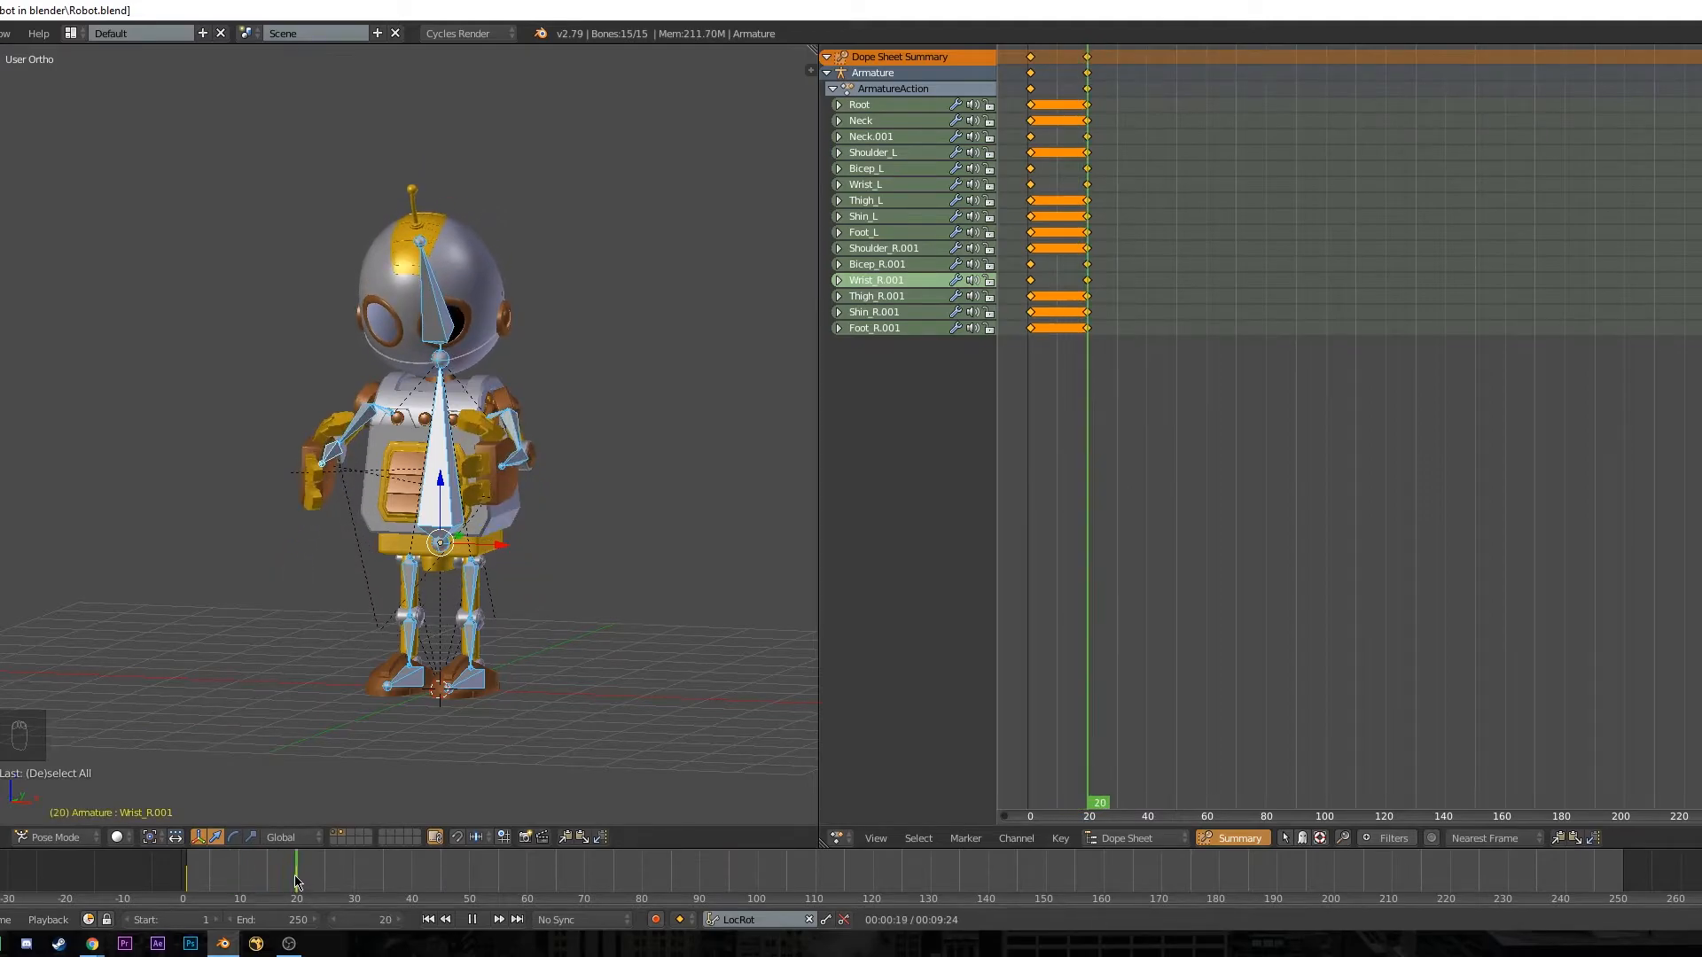
key("alt+a")
key("alt+a")
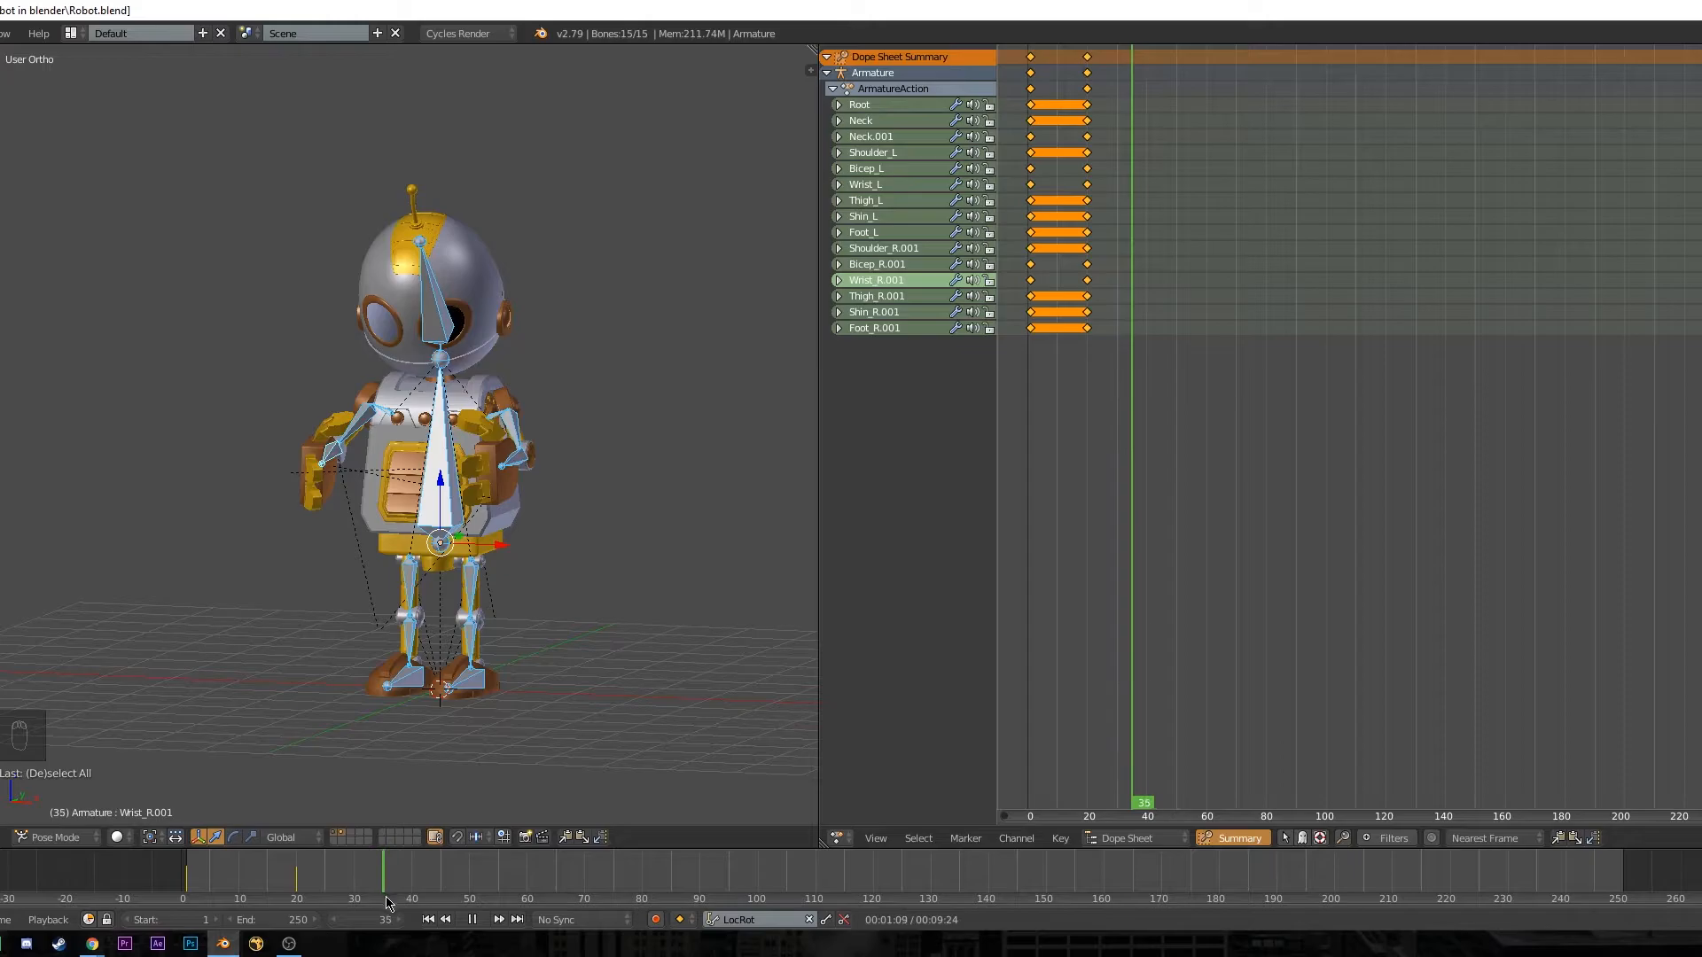
right_click(513, 466)
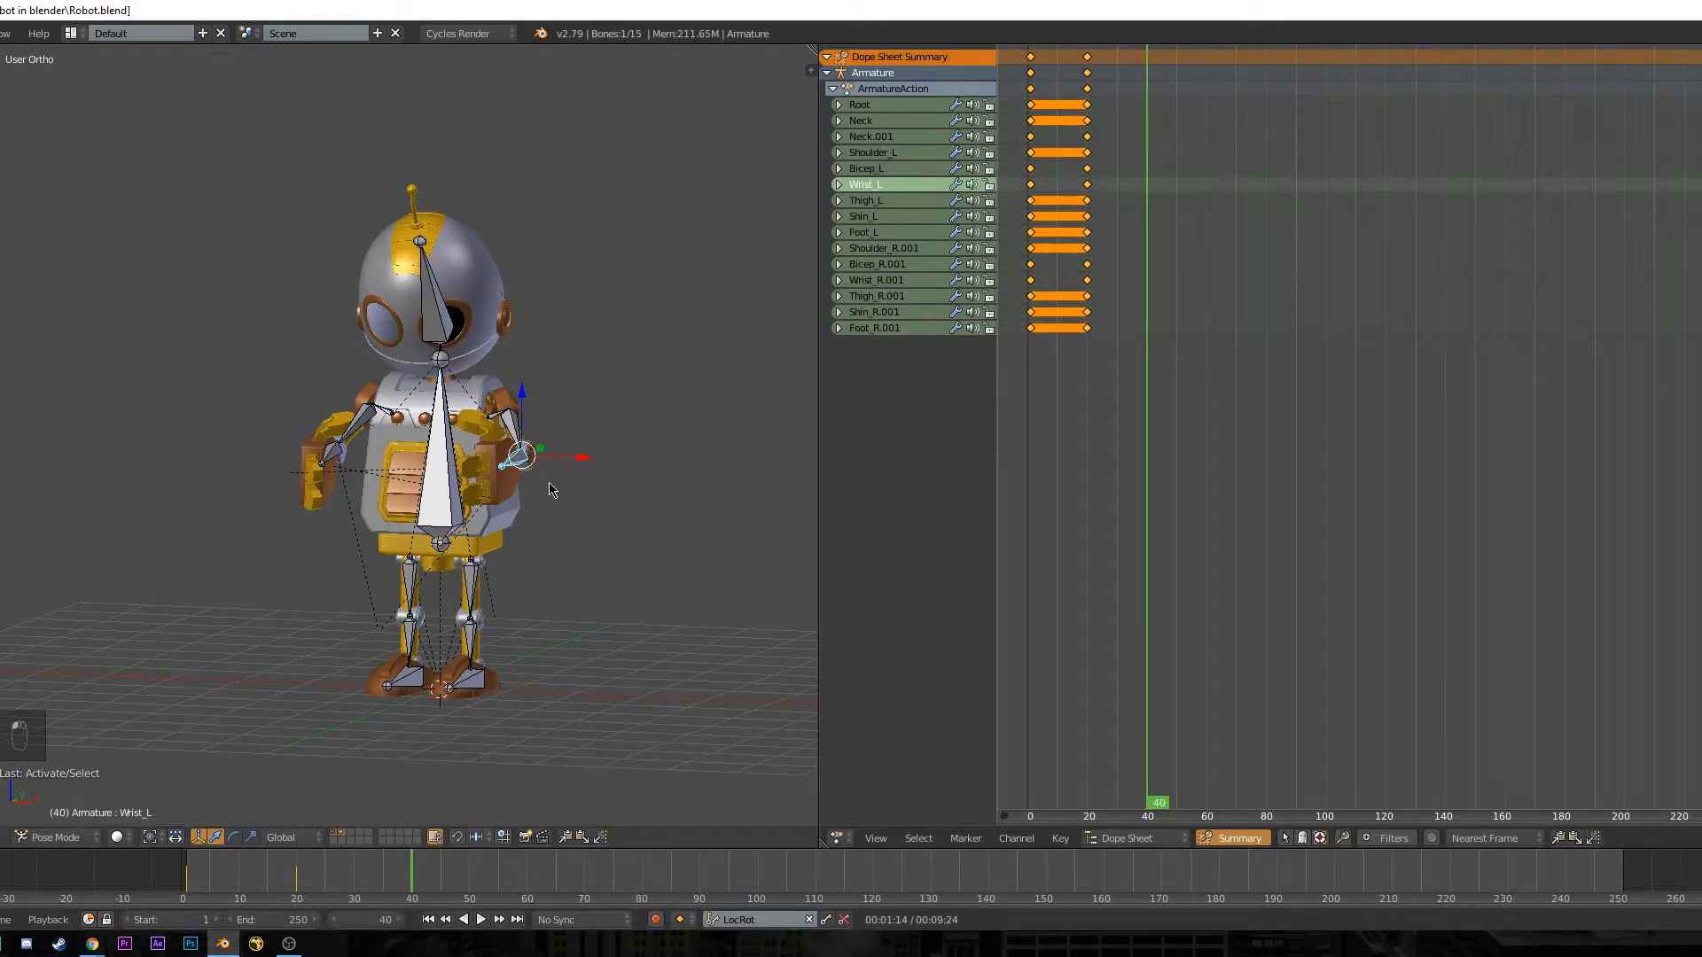
key("g")
left_click(594, 526)
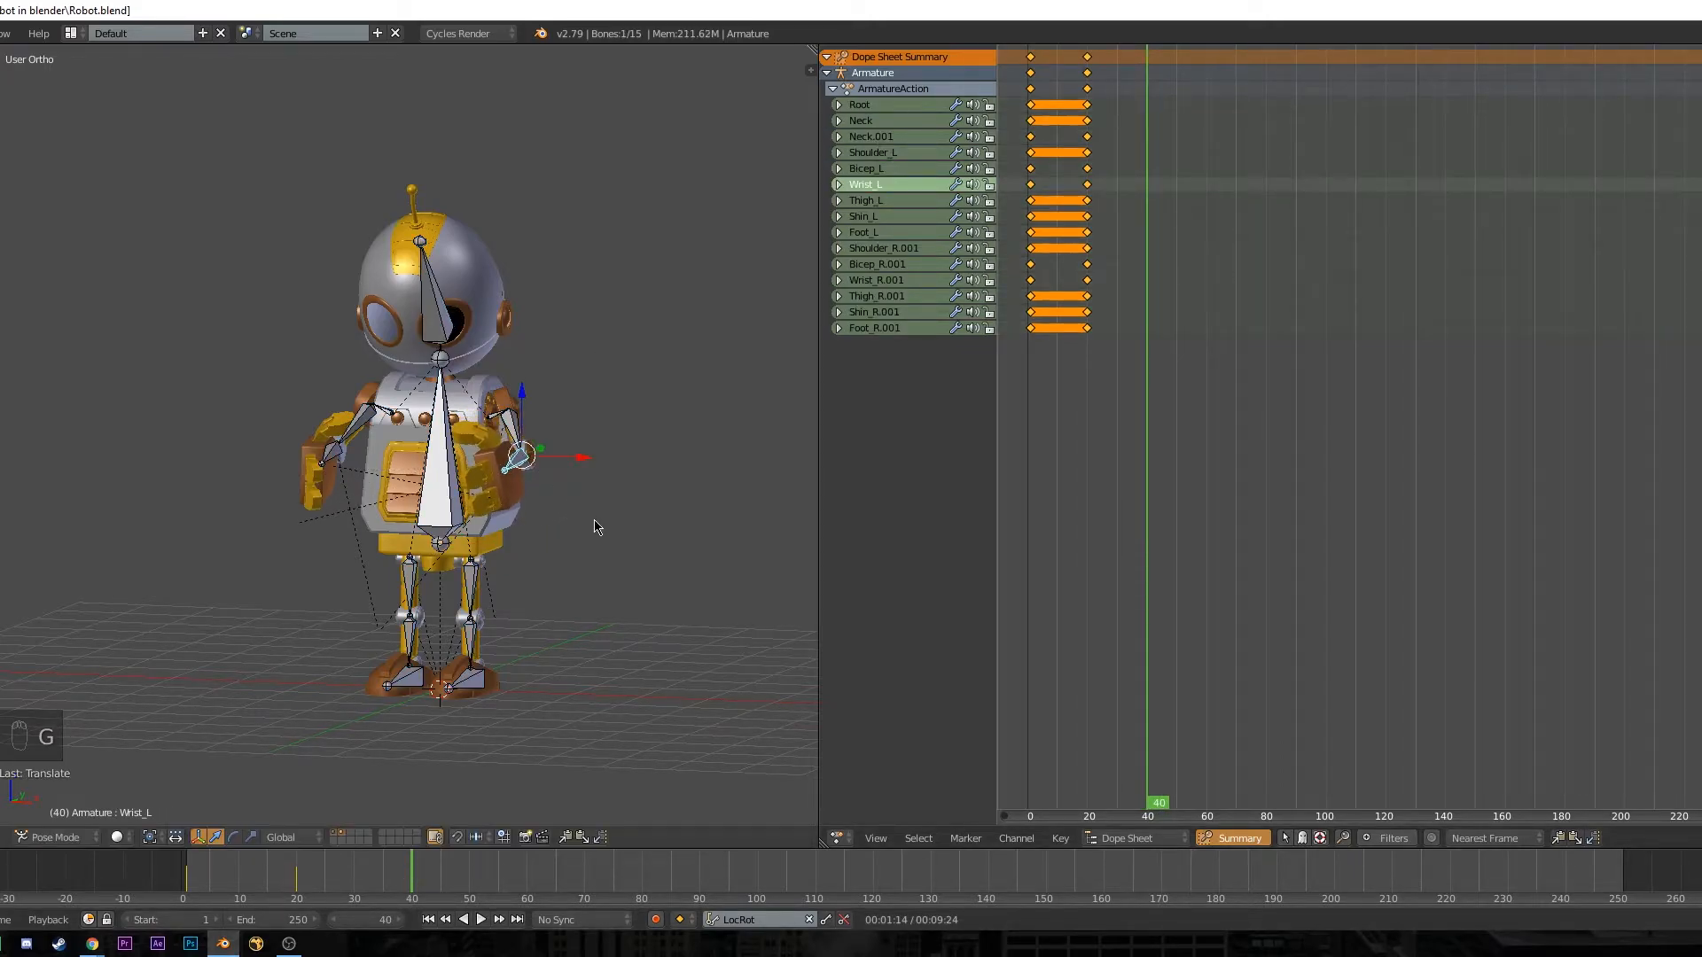
right_click(326, 462)
key("r")
left_click(352, 453)
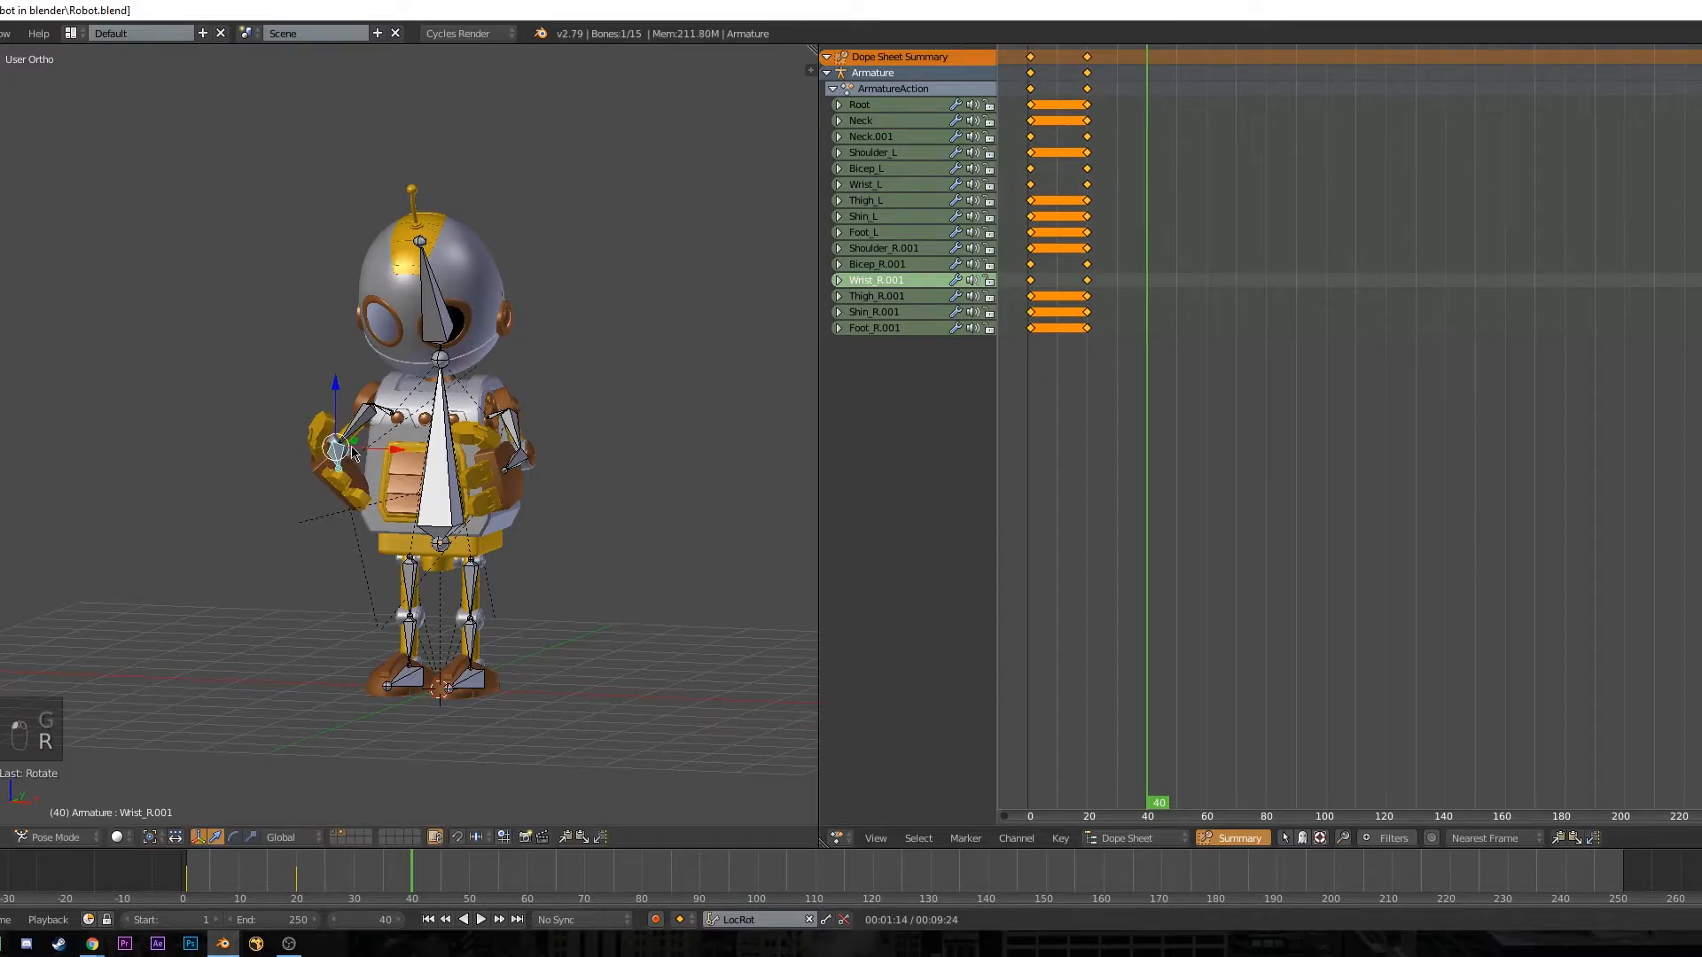
- Rotate the head bone Neck.001 in top view to turn the head toward the robot's right
right_click(423, 331)
key("KP_7")
key("r")
left_click(483, 589)
- Select all bones and insert LocRot keyframes at frame 40
key("a")
key("a")
key("a")
key("i")
key("alt+a")
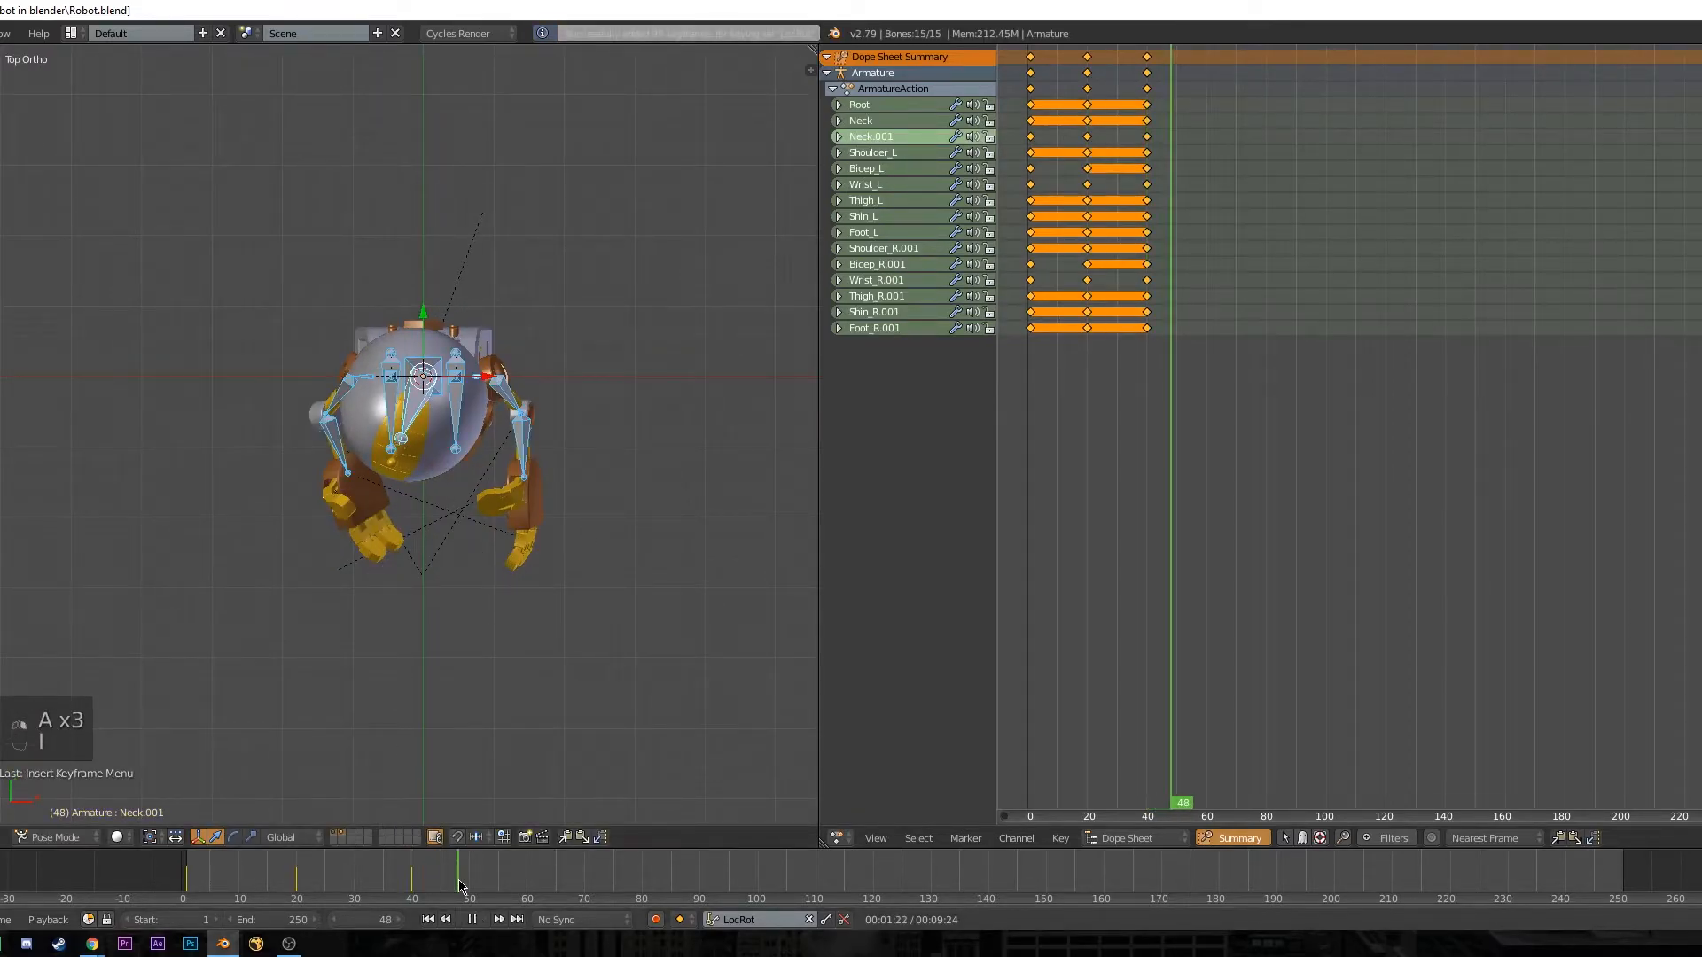
- At frame 55, rotate the Wrist_R.001 bone slightly and turn the head bone Neck.001 toward the robot's left
left_click_drag(526, 885, 498, 885)
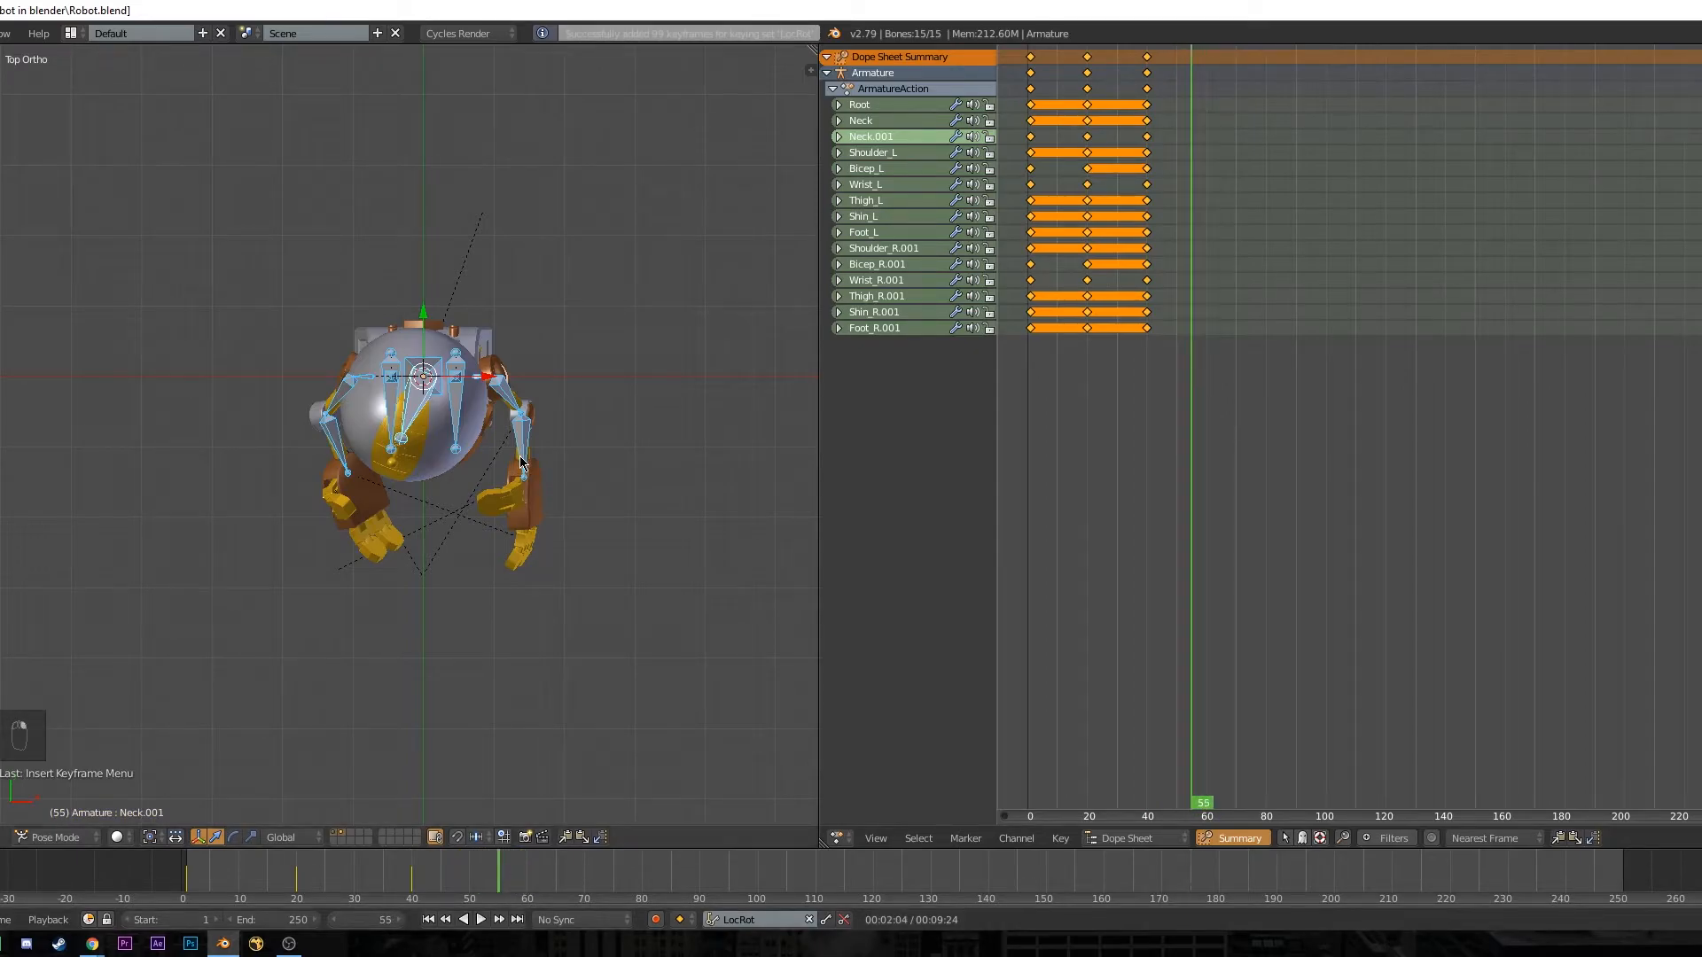
right_click(344, 470)
key("r")
left_click(337, 475)
right_click(403, 441)
key("r")
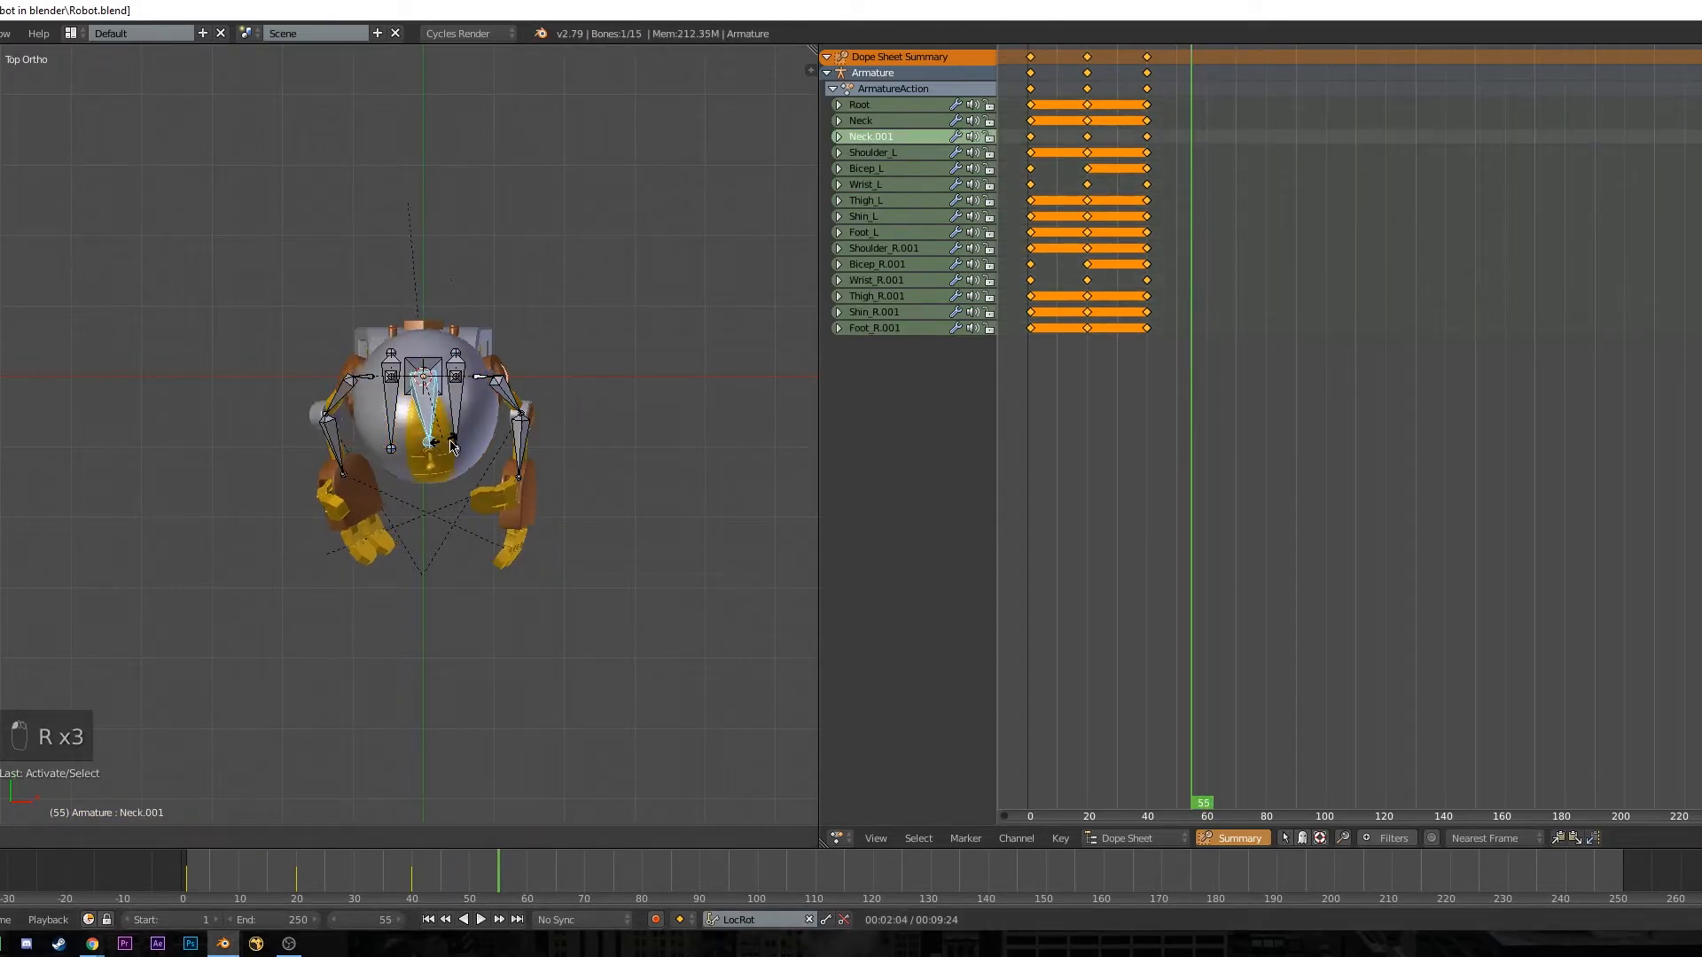
left_click(479, 472)
- Insert LocRot keyframes for all bones at frame 55 and deselect them
key("a")
key("a")
key("i")
key("a")
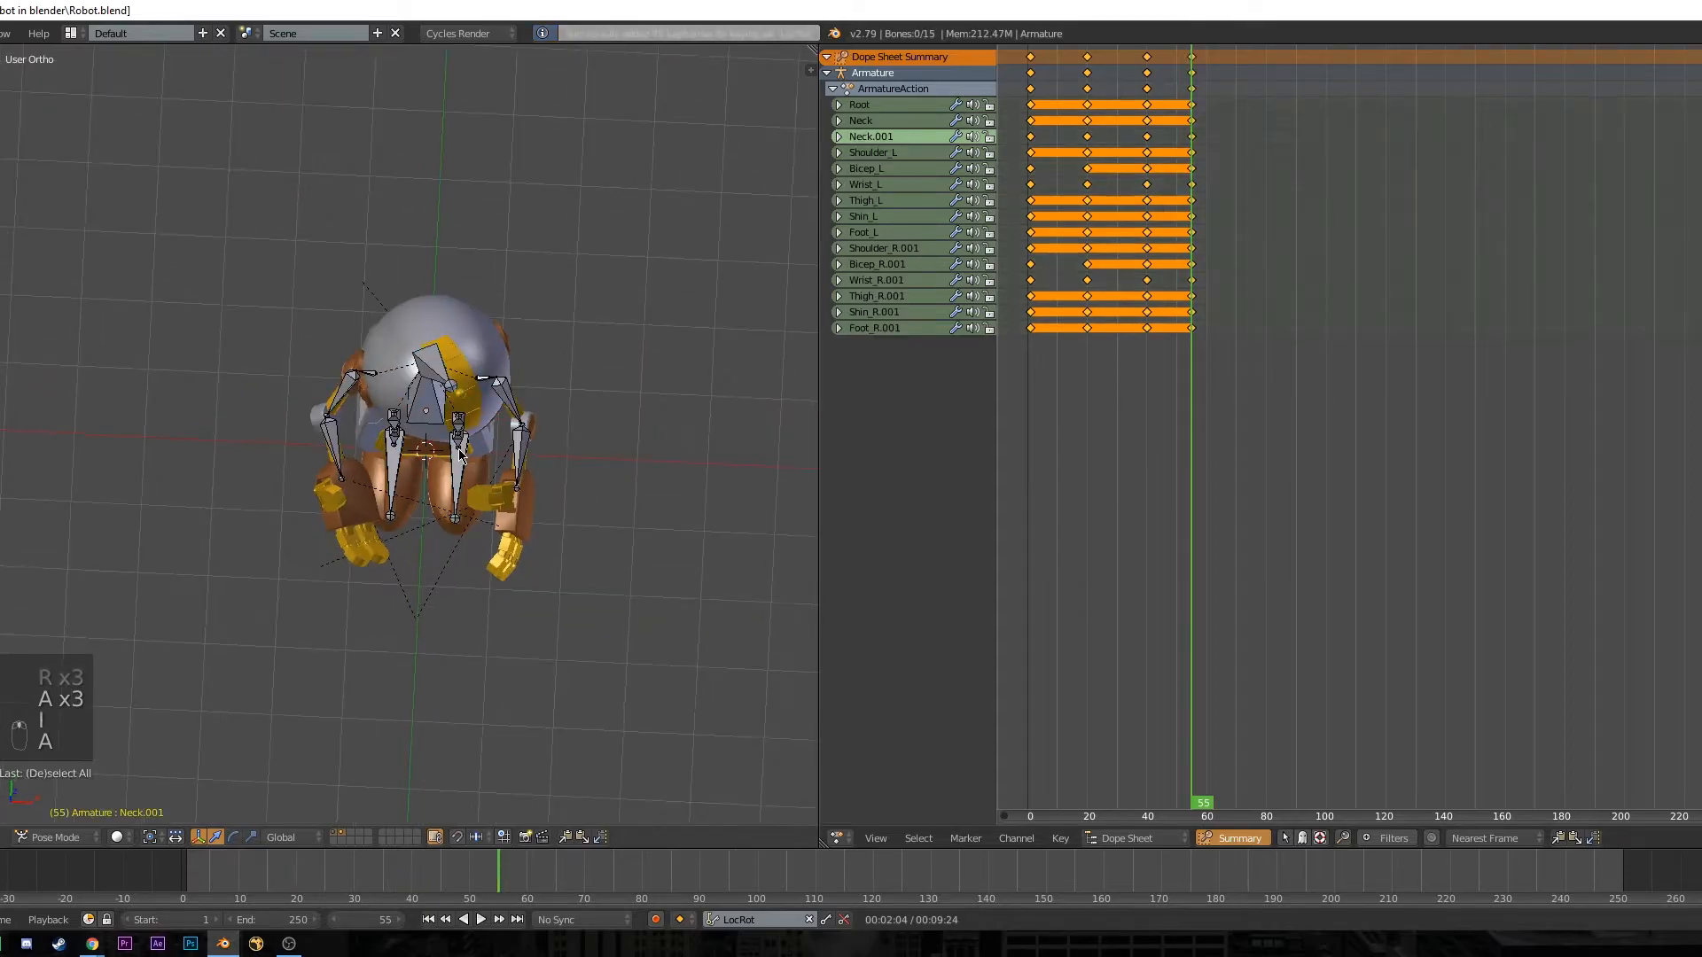
- Play the animation from frame 1 in front view and scrub around frame 55 to check the head turn
key("KP_1")
key("shift+Left")
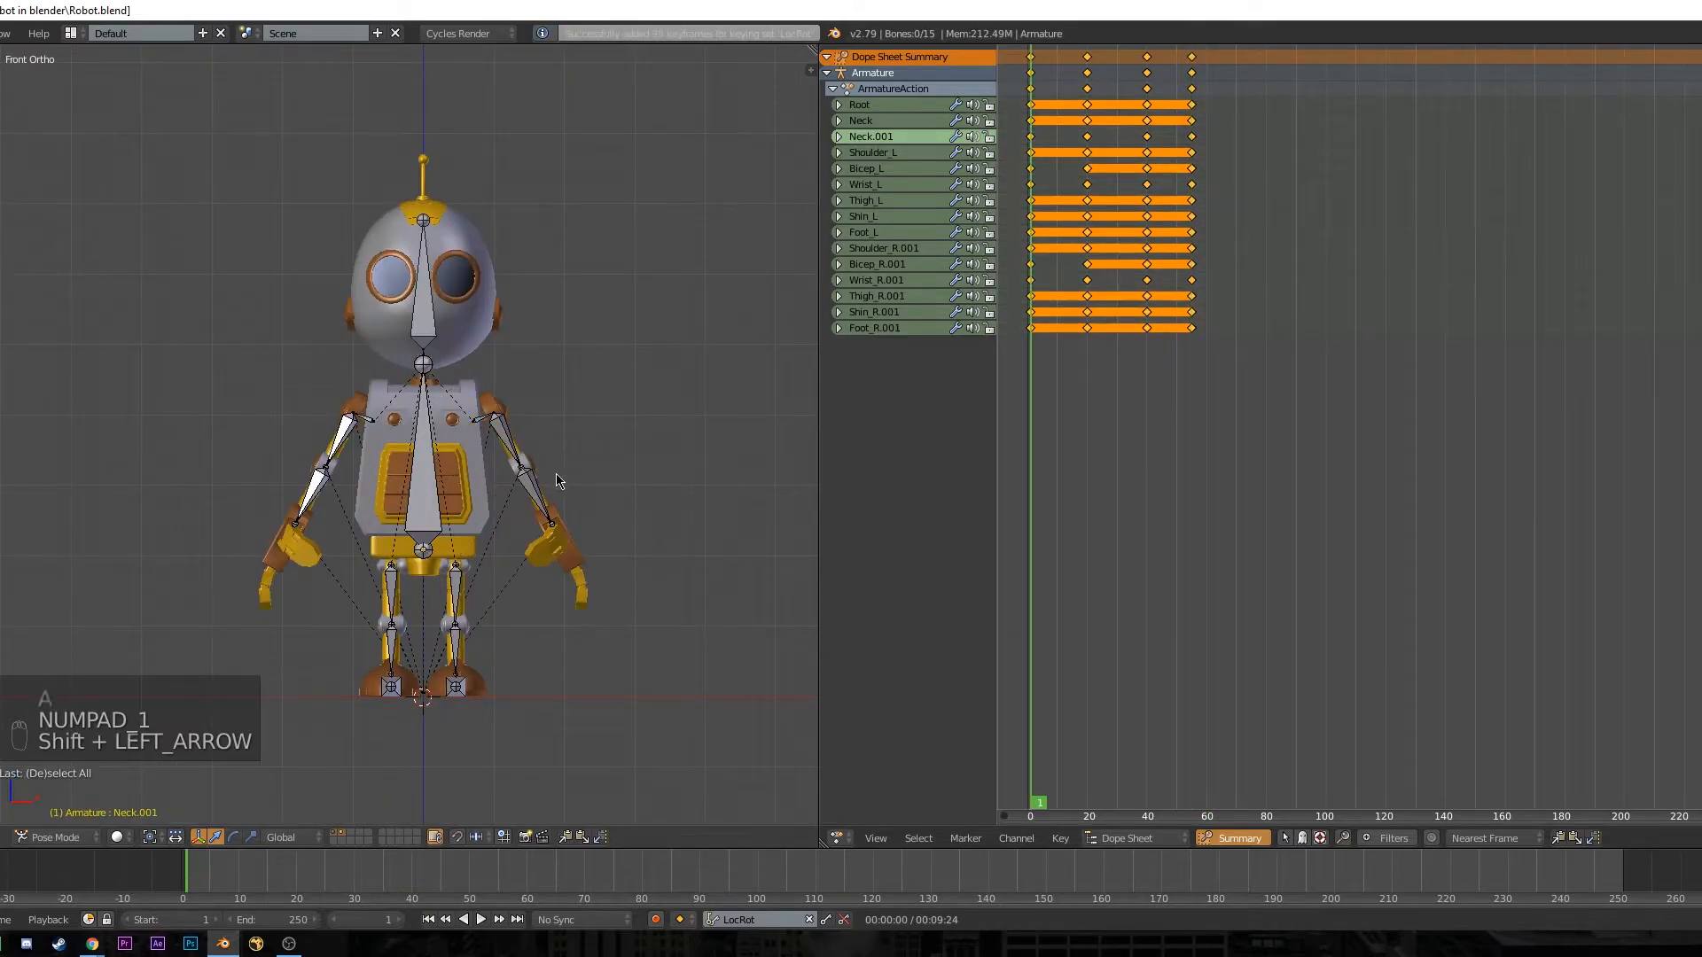
key("alt+a")
key("a")
left_click(494, 877)
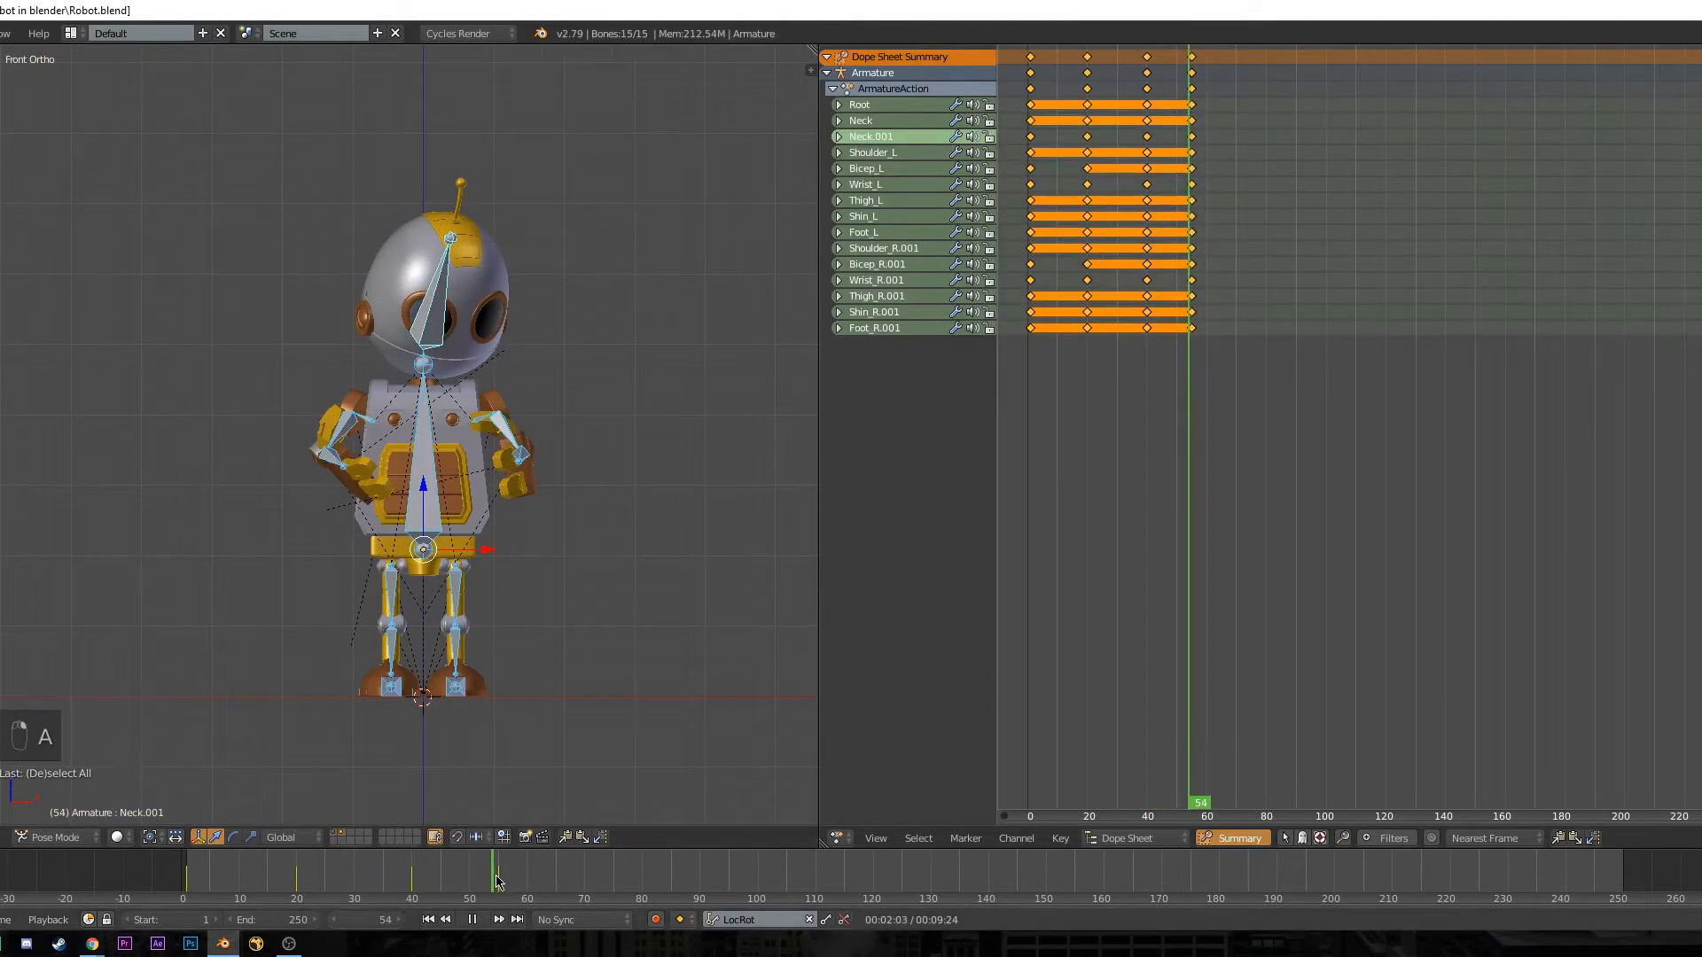
mouse_move(487, 883)
left_mouse_down()
mouse_move(439, 883)
mouse_move(494, 884)
left_mouse_up()
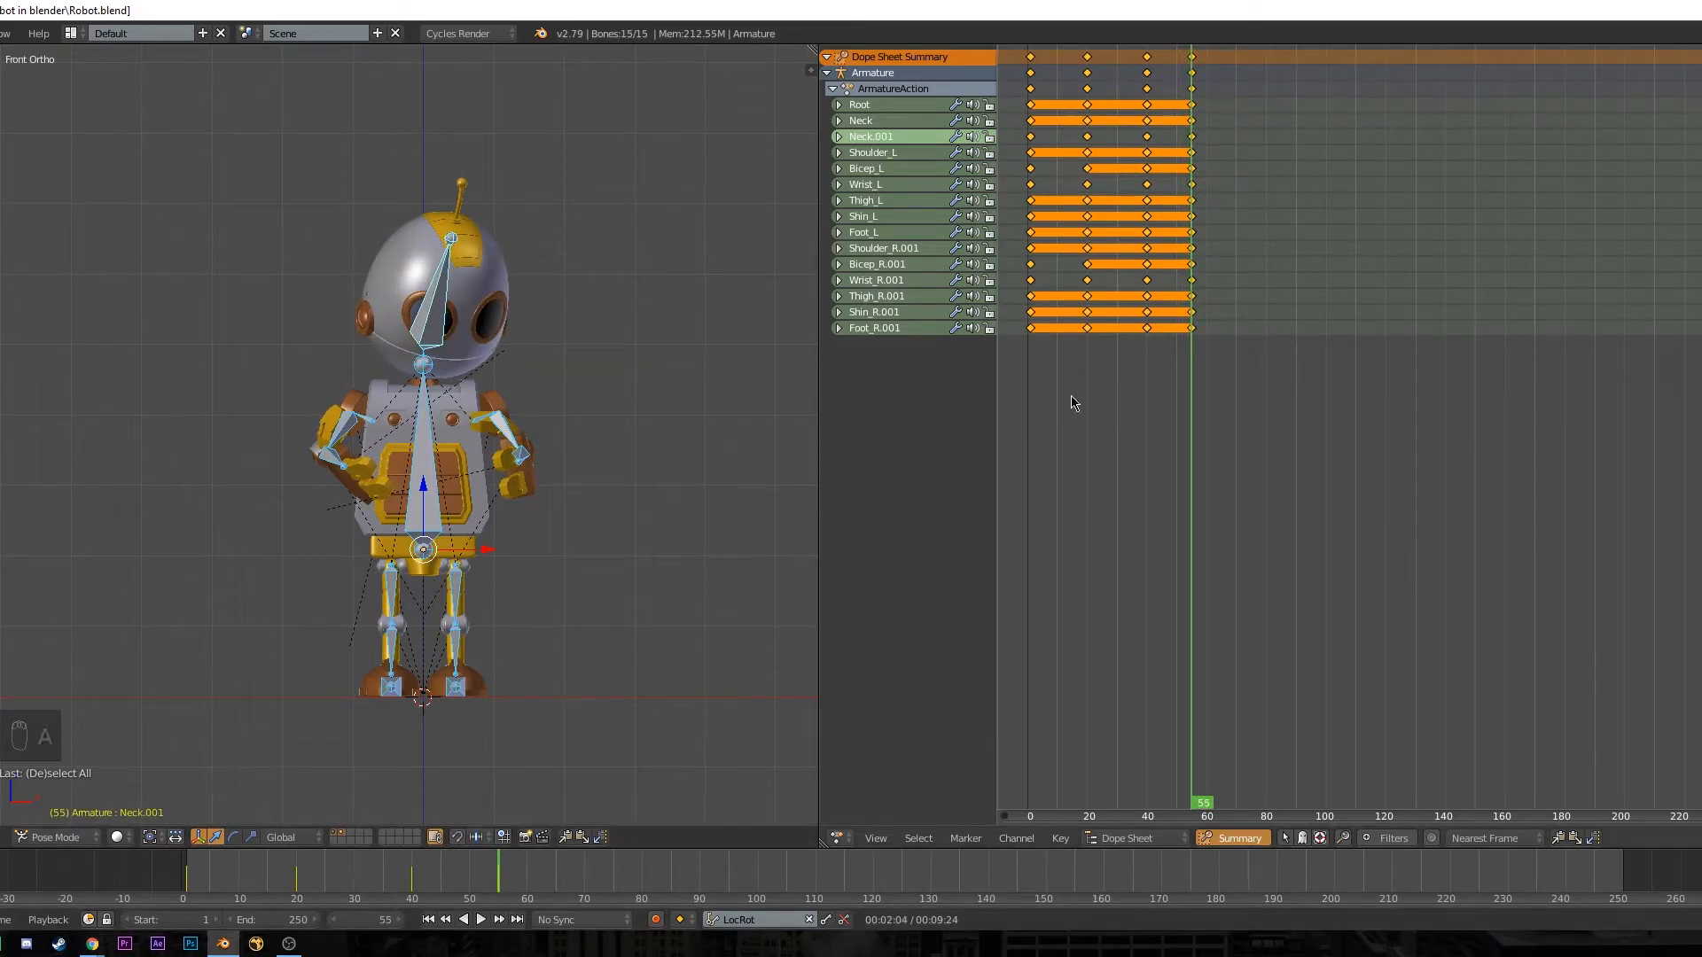
- Select only the last keyframe column in the dope sheet and move it from frame 55 to frame 70
key("a")
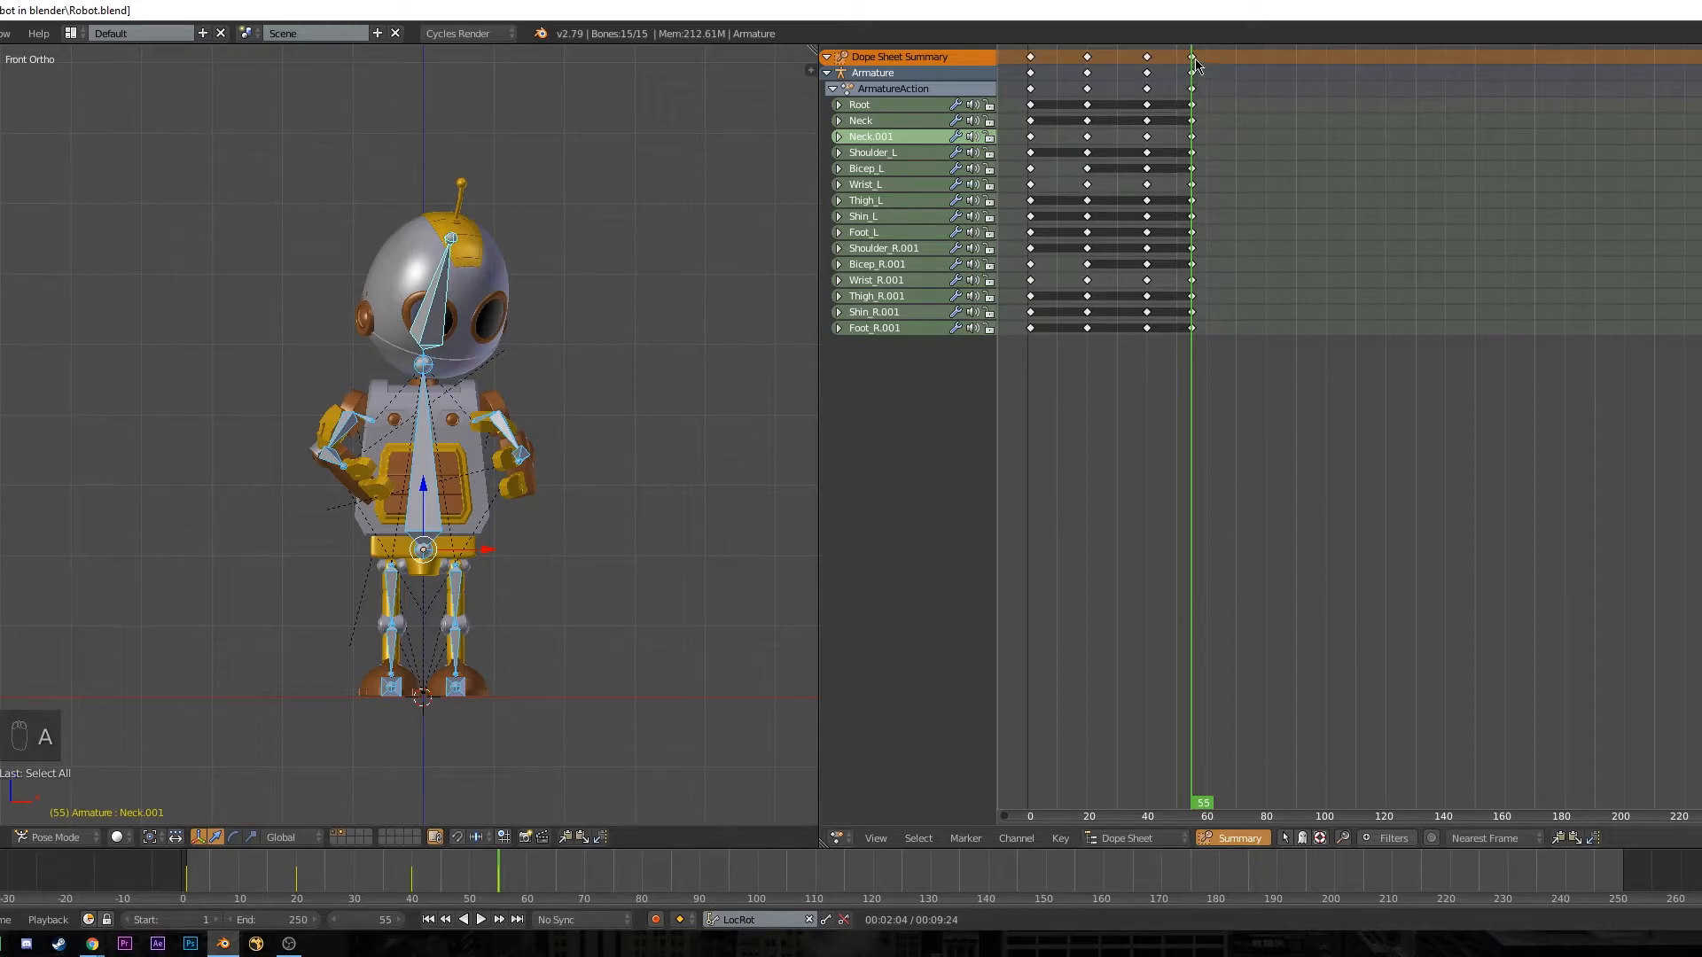
left_click(1193, 58)
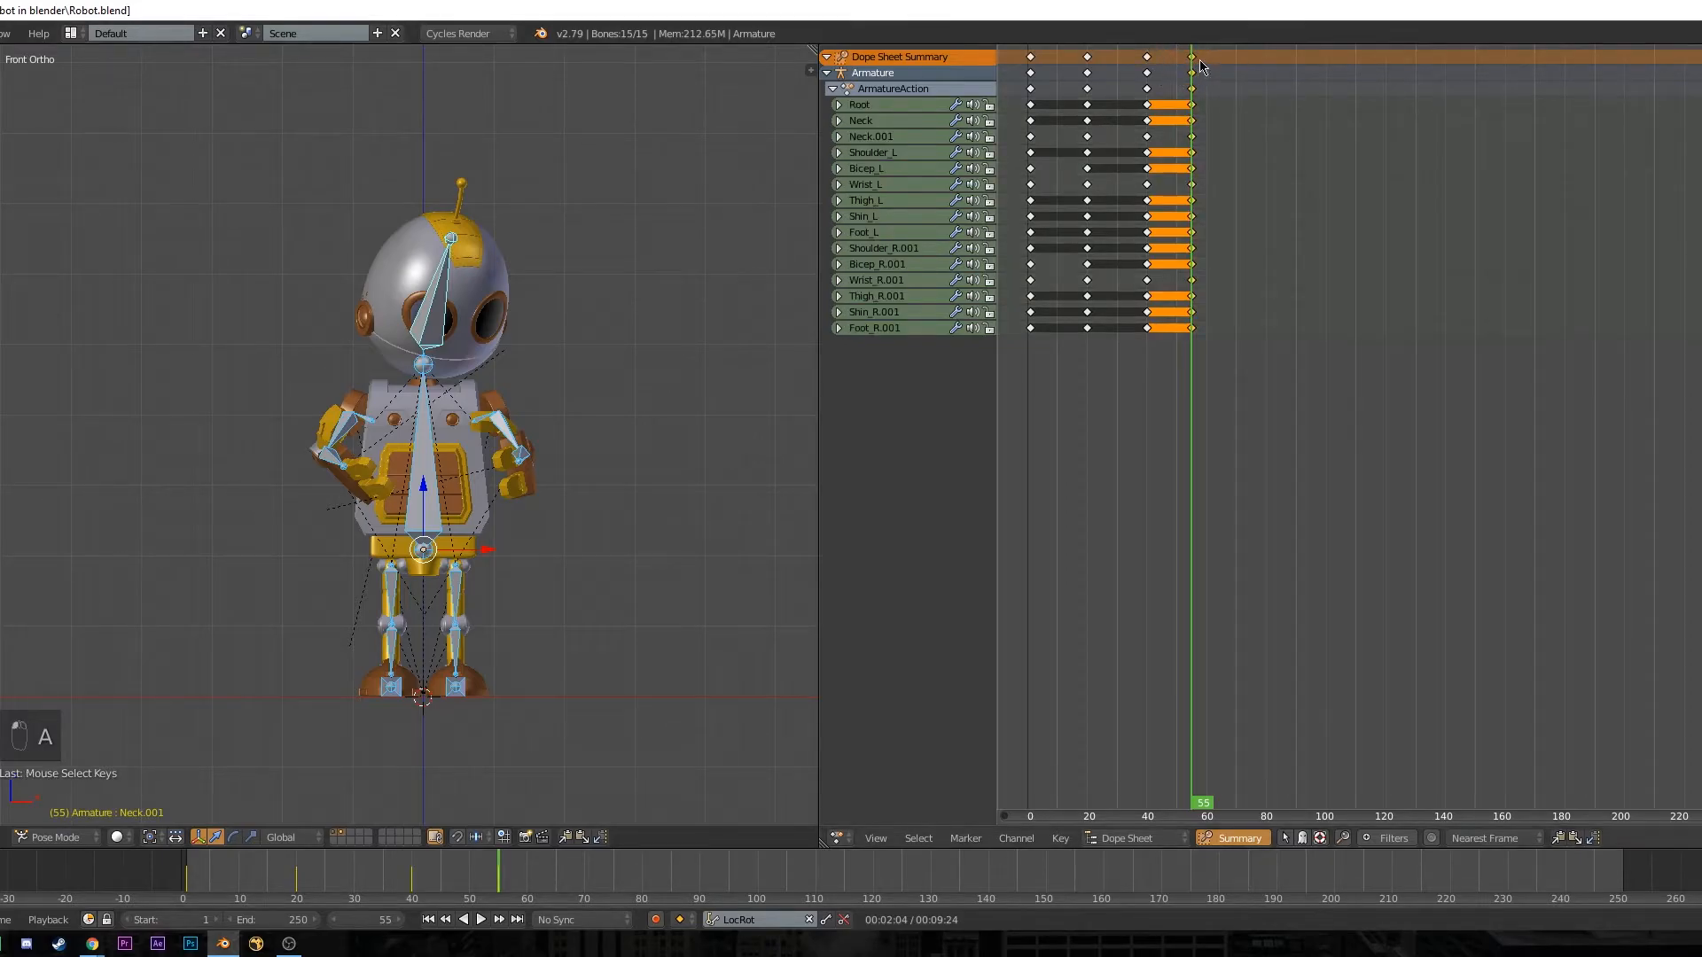
key("g")
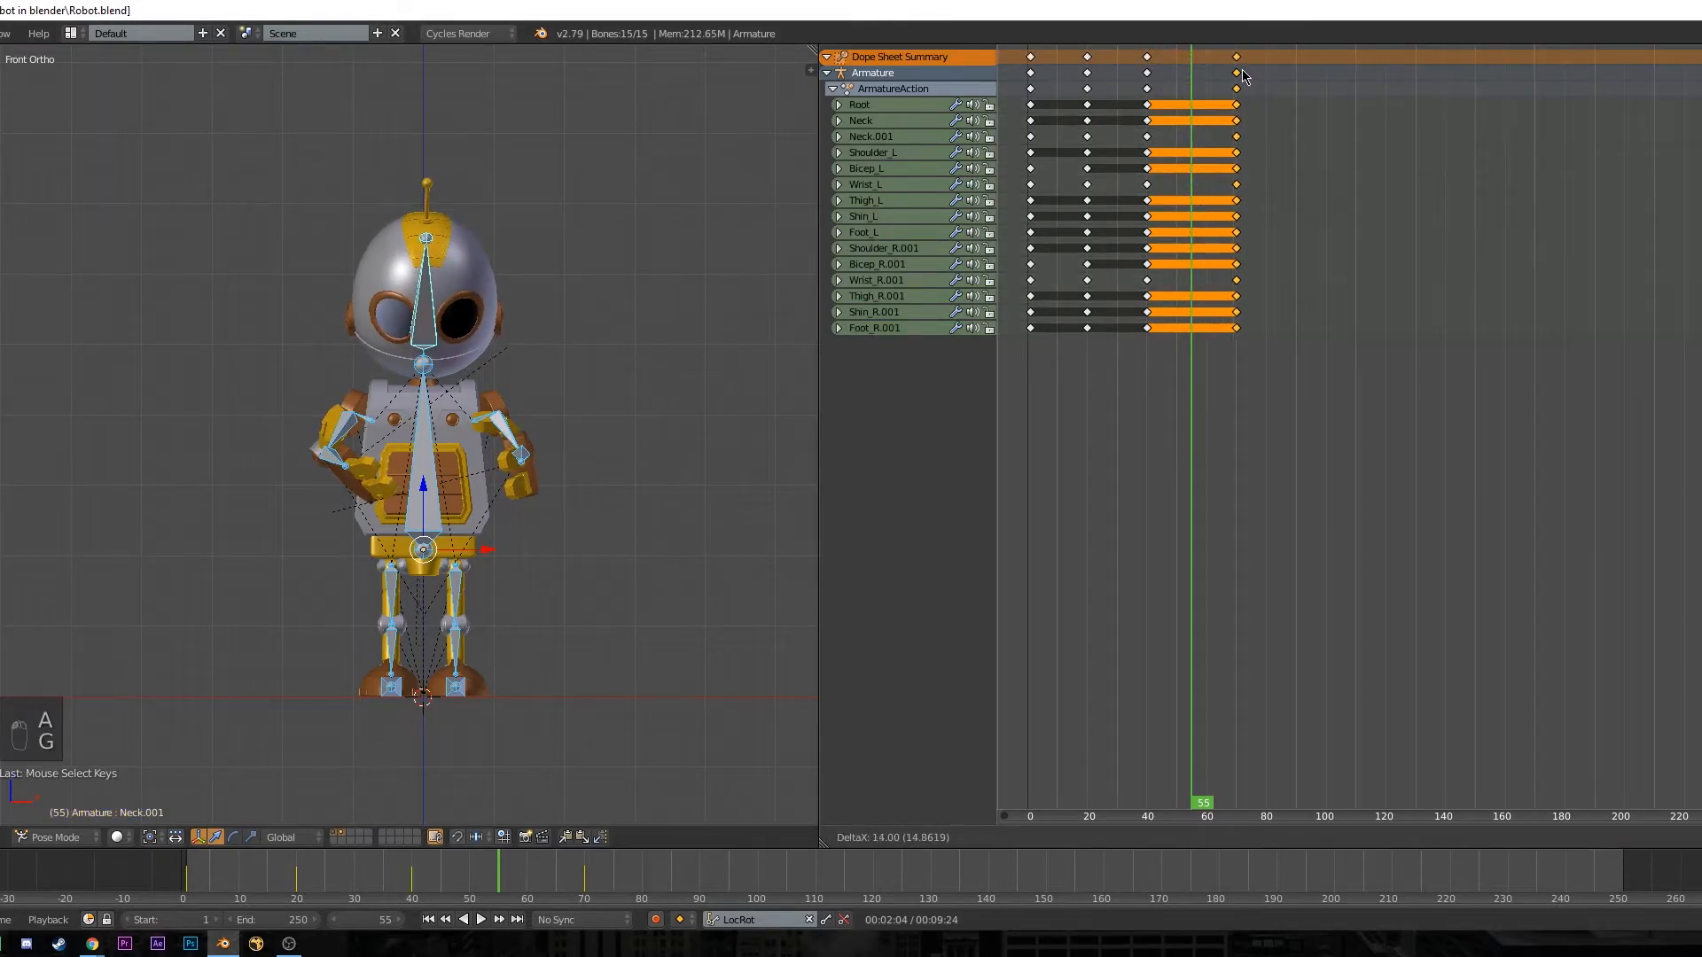
left_click(1244, 115)
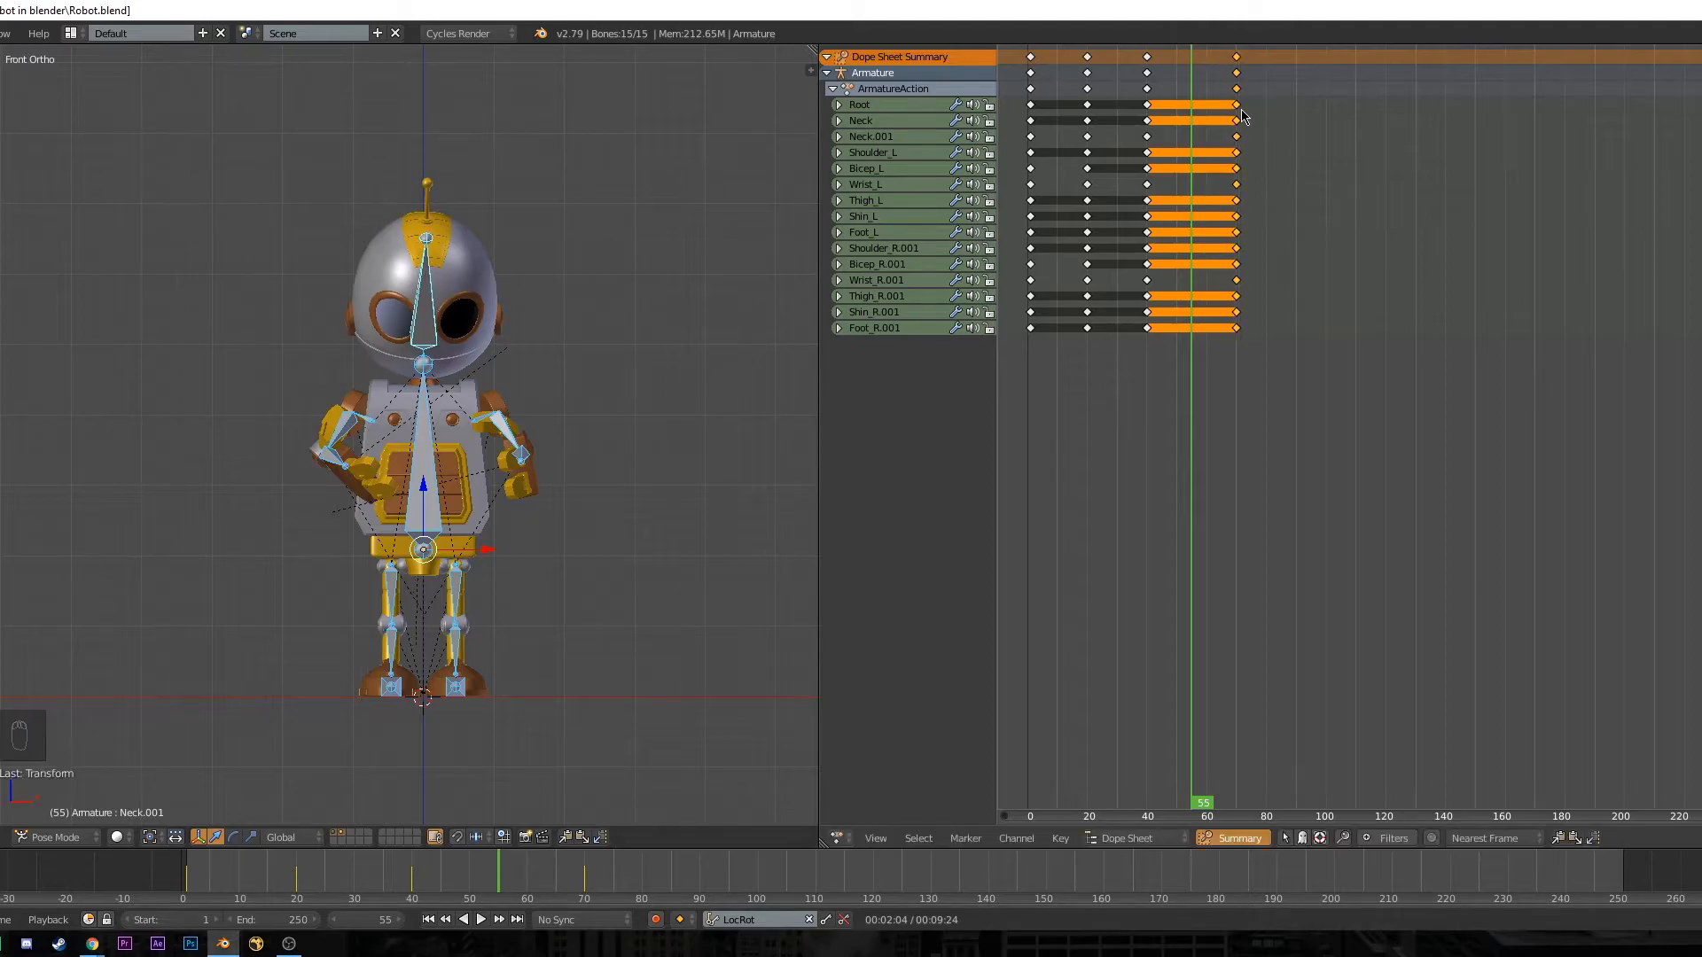
- Play the animation through the head turn to check its new timing
left_click_drag(1194, 141, 1108, 182)
key("alt+a")
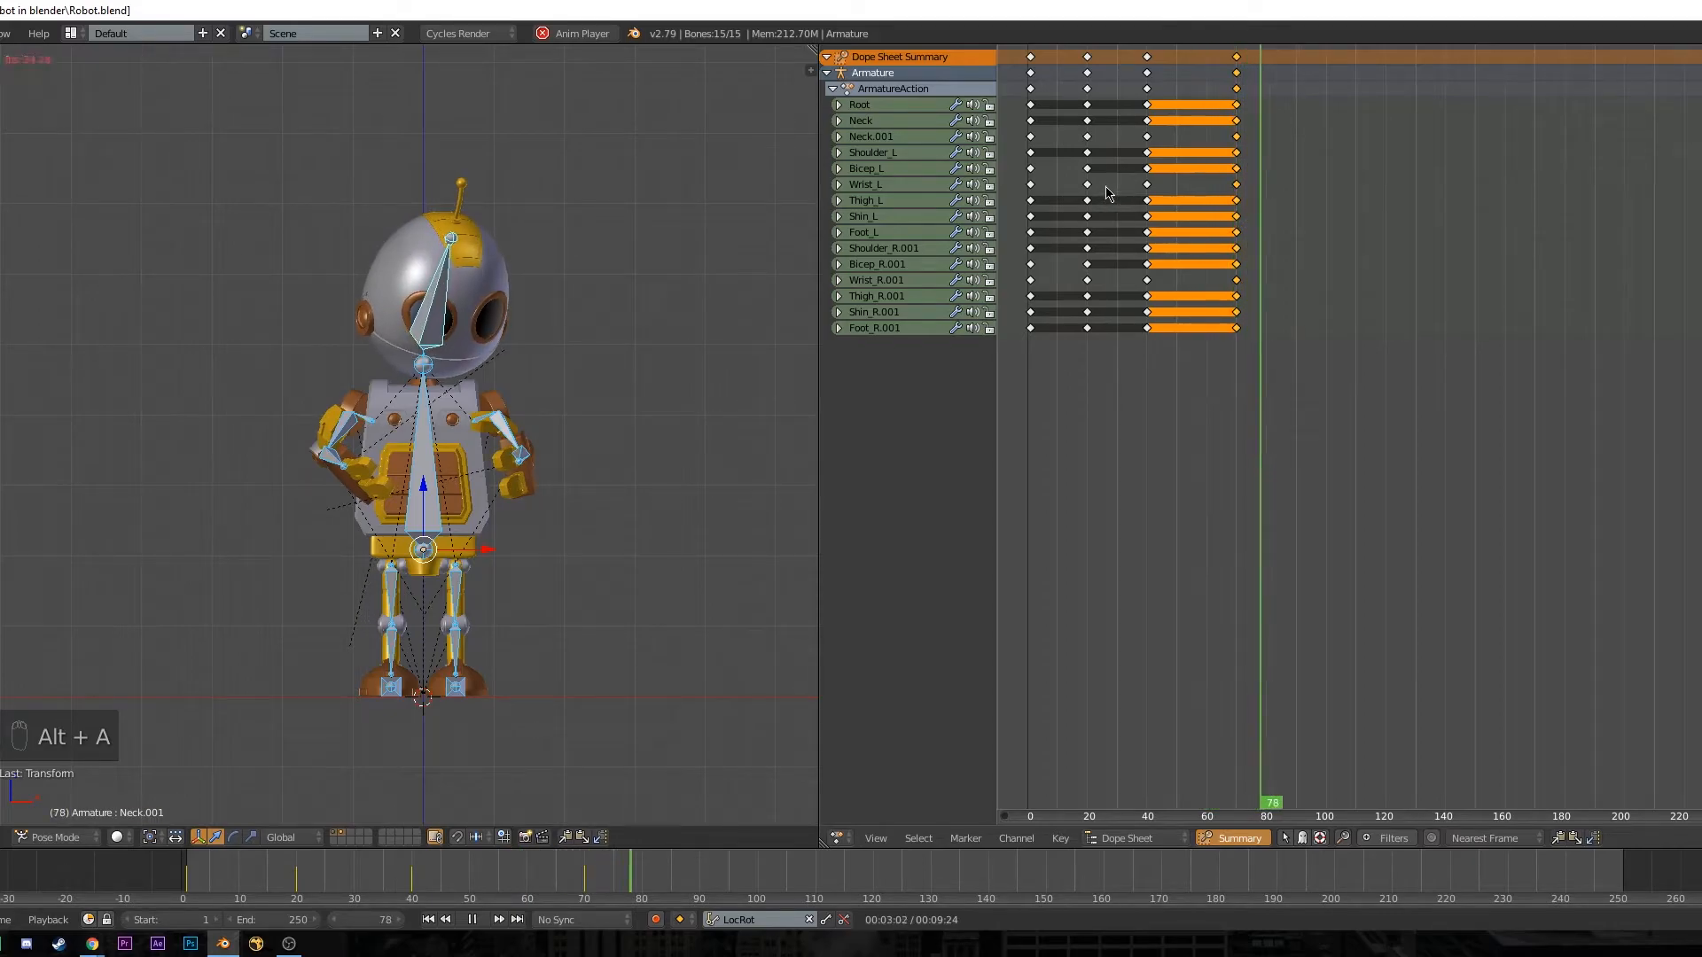
key("alt+a")
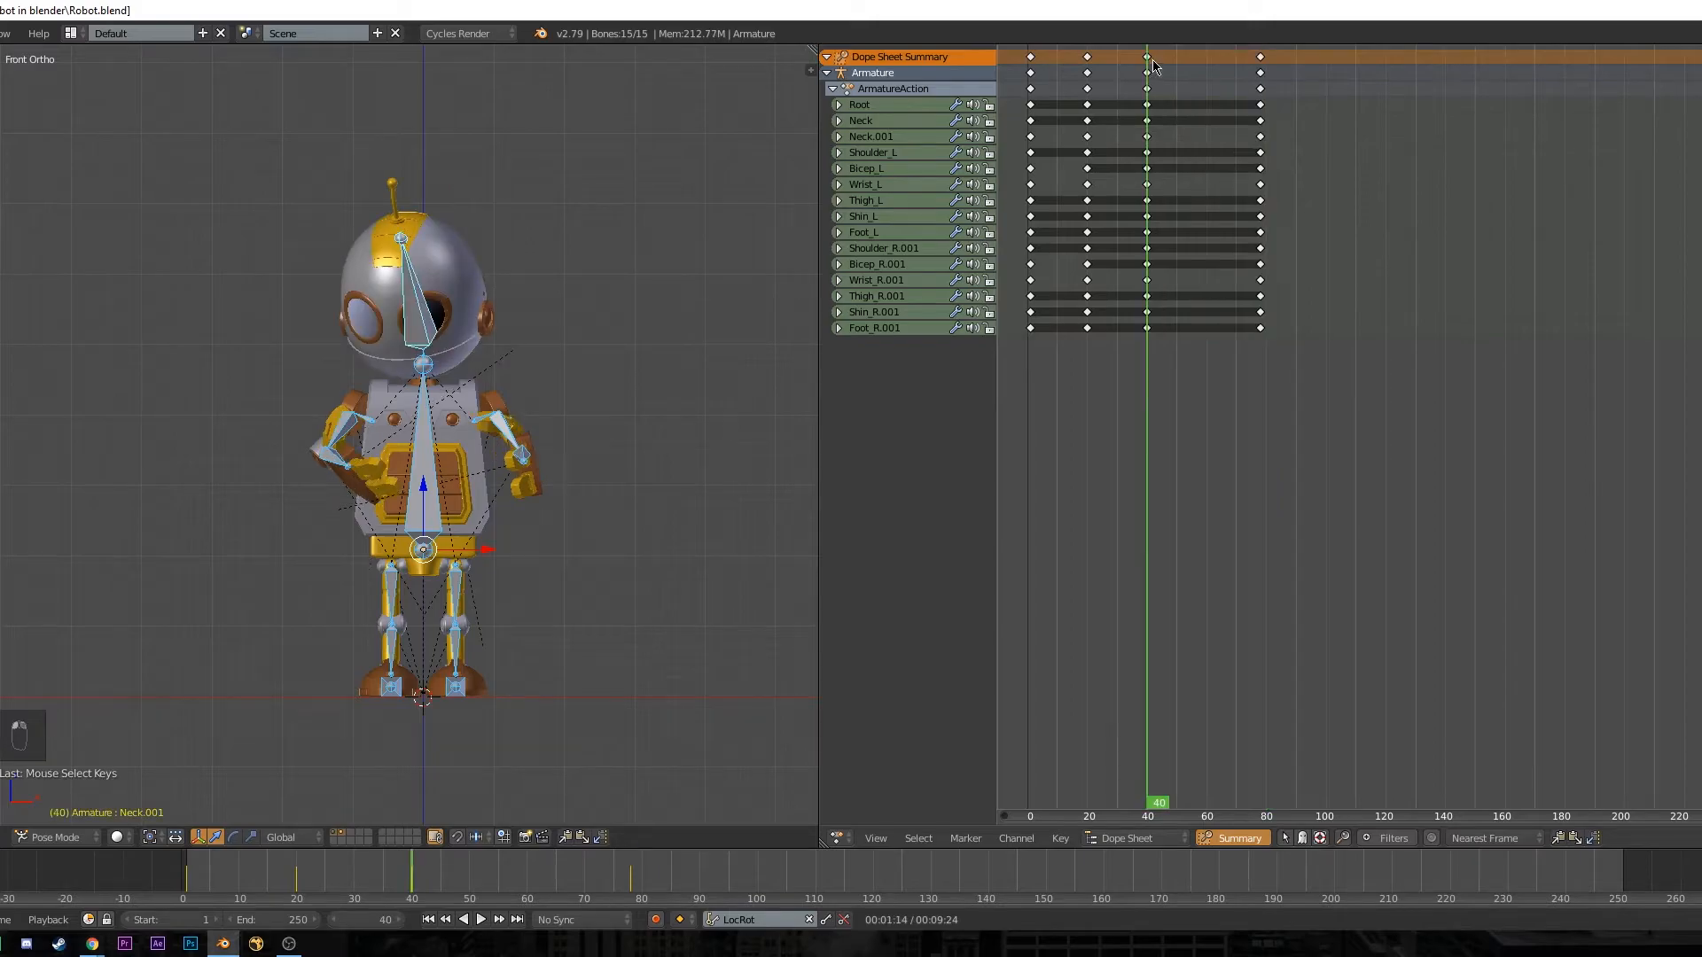
- Duplicate the frame 40 keyframe column and place the copy at about frame 52
left_click(1148, 56)
key("shift+d")
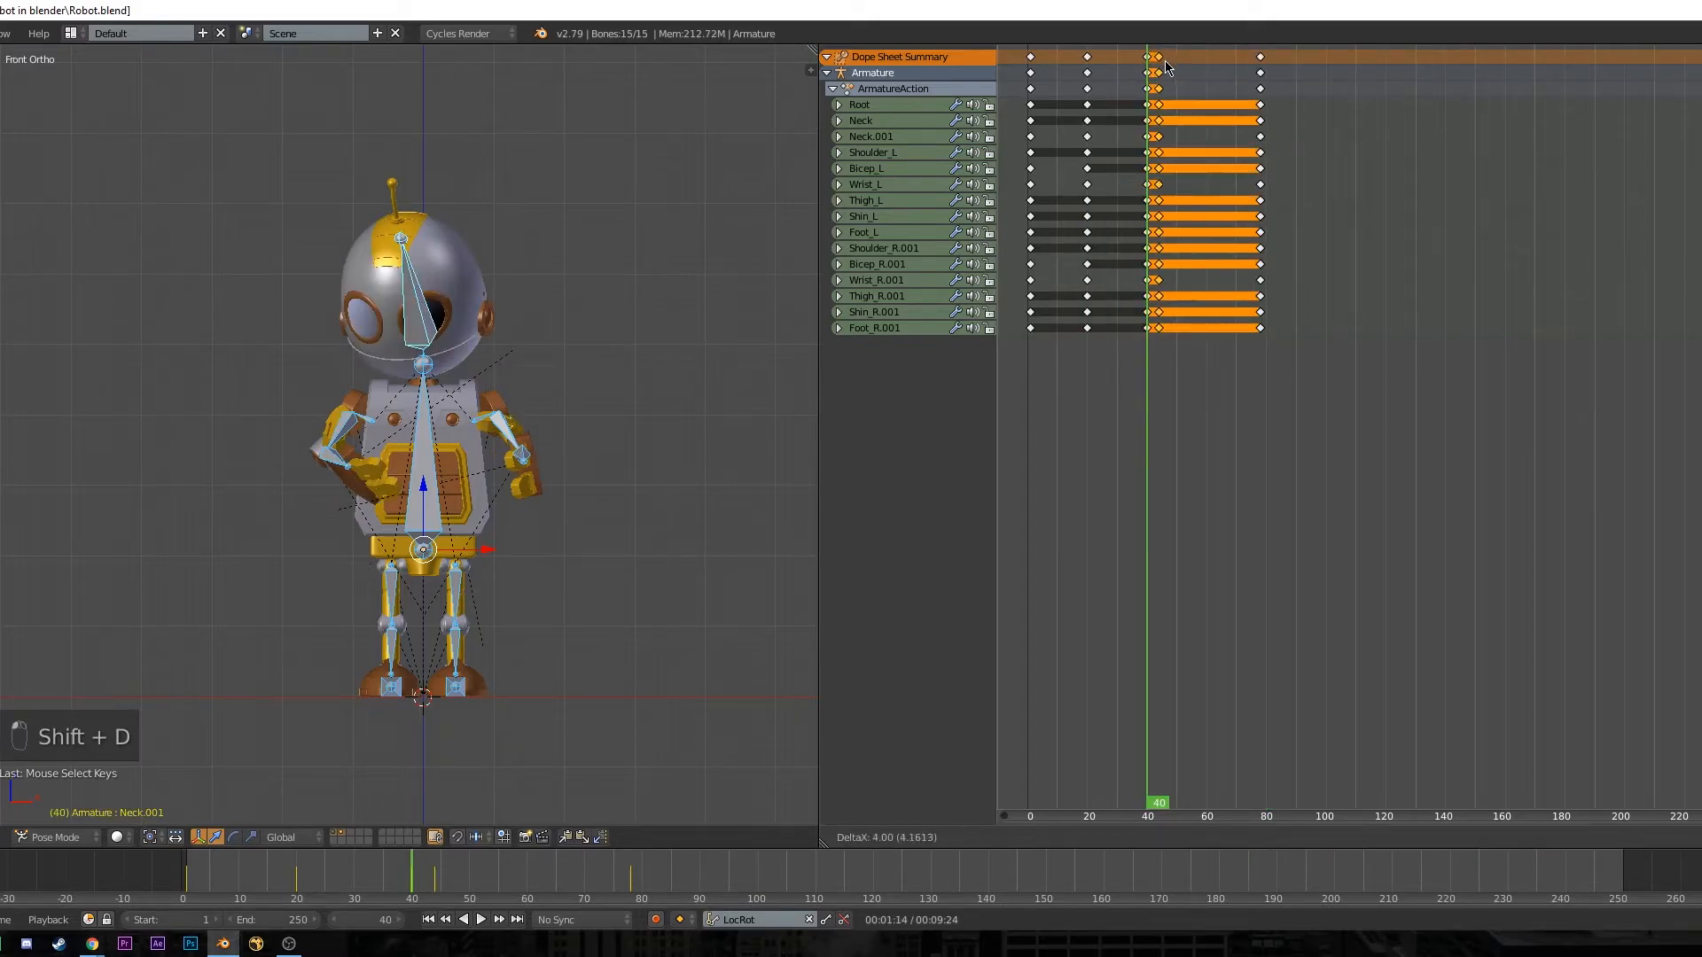
left_click(1184, 71)
- Play the animation from around frame 39 to check the pause before the head turn
key("shift+alt+a")
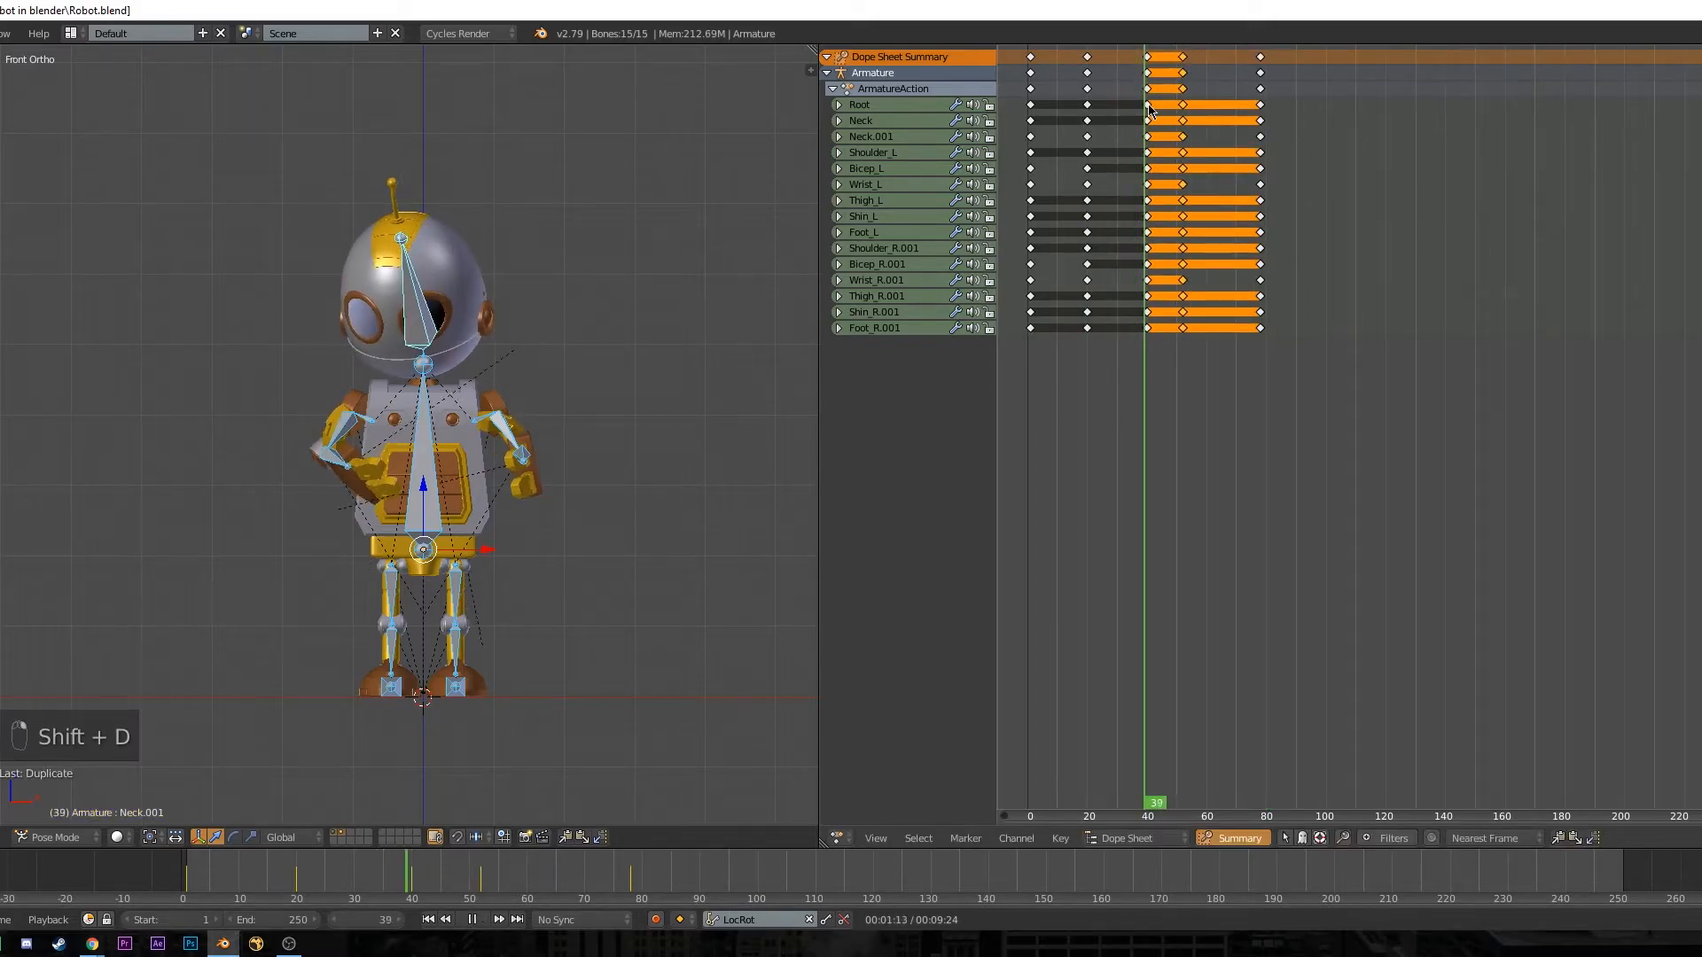
key("alt+a")
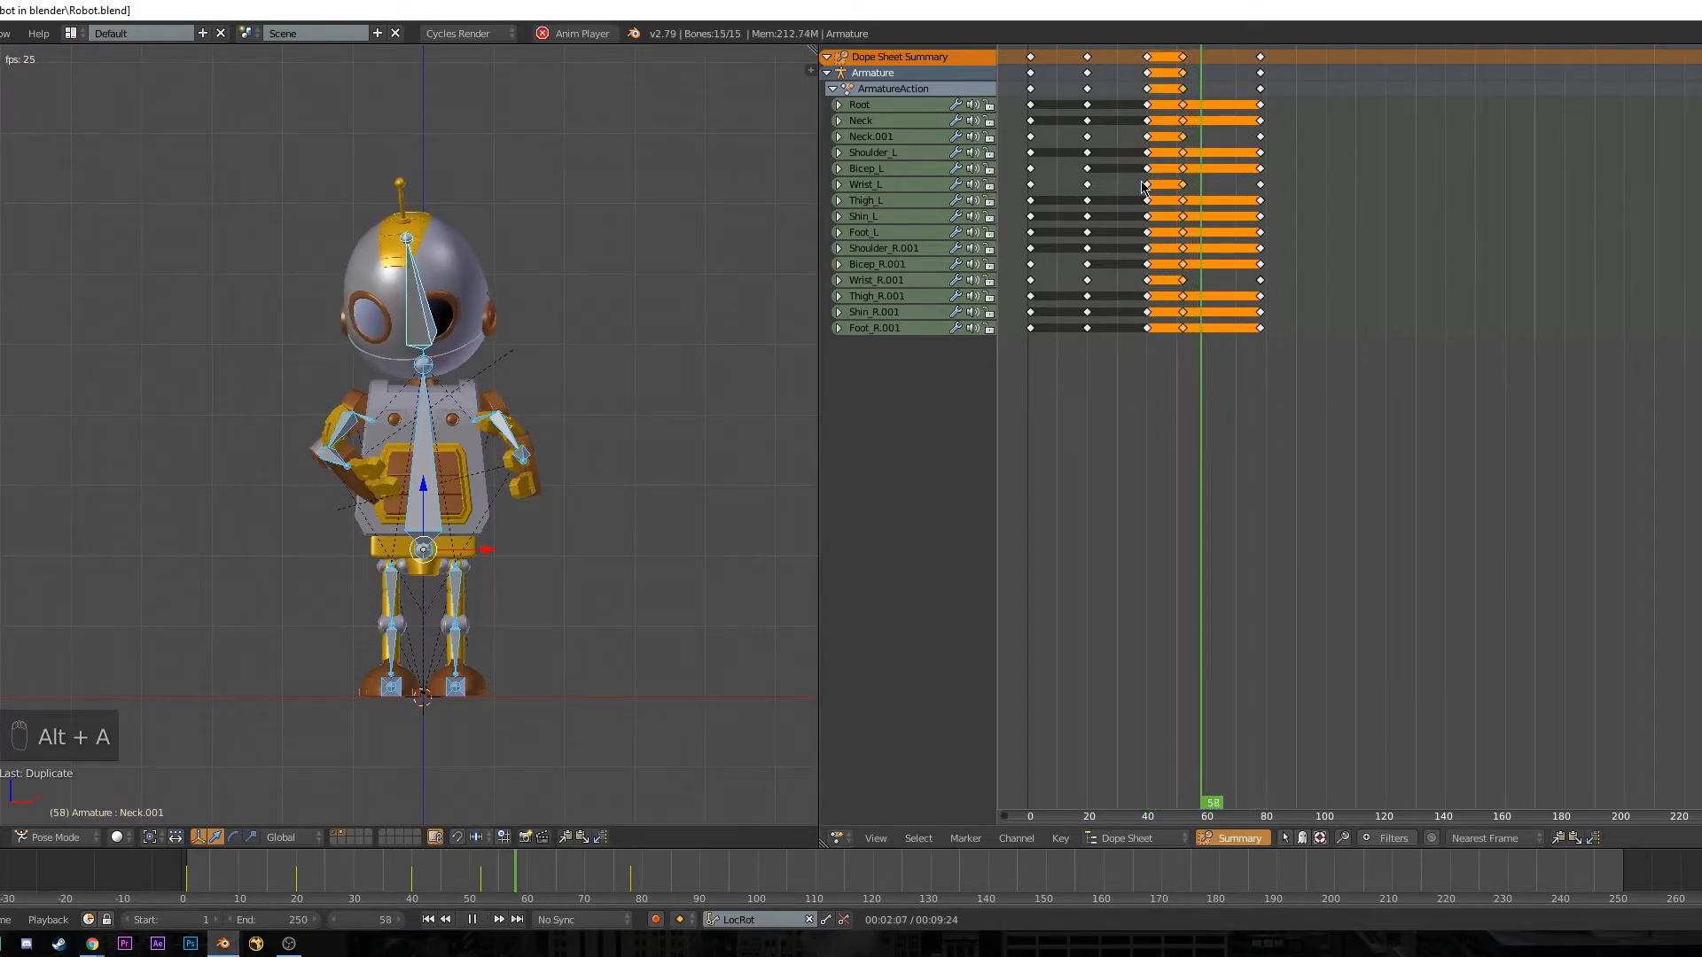
key("alt+a")
- Move the duplicated keyframe column to about frame 47 and play the animation
key("a")
left_click(1184, 64)
key("g")
left_click(1168, 74)
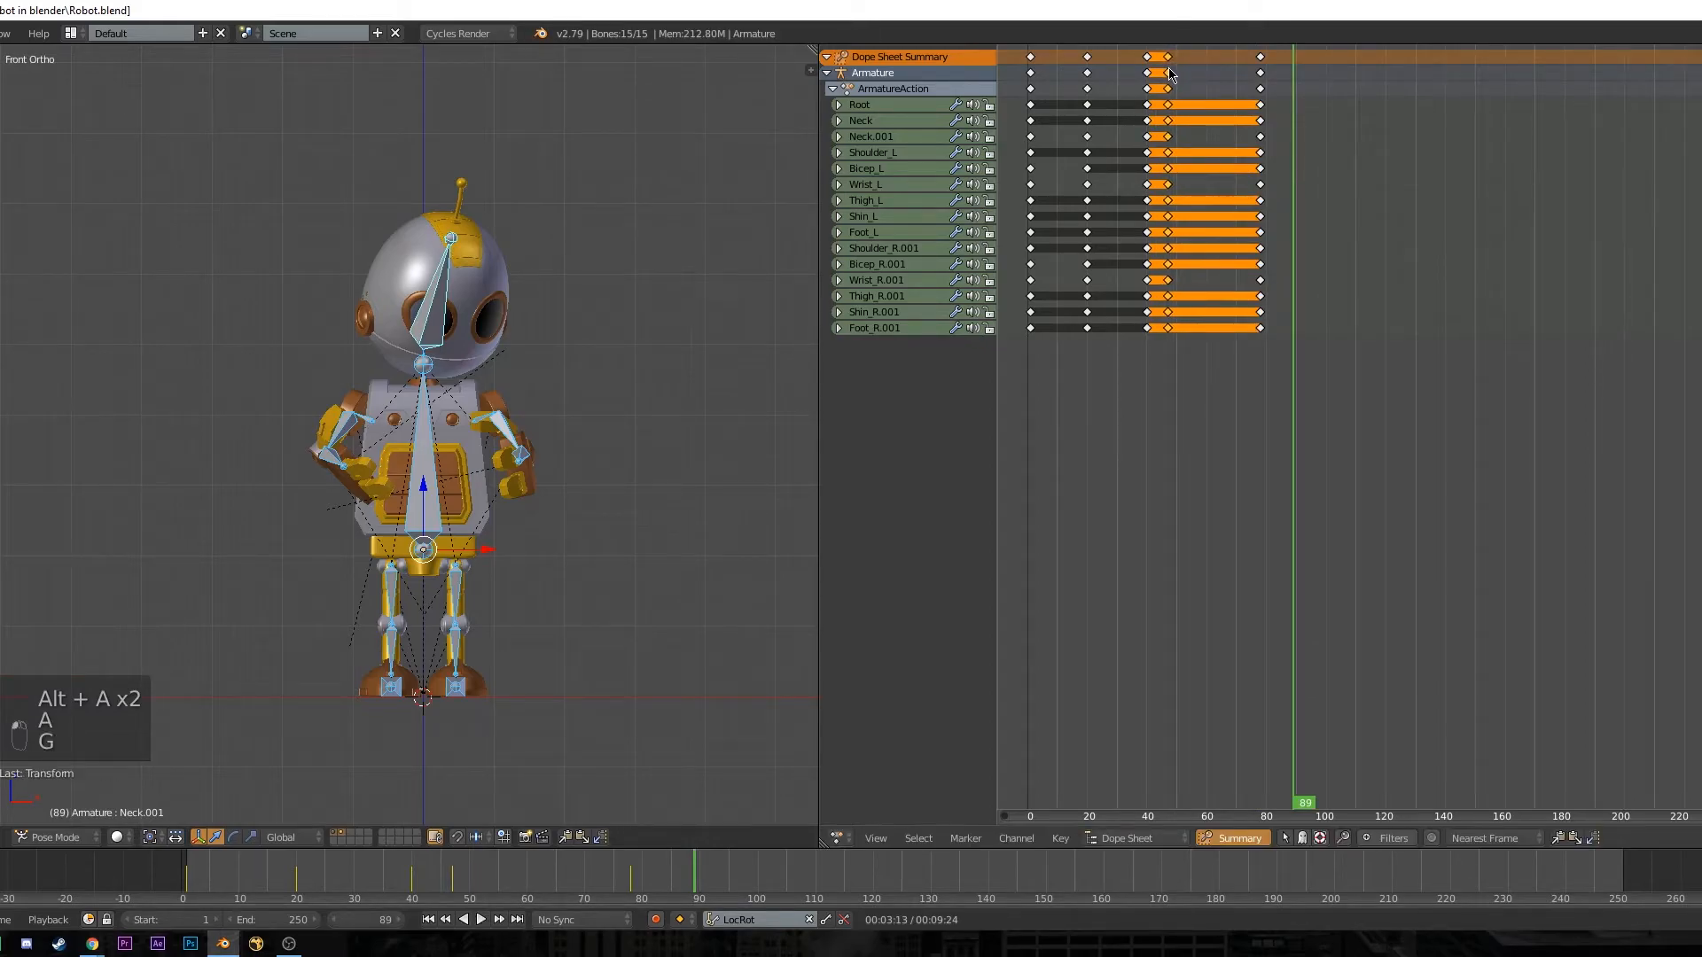
key("alt+a")
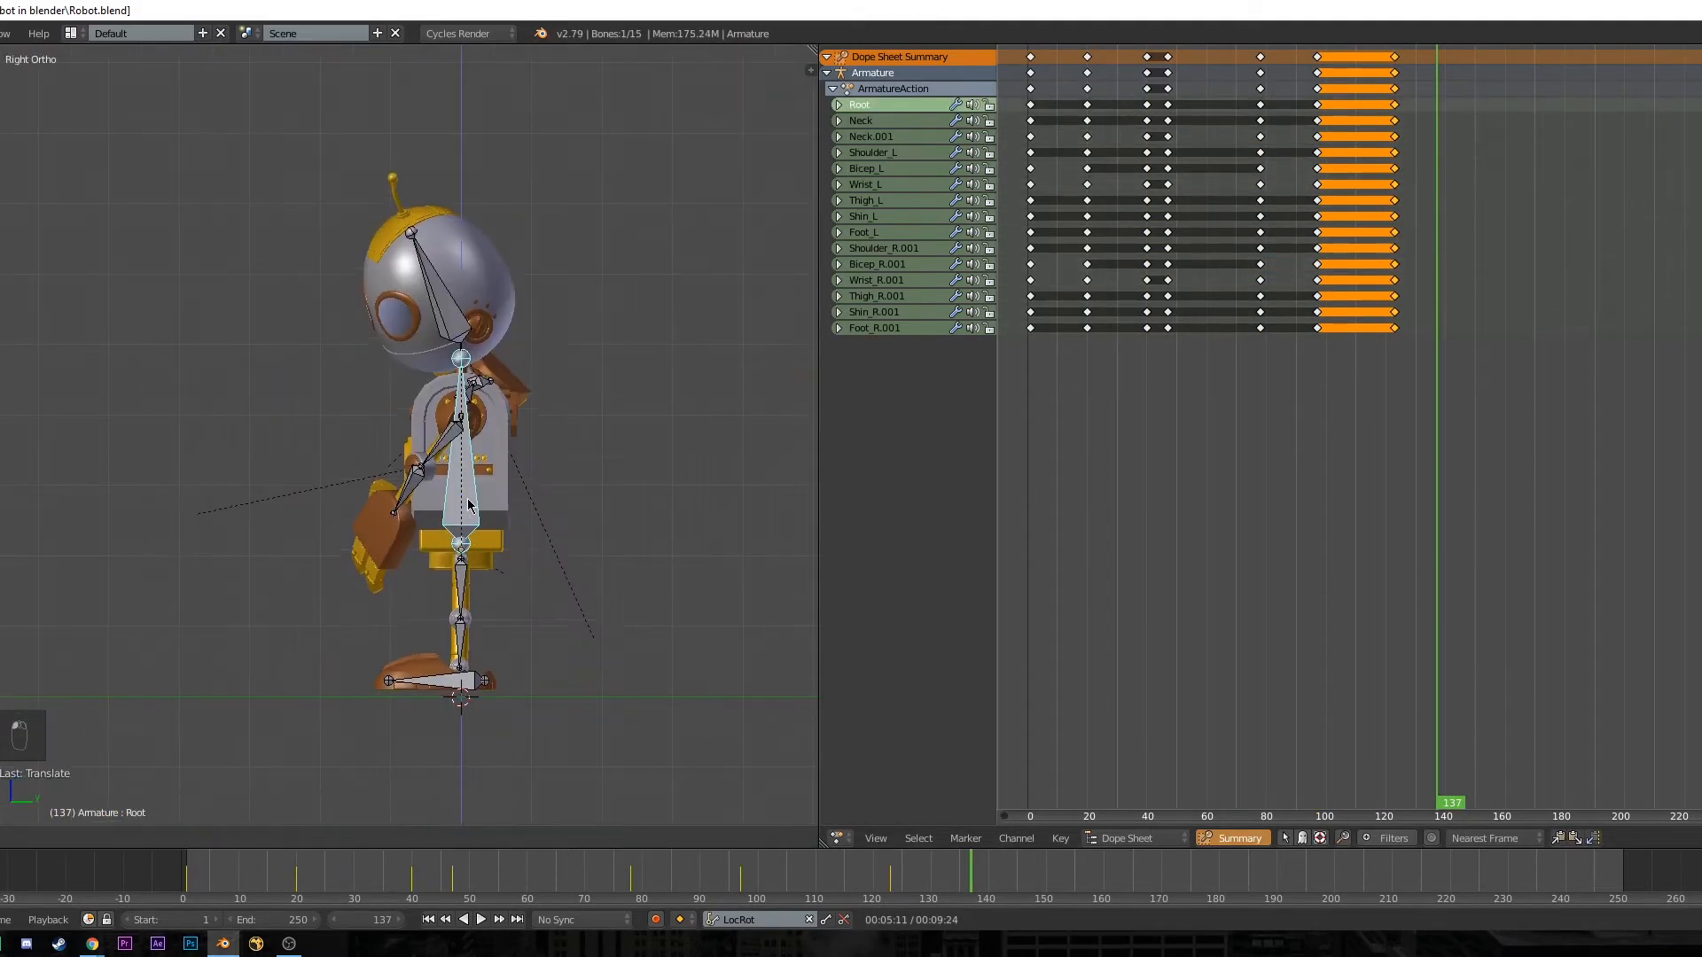
- Insert LocRot keyframes on all bones for the current side-view pose and play the animation
key("a")
key("i")
key("alt+a")
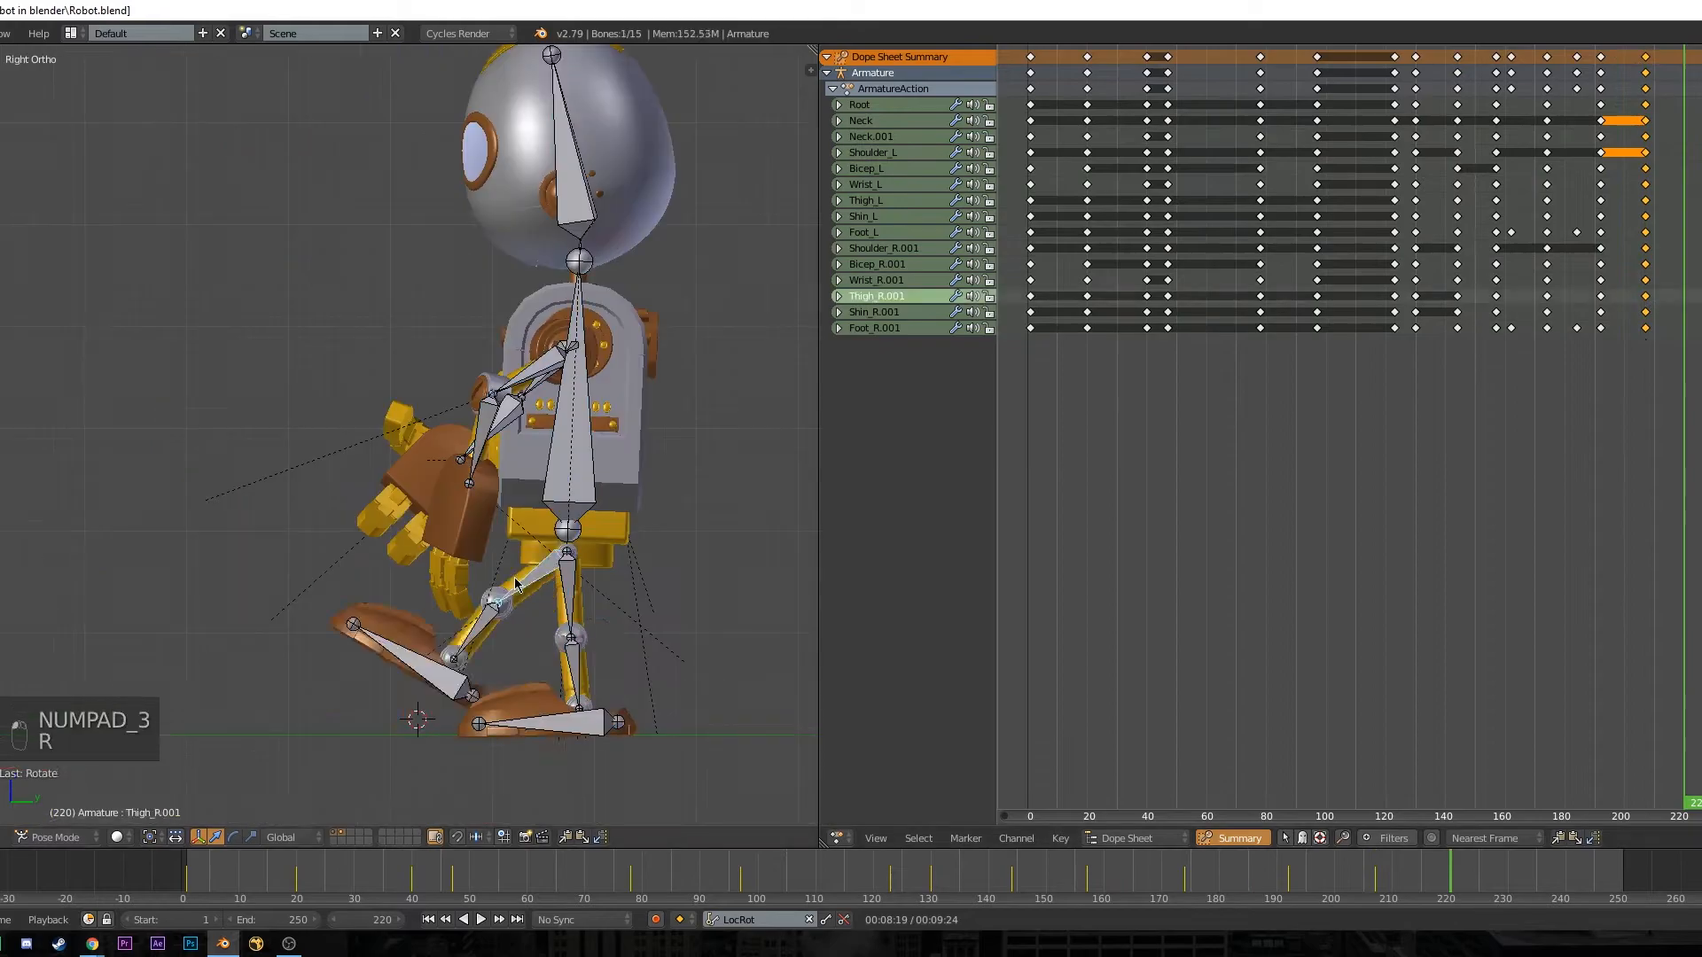
- Rotate and move the bones into a new stepping pose at frame 220 and insert LocRot keyframes for all bones
key("r")
key("g")
key("r")
key("a")
key("a")
key("i")
- Retime the latest keyframe columns in the dope sheet and play the animation to check the crouch
left_click(1468, 873)
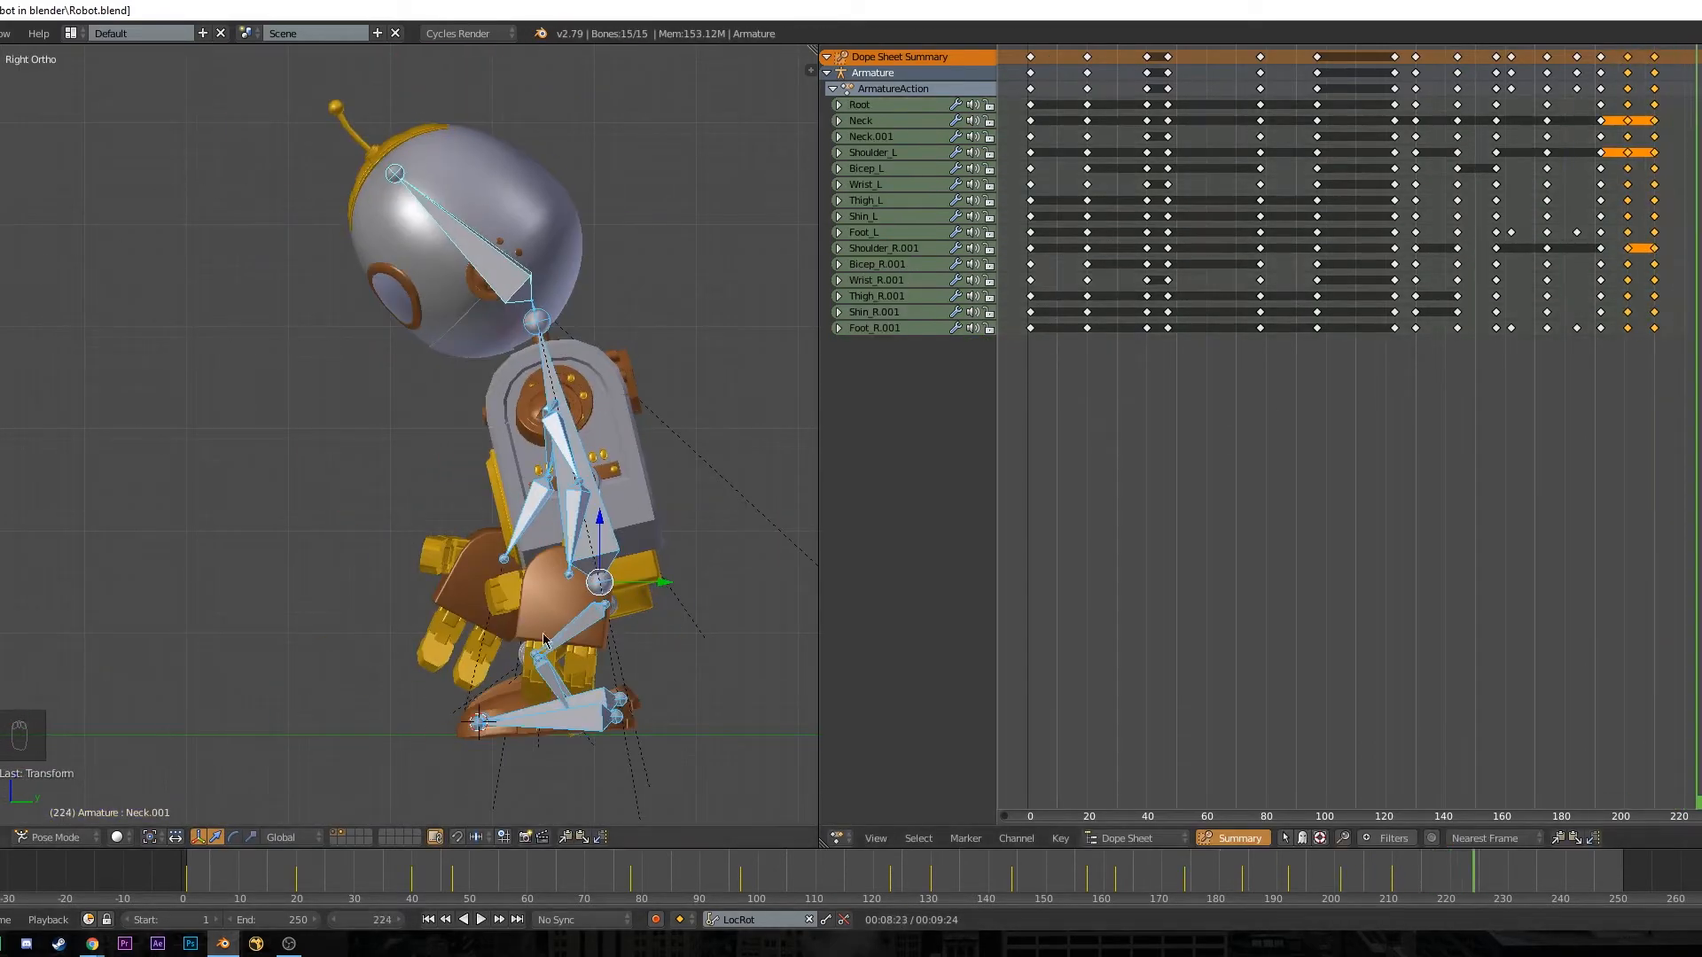
key("g")
key("a")
key("g")
key("alt+a")
- At frame 232, rotate the Root bone to flip the robot upside down and insert LocRot keyframes for all bones
left_click(1519, 873)
key("r")
key("ctrl+z")
key("ctrl+z")
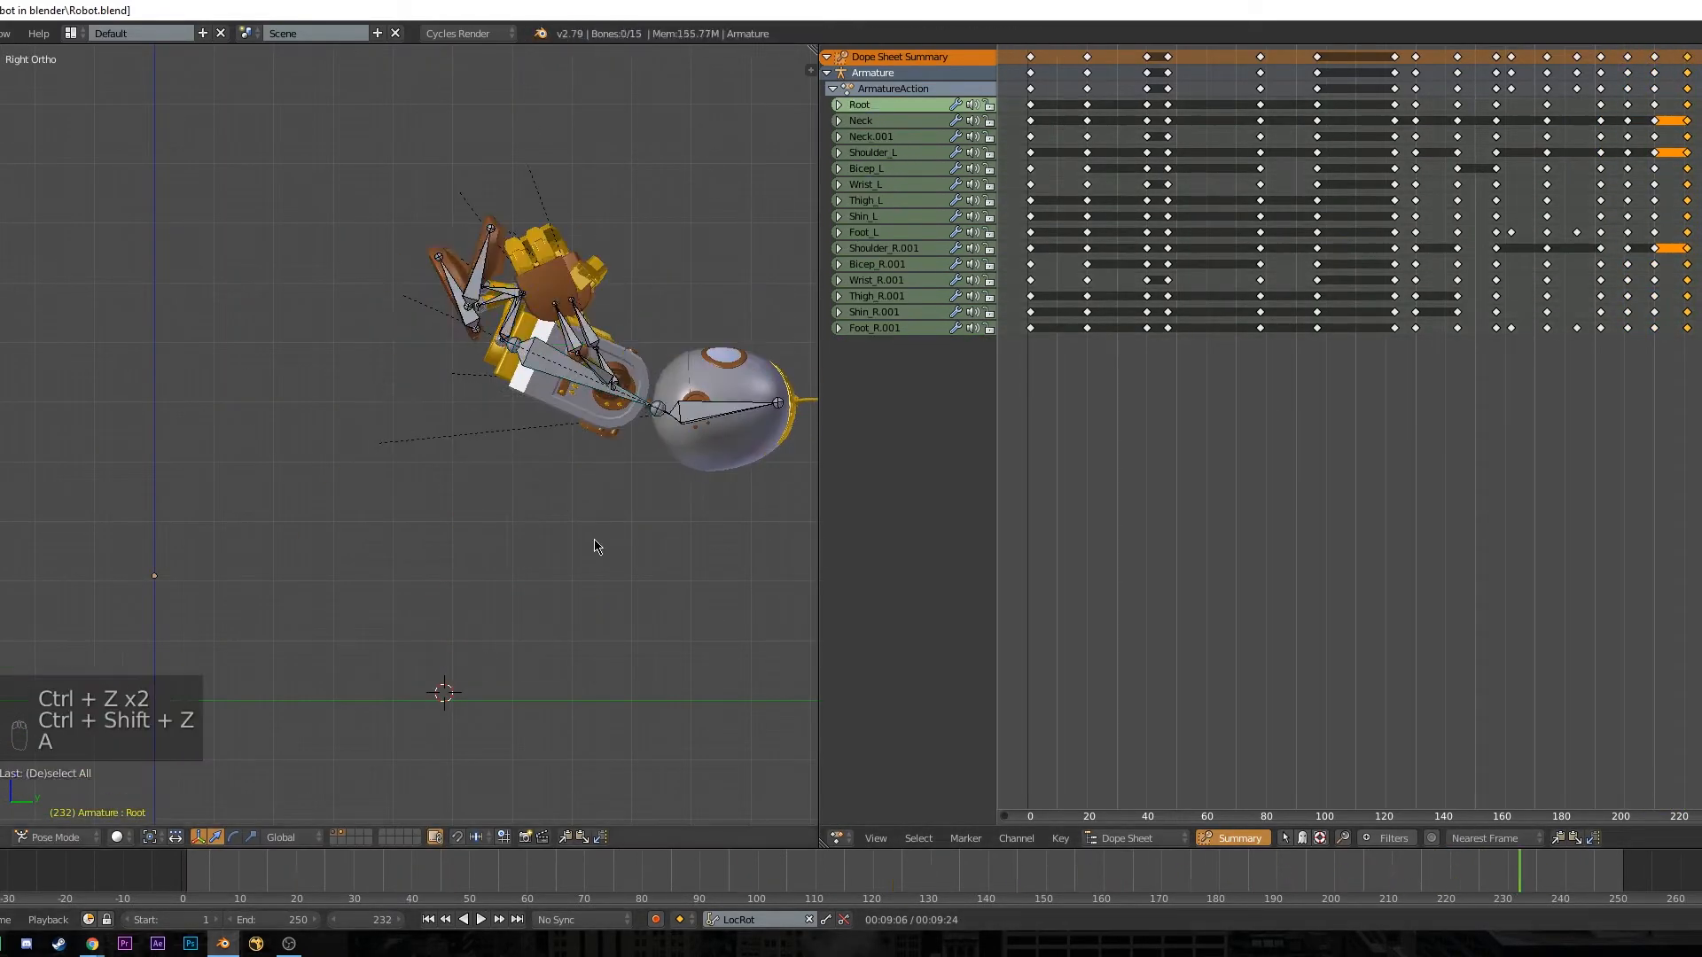
key("i")
- At about frame 245, rotate the bones into the next pose of the flip and insert LocRot keyframes
left_click(1592, 873)
key("r")
key("r")
key("i")
- At frame 258, rotate and move the Root bone to bring the robot down toward the ground with its body leaning forward
left_click(1669, 873)
middle_click_drag(620, 568, 510, 432, "shift")
key("r")
key("g")
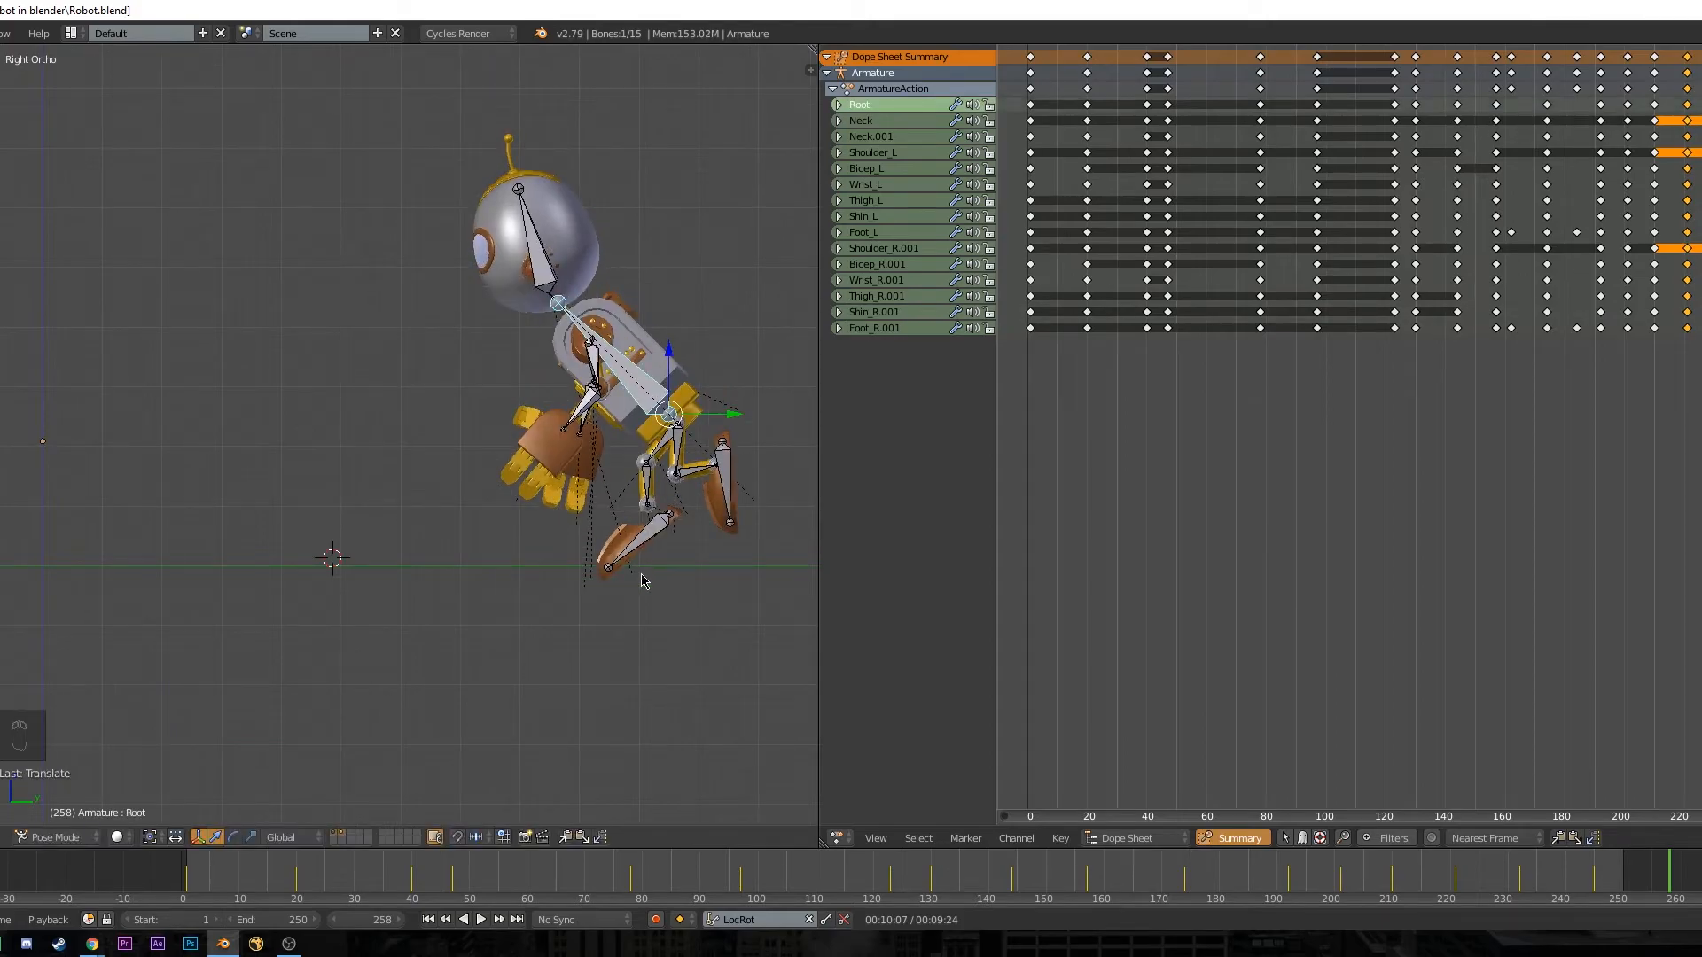
- Rotate the lower foot bone for the descent and insert LocRot keyframes
right_click(639, 543)
key("r")
key("i")
- Rotate and reposition further bones to shape the robot's landing pose
key("r")
right_click(709, 416)
key("g")
right_click(691, 585)
key("r")
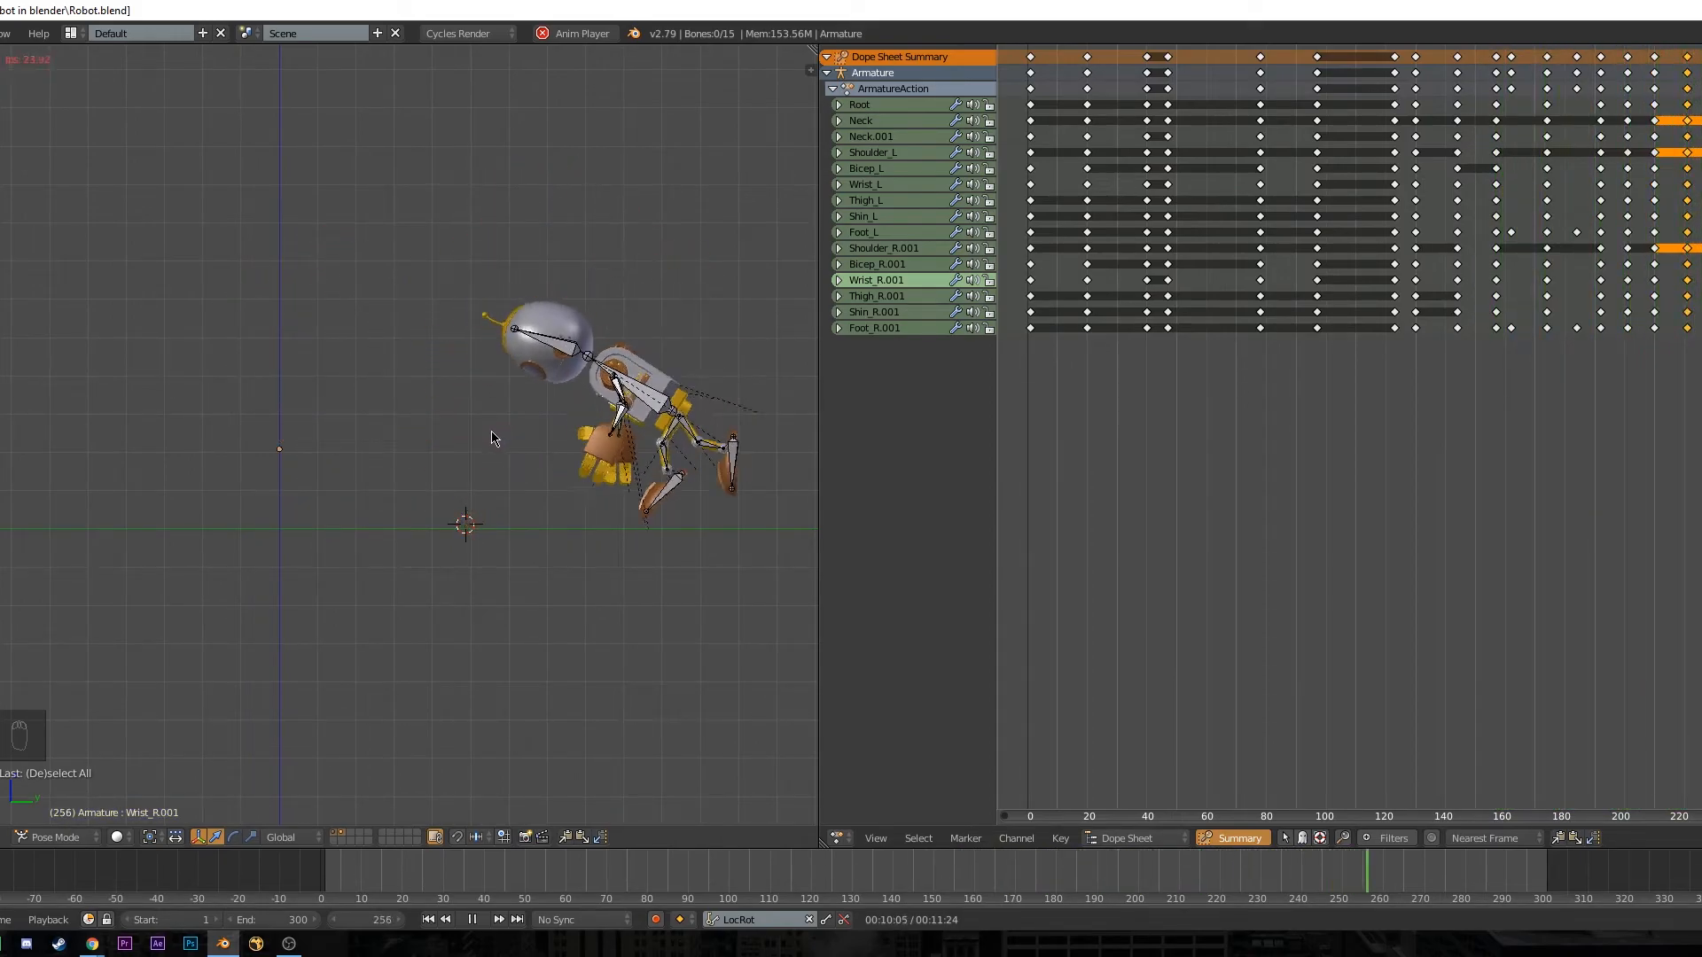
- Scale the keyframe columns from about frame 220 onward to about 0.68 in time and move them earlier to start near frame 219
key("alt+a")
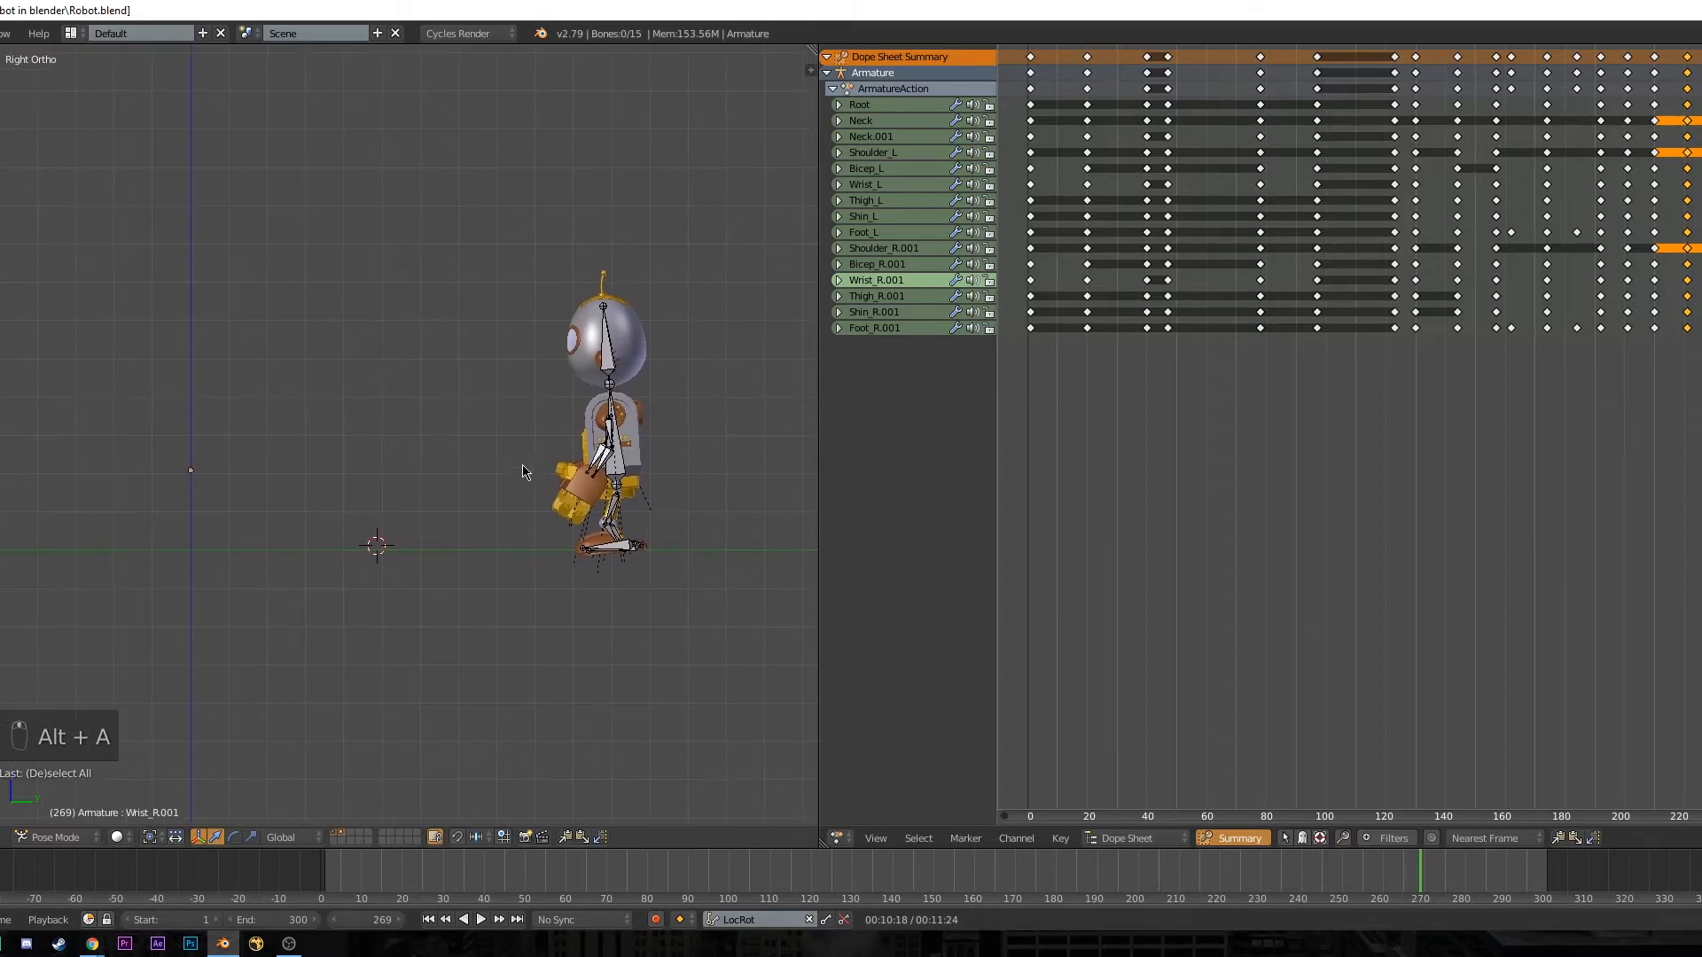
middle_click_drag(1611, 326, 1257, 391)
key("a")
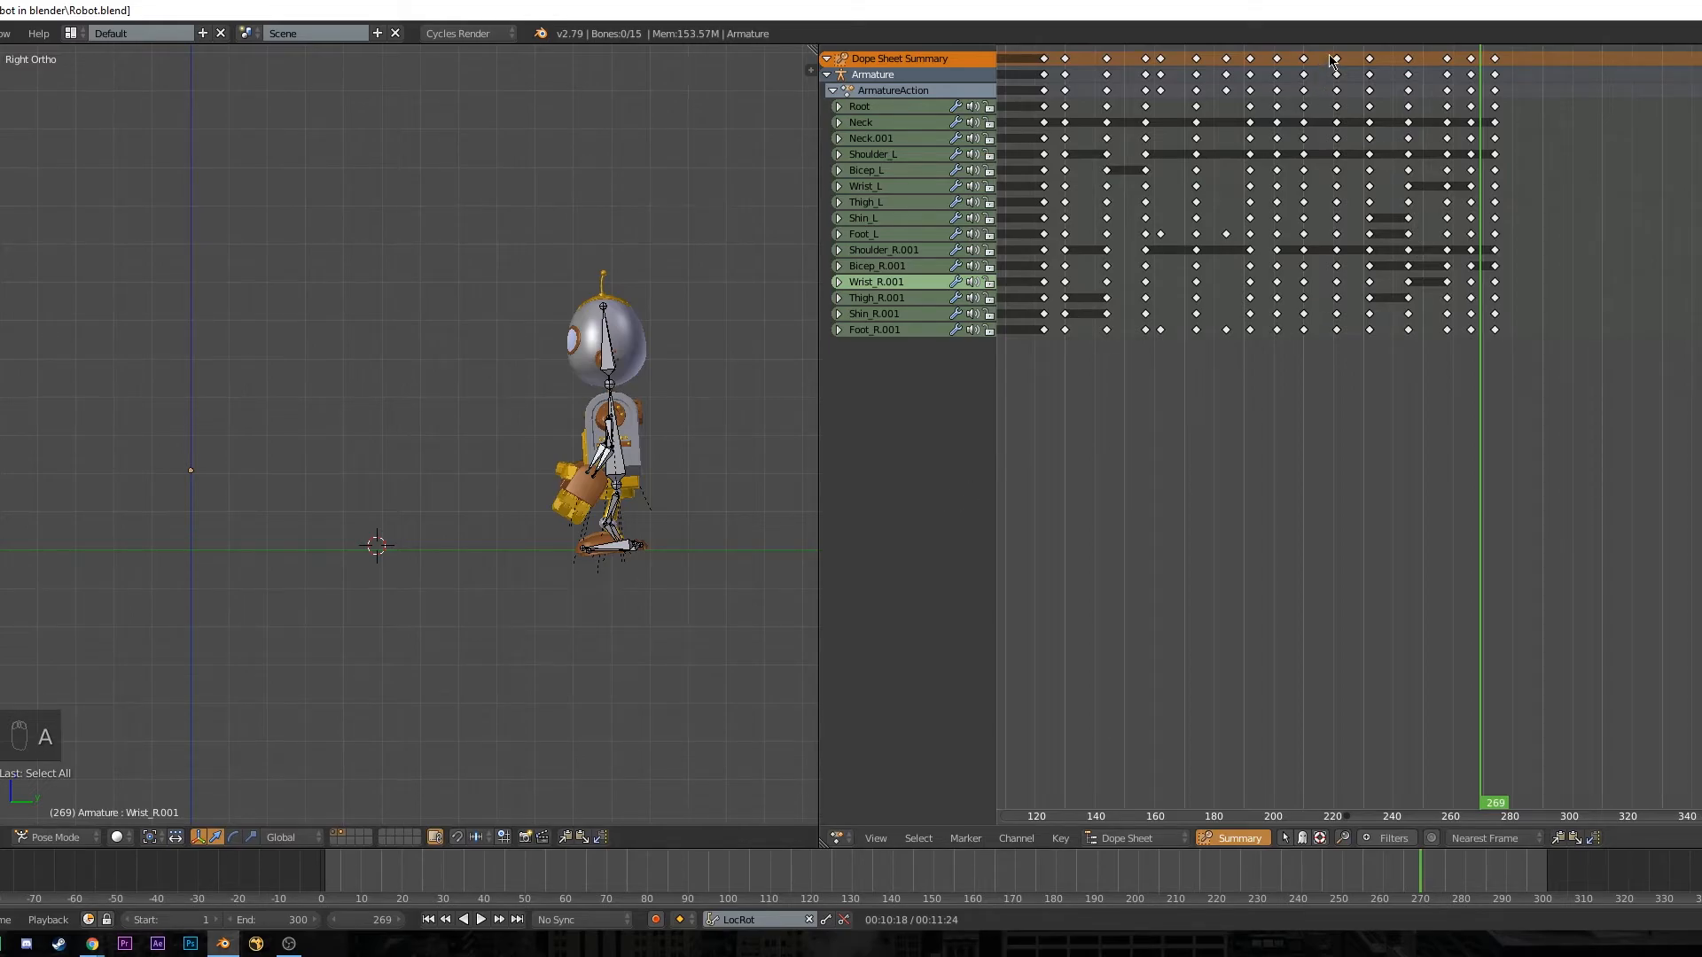
left_click_drag(1323, 53, 1583, 355)
key("s")
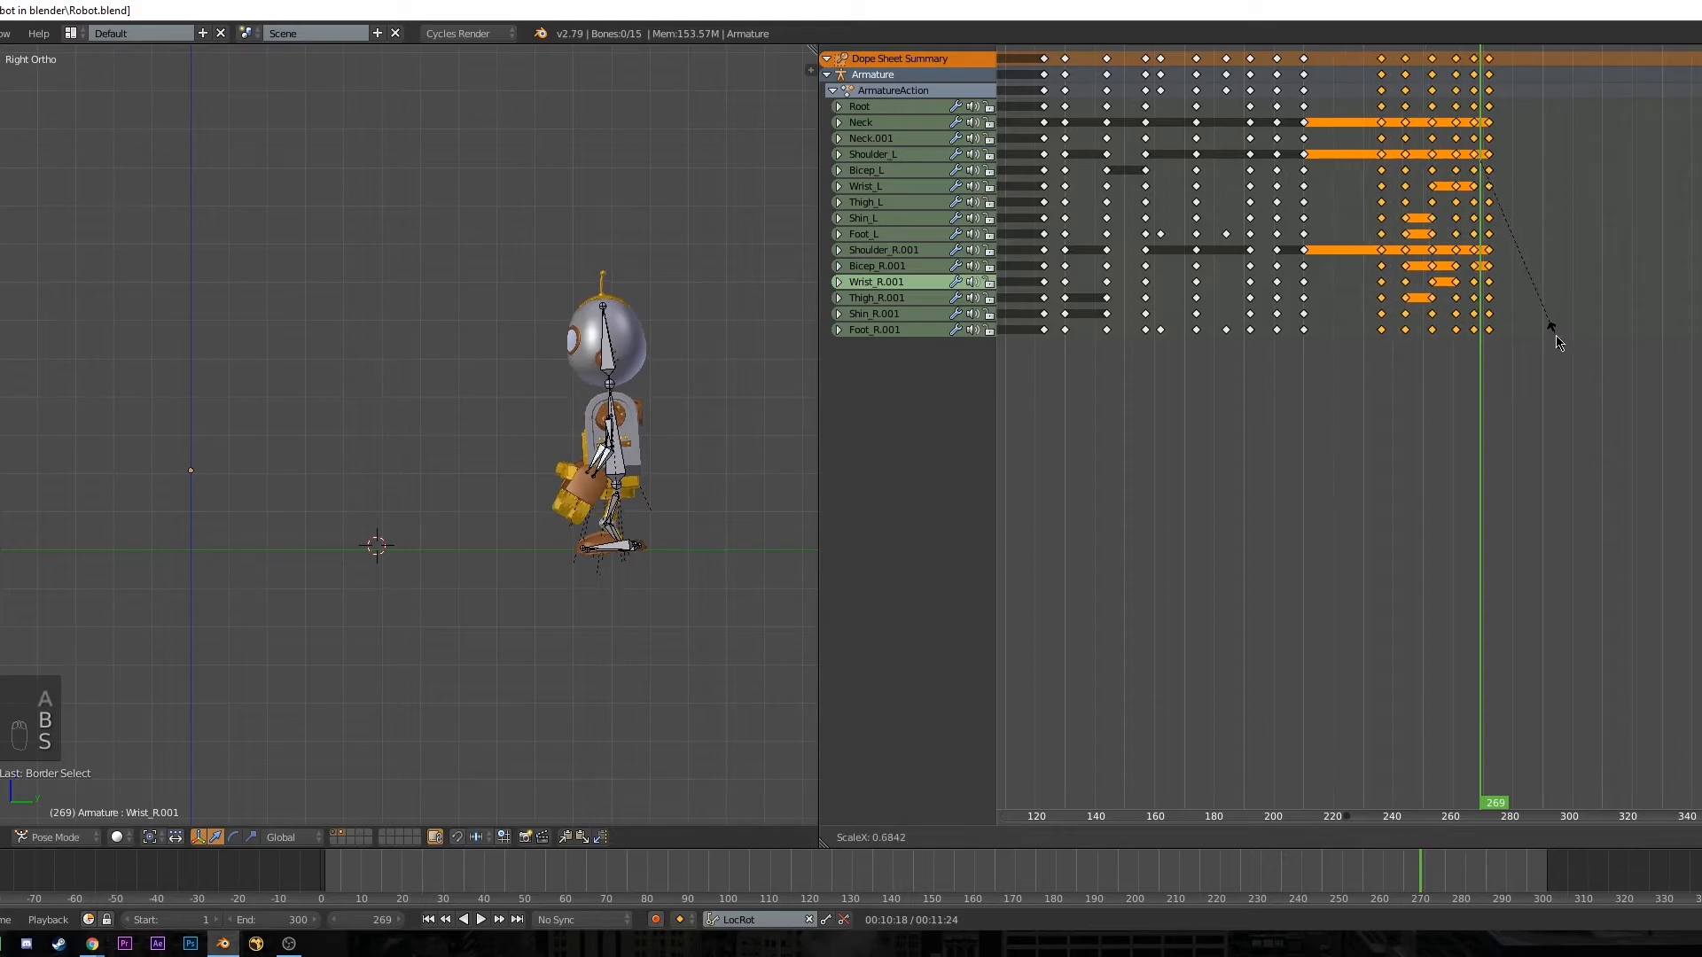
left_click(1553, 332)
key("g")
left_click(1497, 327)
- Play the animation from about frame 198 to check the speed of the flip
right_click_drag(1287, 370, 1266, 369)
key("alt+a")
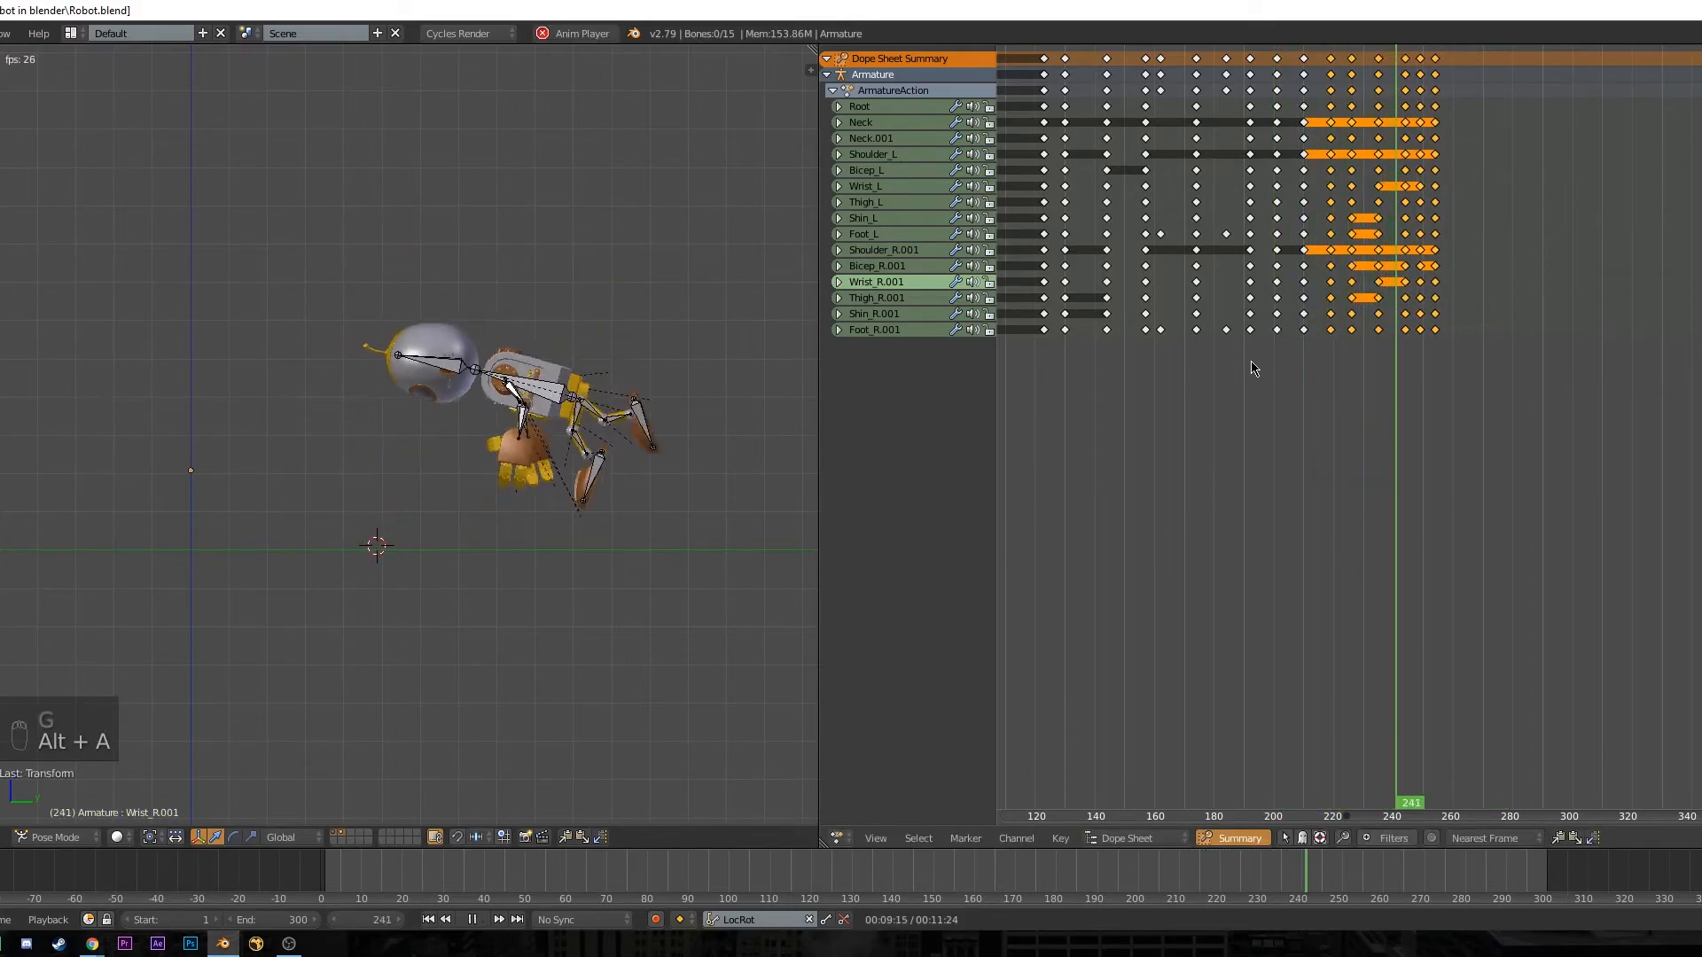
key("alt+a")
- Box-select the final keyframe columns after about frame 230 and shift them in time
left_click_drag(1333, 204, 1358, 208)
key("a")
key("b")
left_click_drag(1370, 58, 1470, 87)
key("g")
left_click(1455, 72)
- Box-select the closing keyframe columns again, shift them to refine the landing's timing, and play the animation
key("a")
key("b")
key("g")
left_click(1452, 76)
key("alt+a")
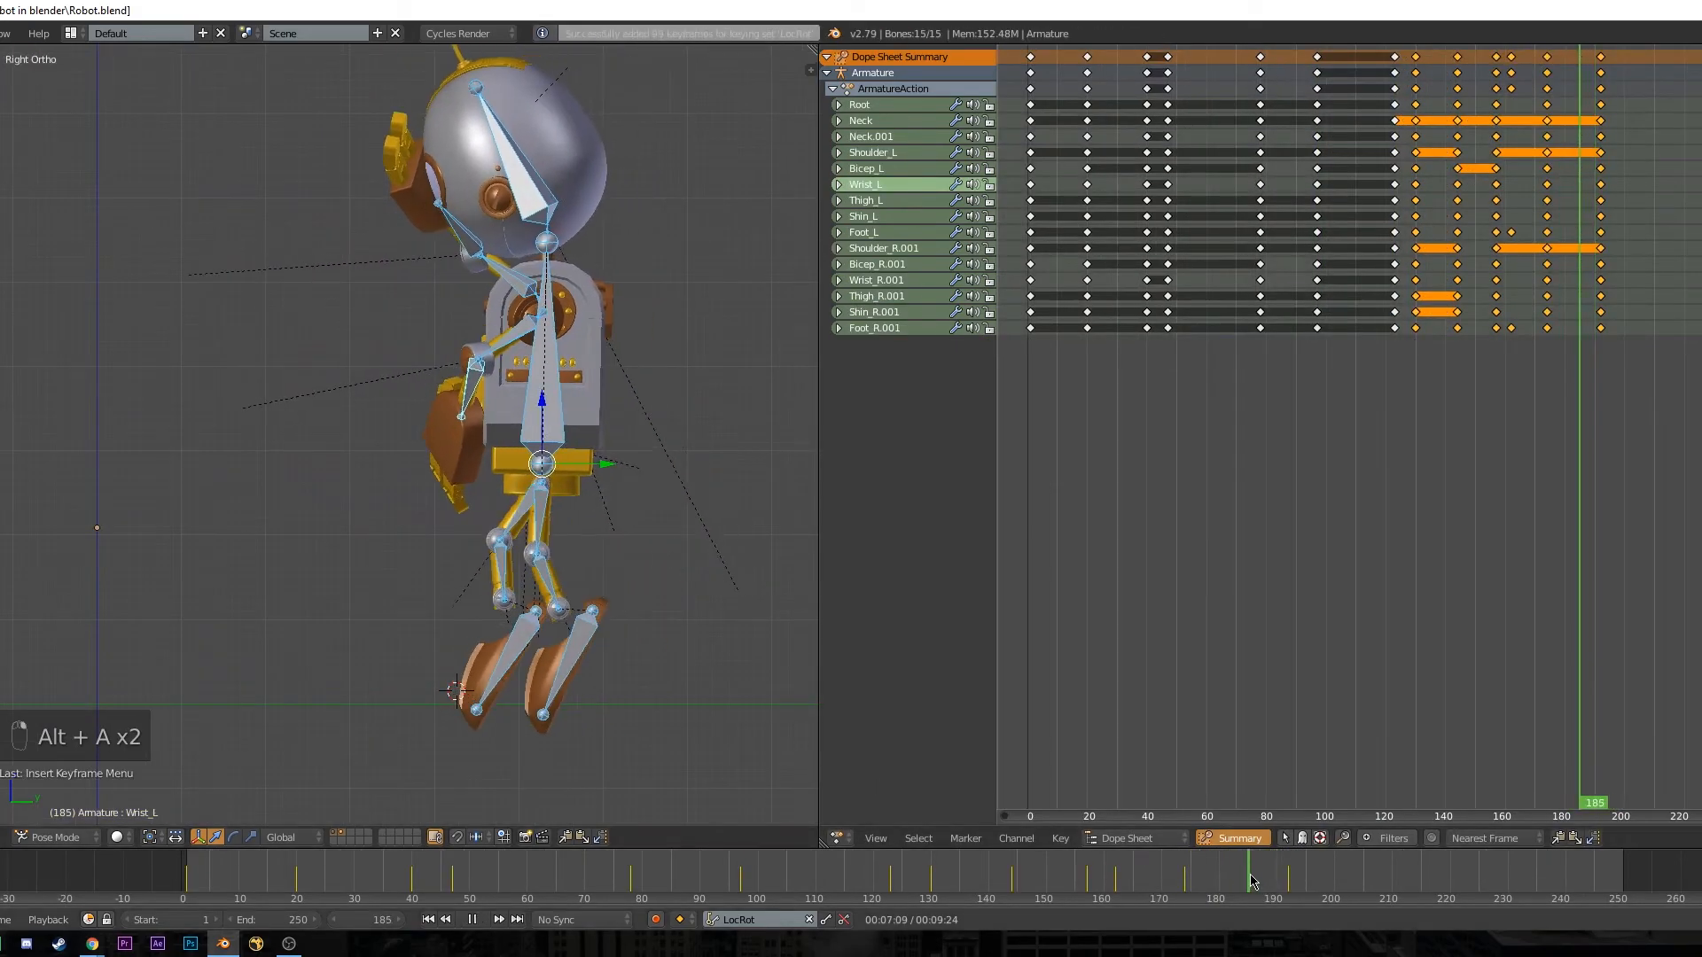
- At frame 185, rotate the bones of both feet in side view to adjust their tilt in mid-air
key("r")
left_click(478, 681)
right_click(533, 671)
key("r")
left_click(530, 660)
right_click(529, 585)
key("r")
left_click(537, 588)
- Refine the foot rotation and insert LocRot keyframes for Foot_L and Foot_R.001 at frame 185
right_click(549, 652)
key("r")
key("i")
right_click(499, 651)
key("i")
- Play the animation from about frame 176 to check the feet and save the file
left_click(1193, 881)
key("alt+a")
key("alt+a")
middle_click_drag(577, 645, 611, 640)
scroll(612, 640, "down", 3)
key("KP_1")
key("ctrl+s")
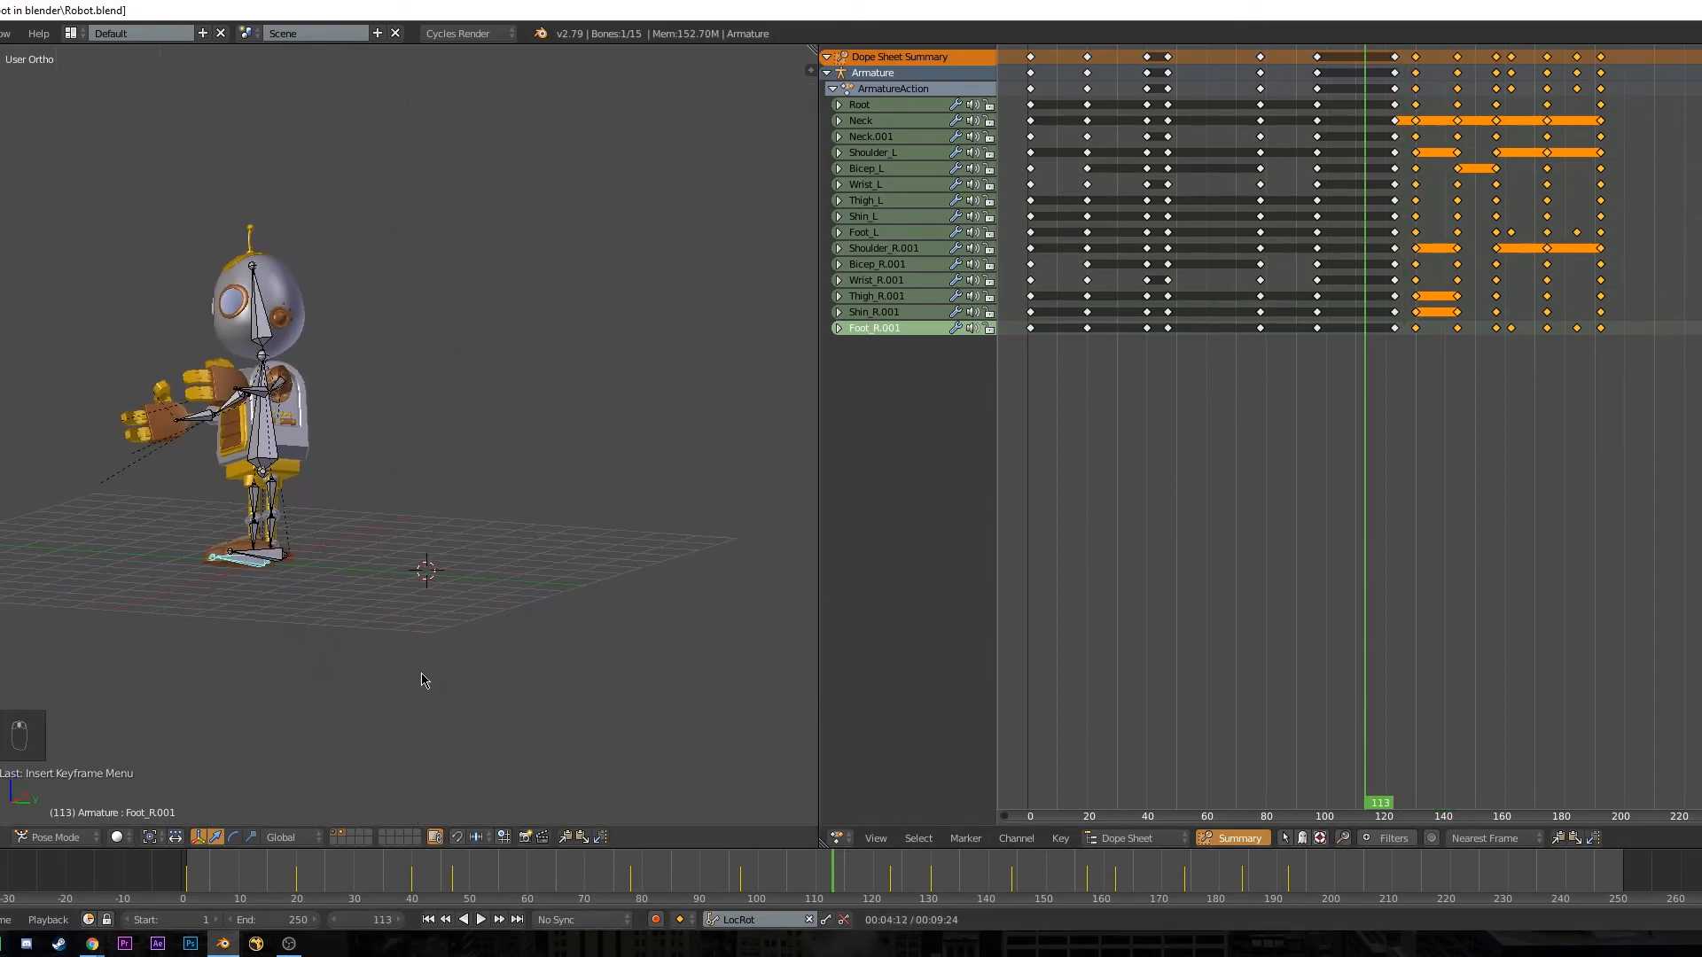
- Deselect all bones and play the whole animation from frame 1 in a perspective-angled view
middle_click_drag(421, 680, 621, 354)
key("a")
key("shift+Left")
key("alt+a")
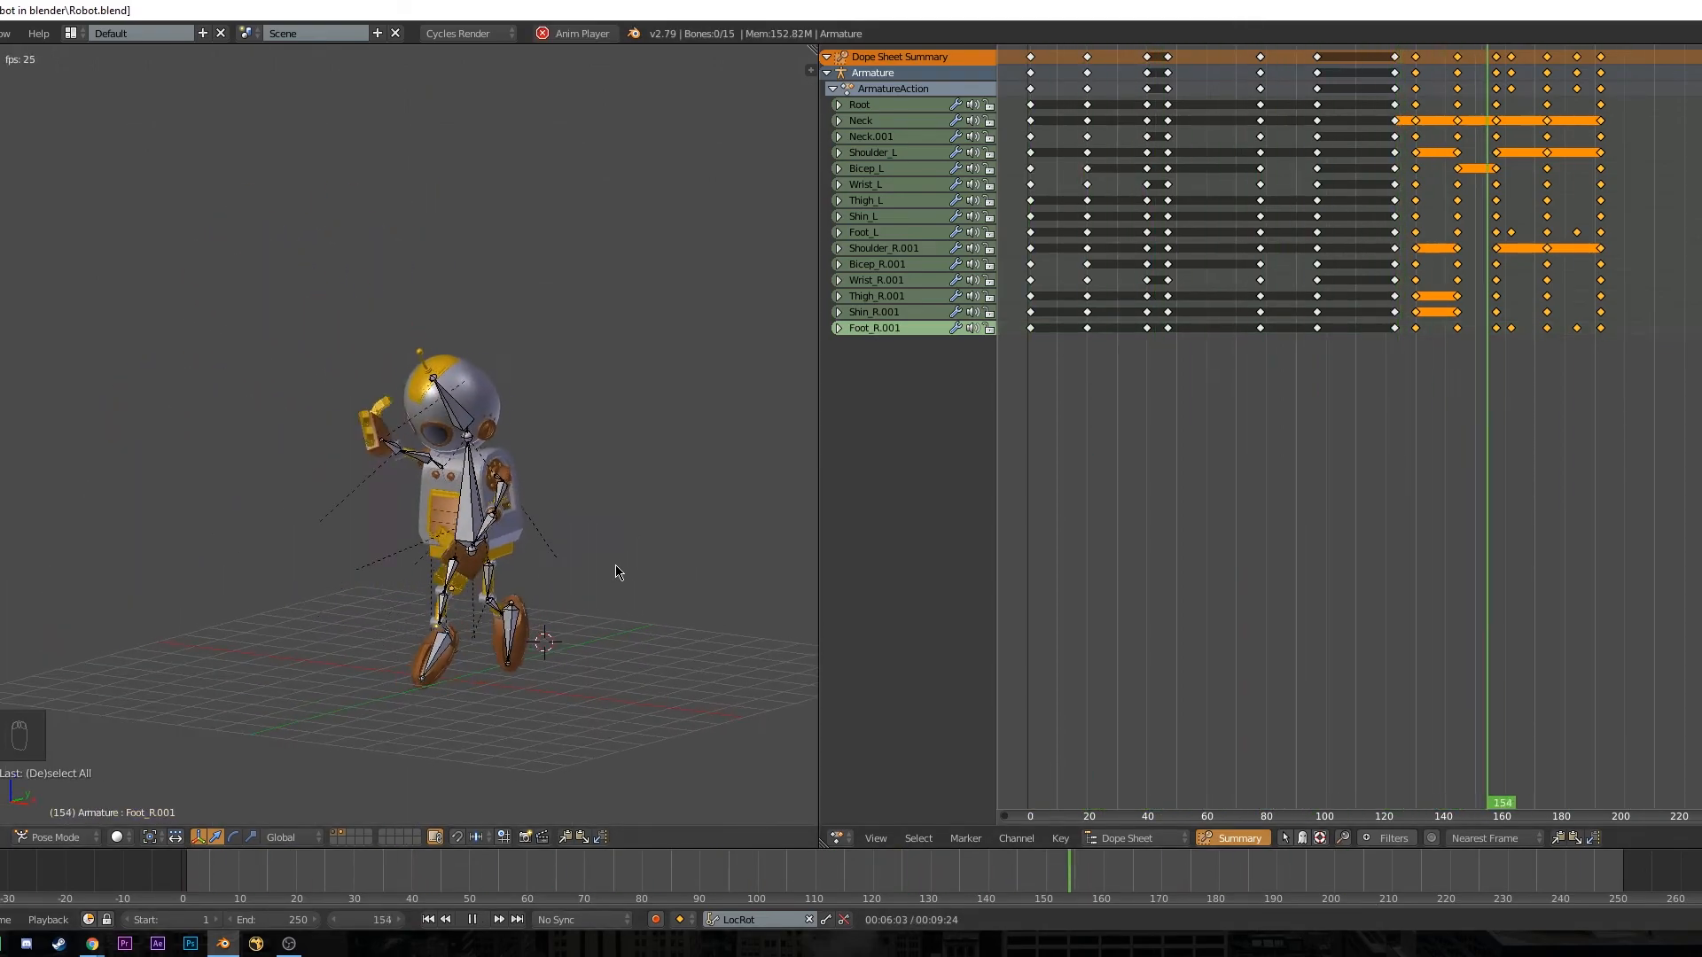
- Stop the animation playback and save the file
key("alt+a")
key("ctrl+s")
- Go to frame 198 and raise the Root bone slightly in the right side view
middle_click_drag(582, 619, 497, 589, "shift")
key("a")
left_click_drag(1310, 879, 1329, 882)
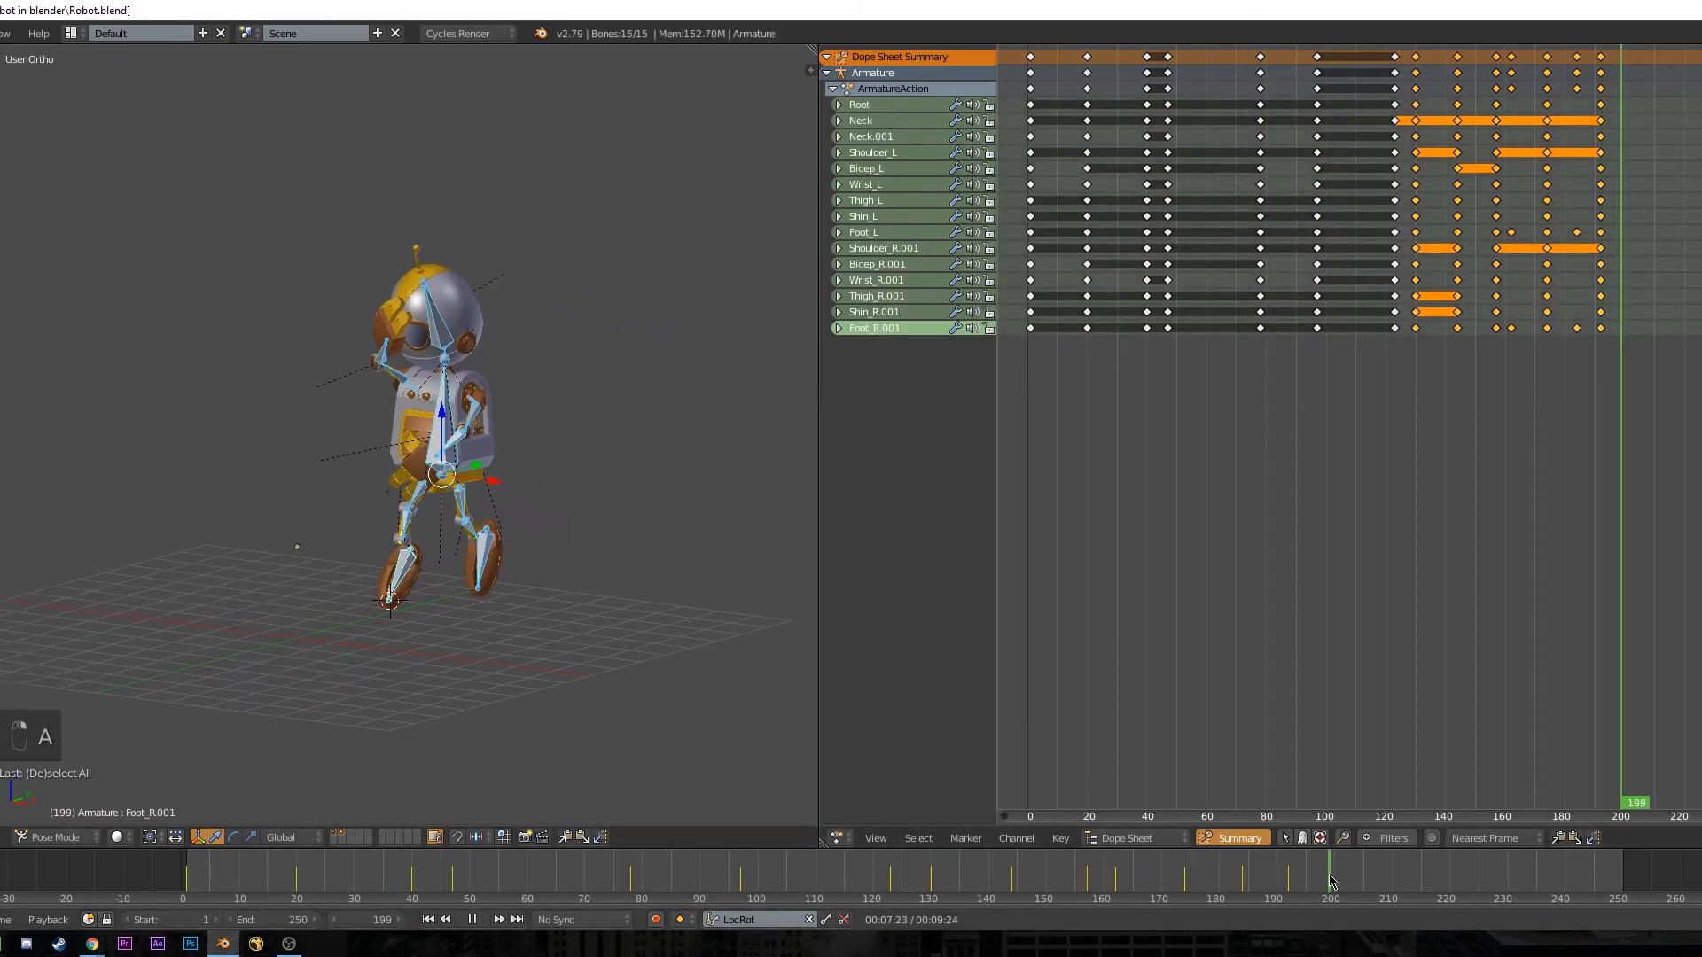
key("KP_3")
scroll(497, 399, "up", 4)
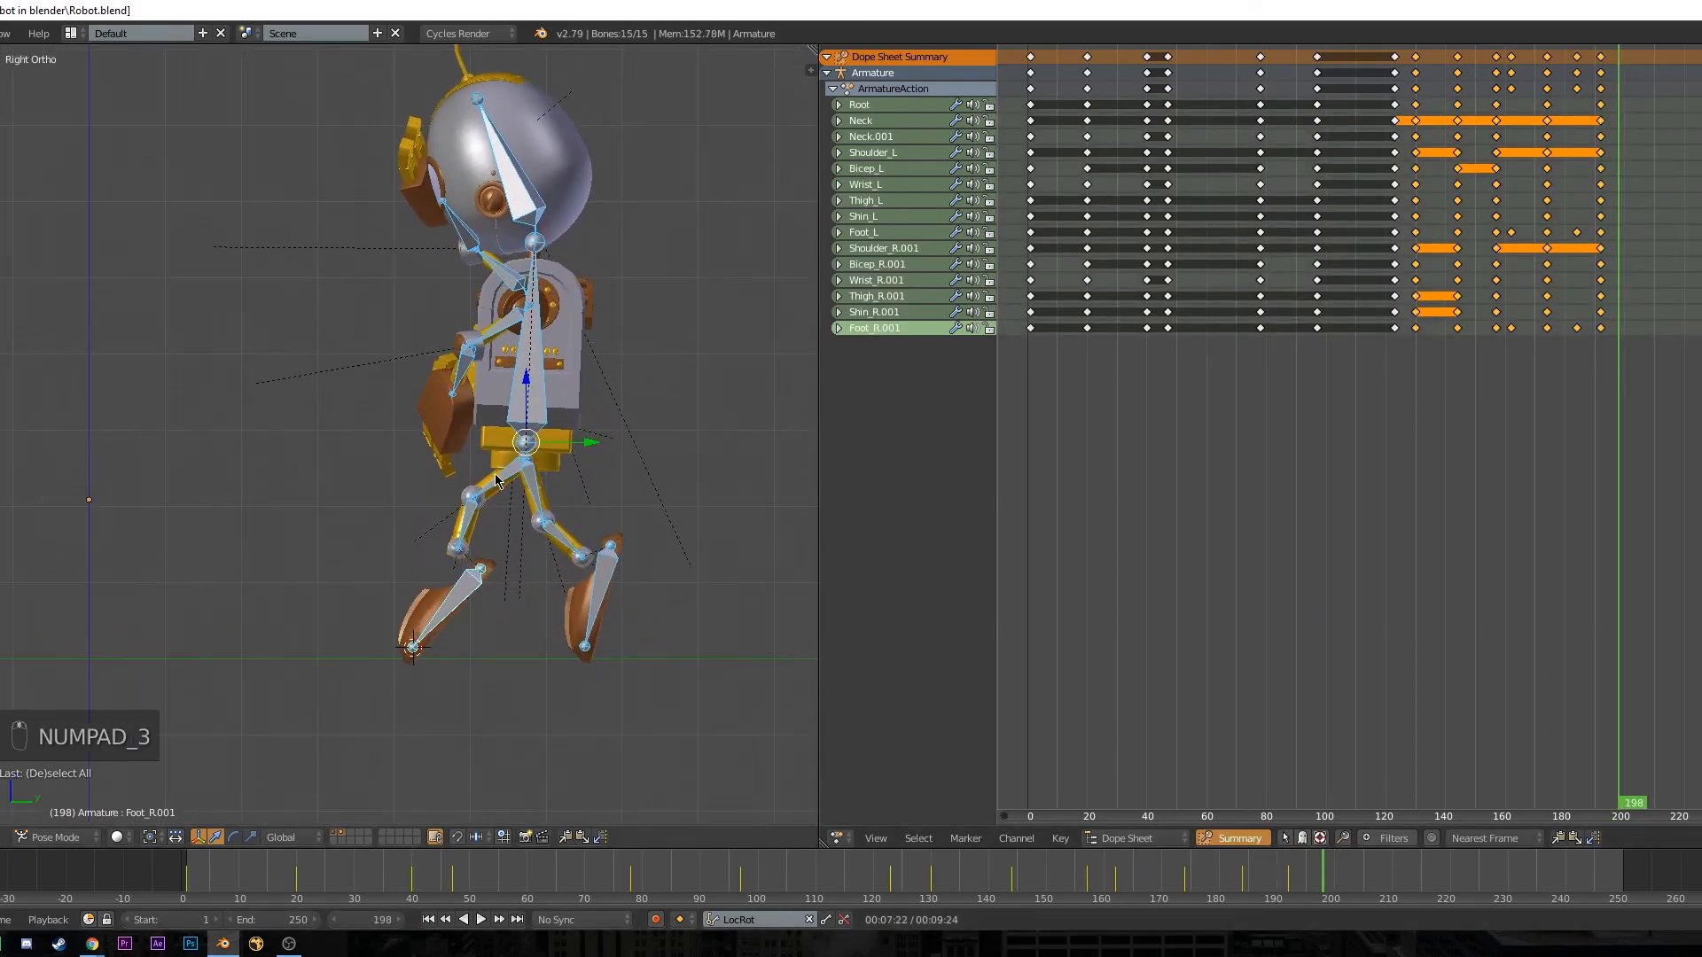
right_click(523, 505)
right_click(530, 372)
scroll(496, 625, "up", 2)
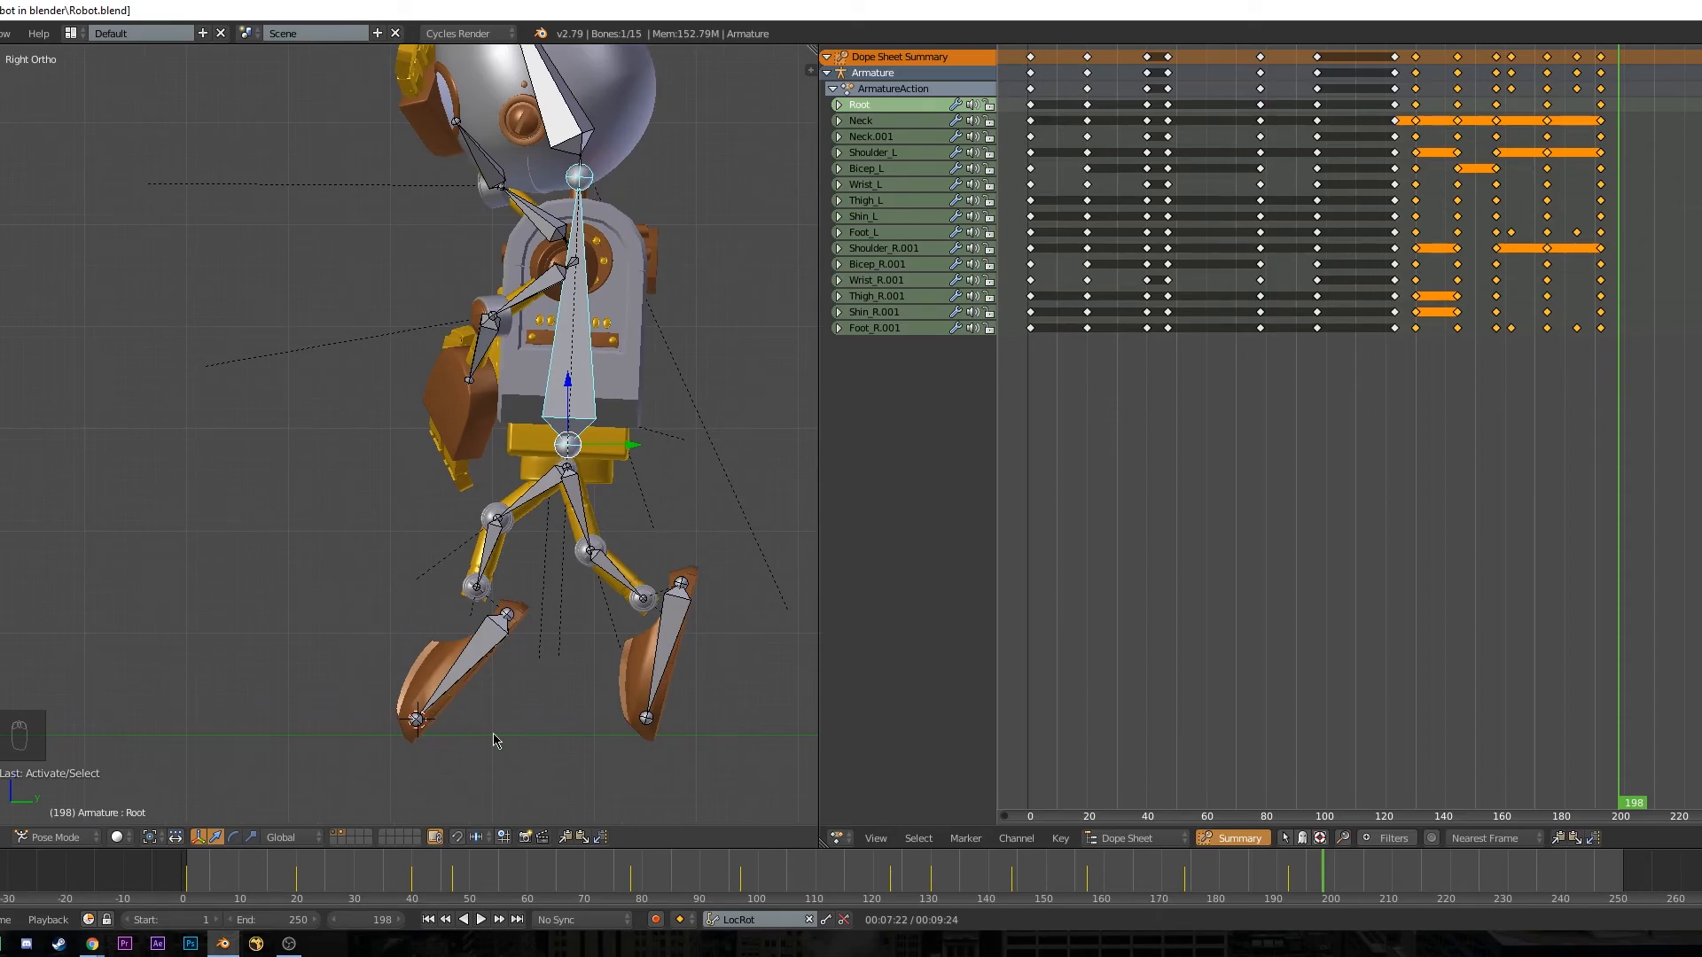
left_click_drag(568, 397, 568, 387)
- Rotate Thigh_R.001, Shin_R.001 and Foot_R.001 at frame 198 to straighten the leg and level its foot
right_click(533, 485)
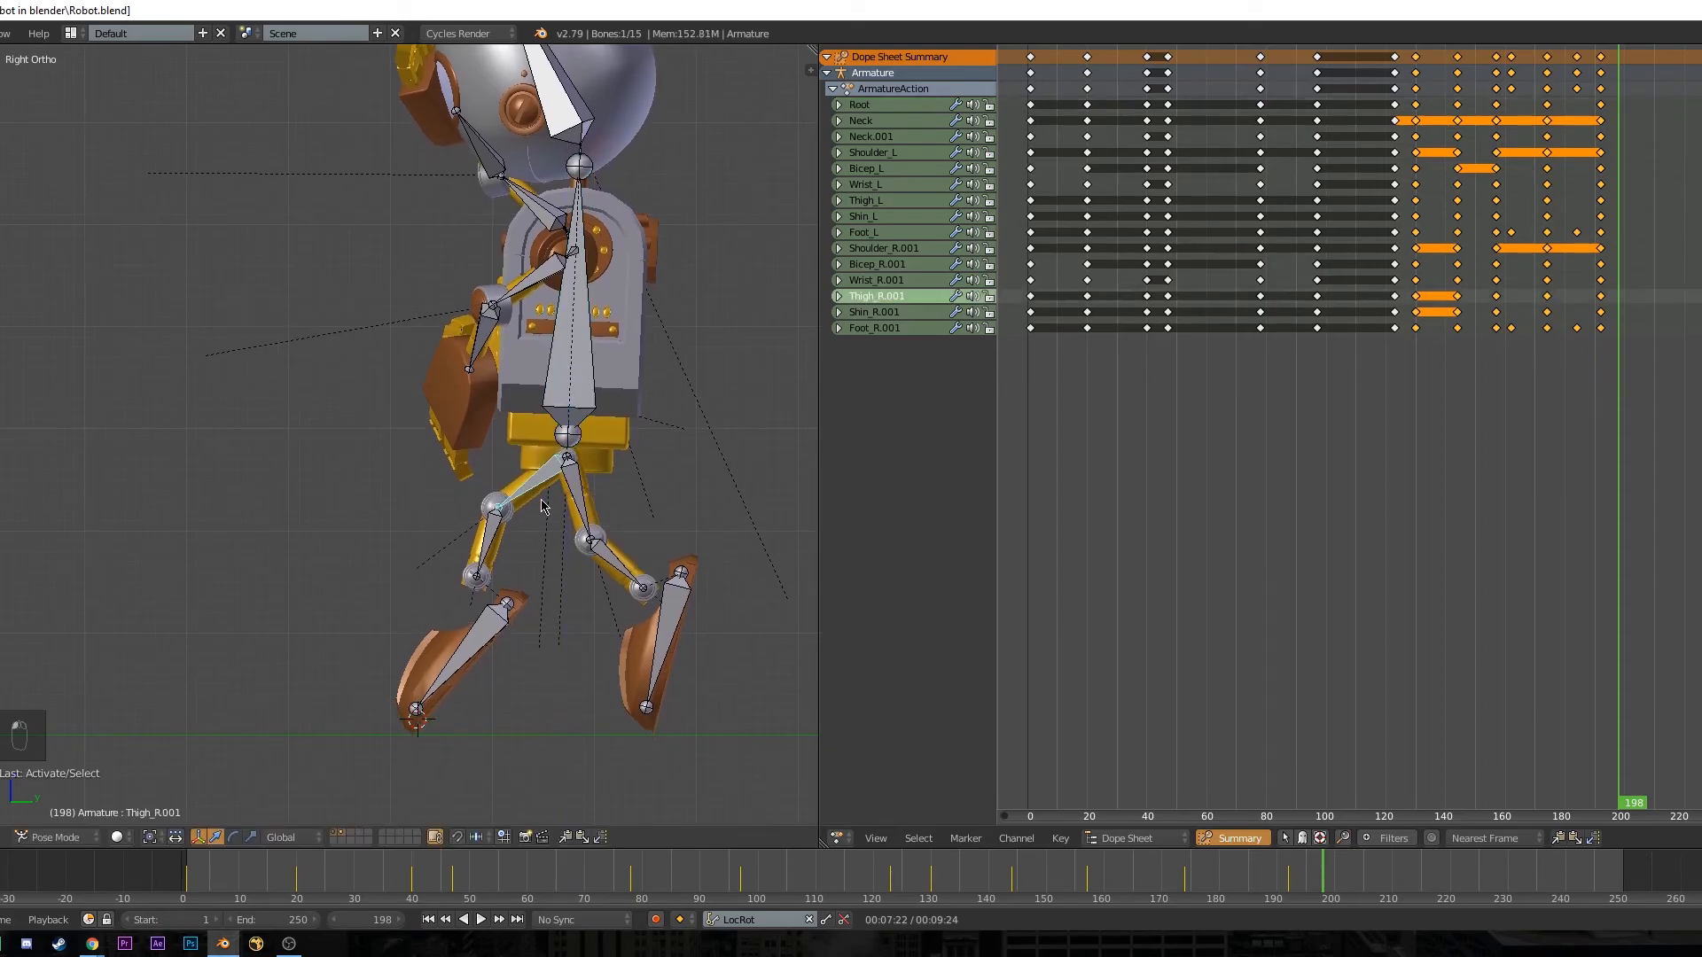
key("r")
left_click(562, 526)
right_click(531, 580)
key("r")
left_click(527, 587)
right_click(526, 682)
key("r")
left_click(492, 622)
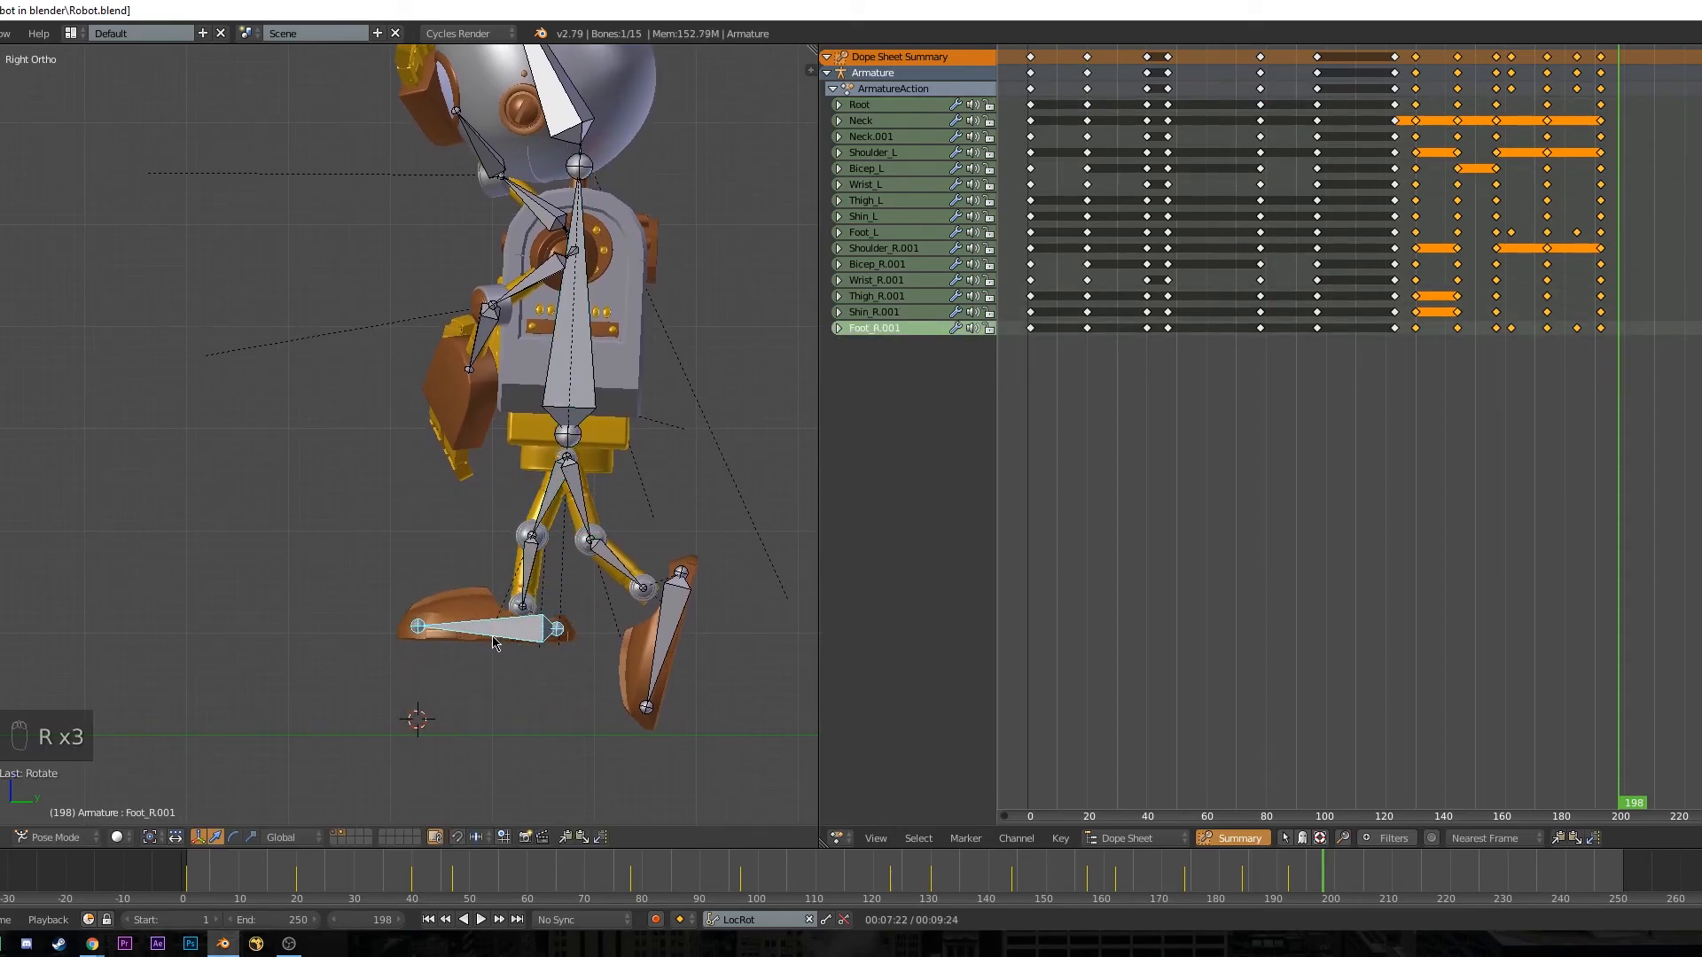
- Rotate the other leg's thigh, shin and foot bones at frame 198 to bring it under the body with the foot level
right_click(581, 502)
key("r")
left_click(585, 506)
right_click(620, 568)
right_click(579, 499)
key("r")
left_click(564, 509)
right_click(592, 664)
key("r")
left_click(562, 620)
- Refine the leg rotation and lower the Root bone so both feet rest on the ground line at frame 198
right_click(564, 507)
key("r")
left_click(571, 627)
right_click(569, 576)
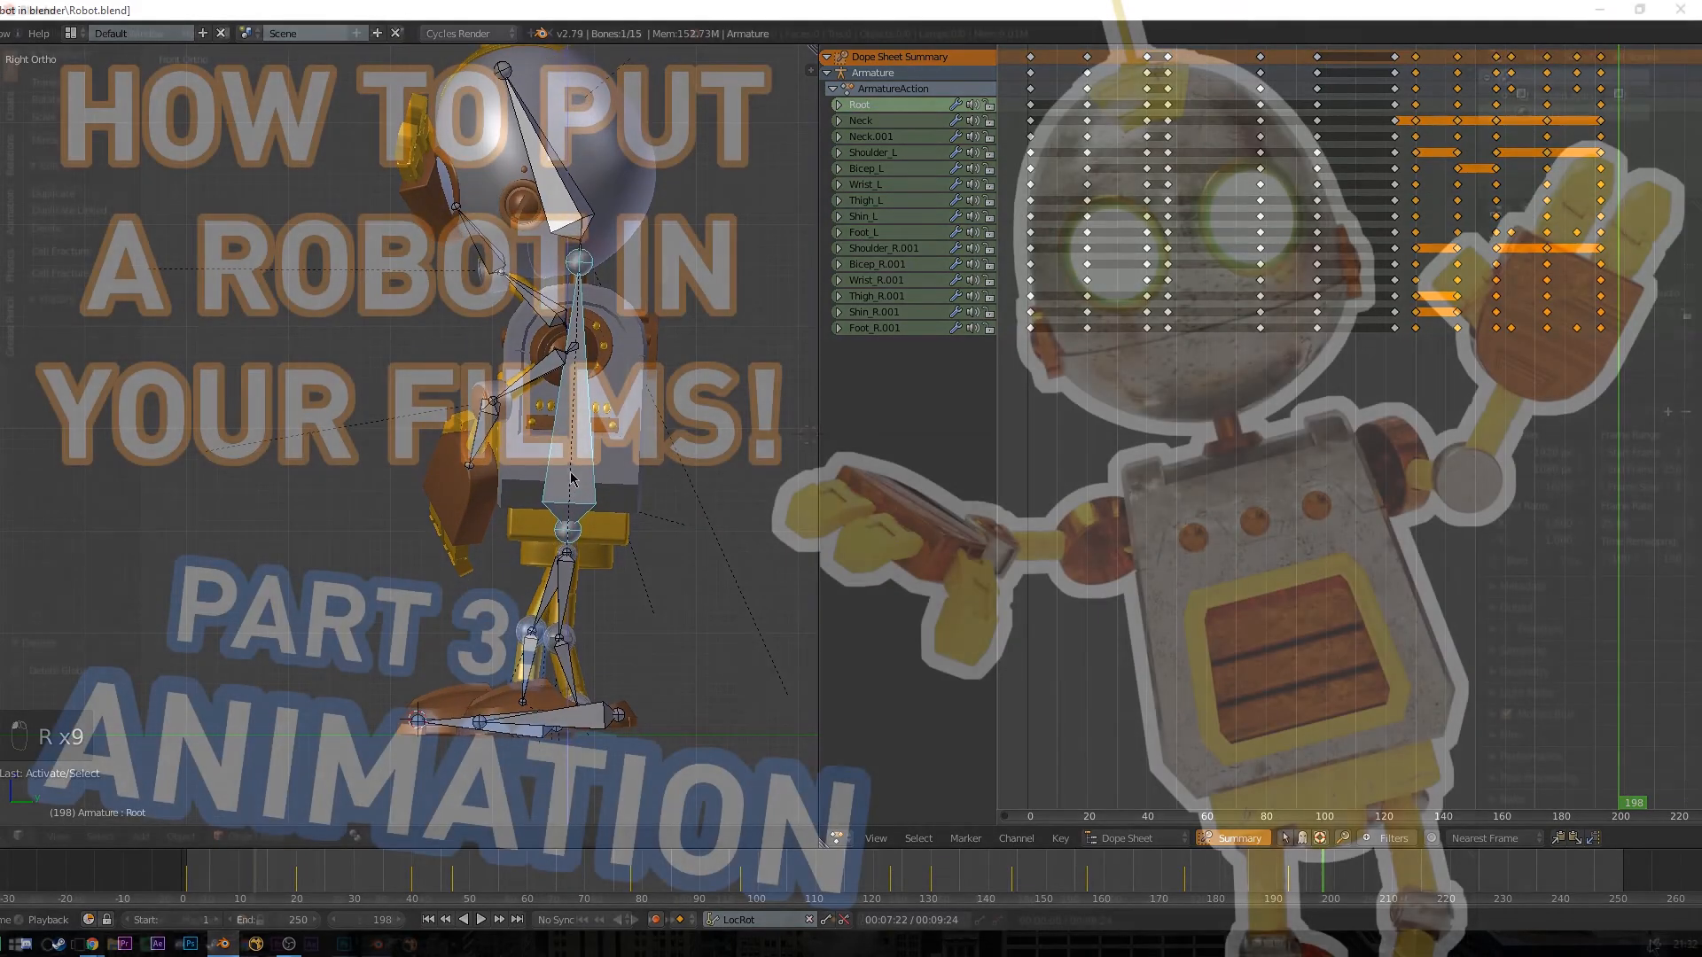